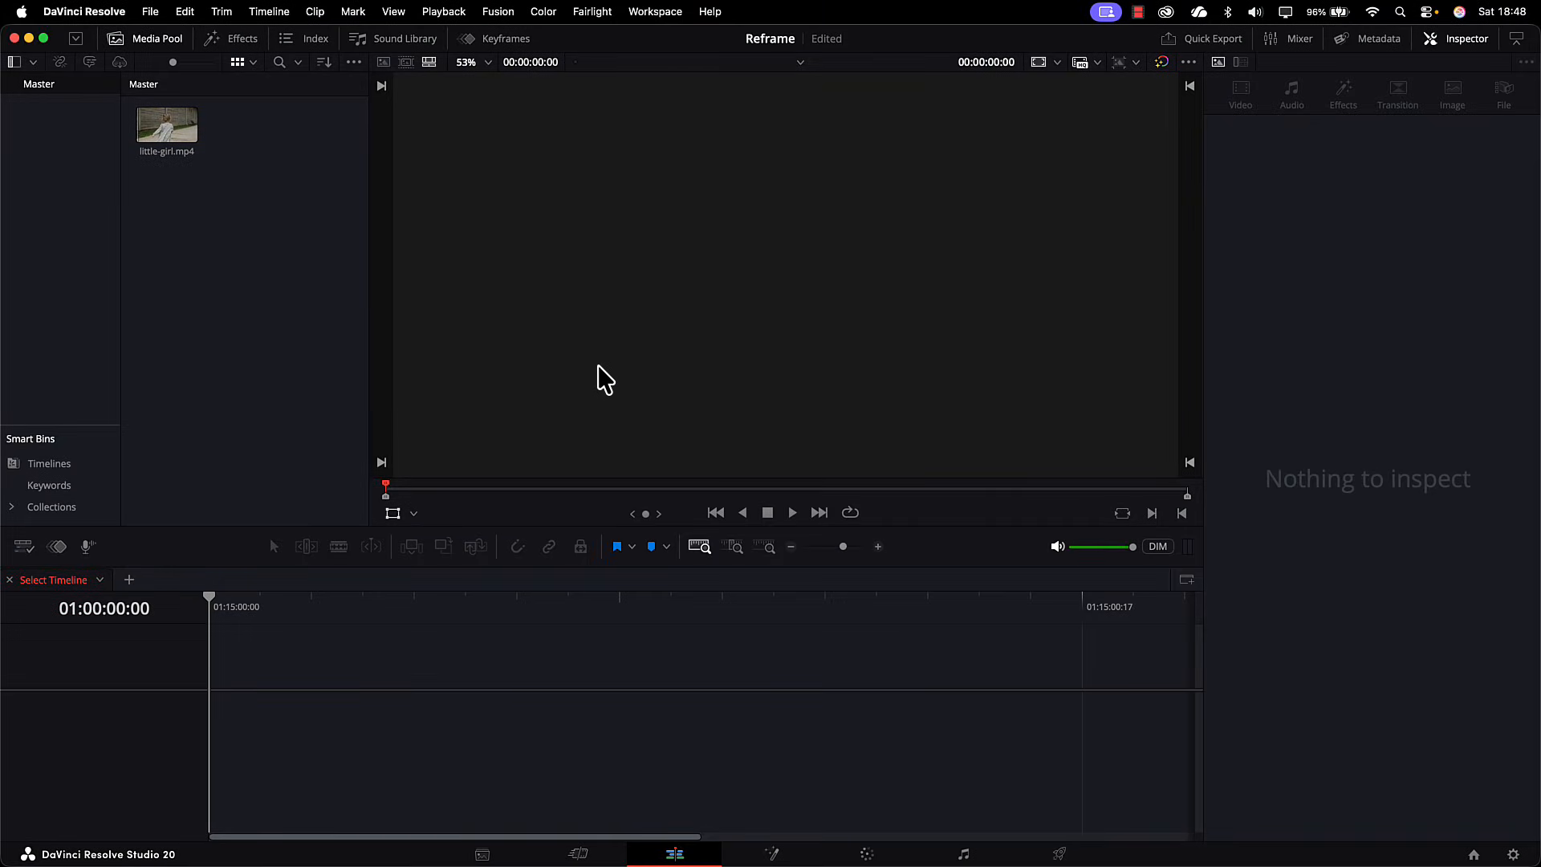
# Step: Set the project's timeline format to vertical resolution at 1080 x 1920 HD
pyautogui.click(149, 12)
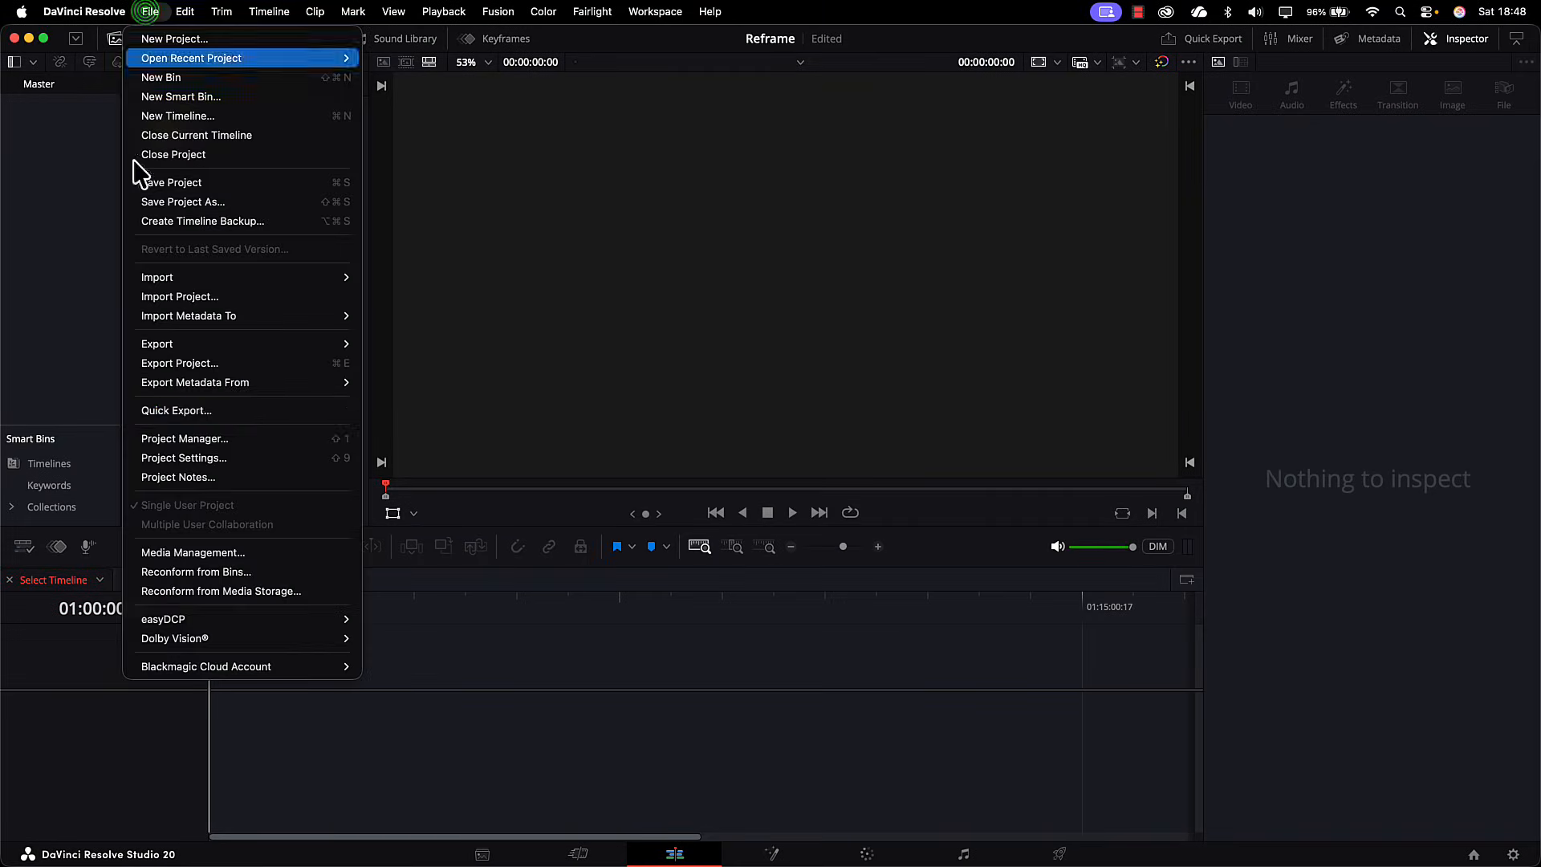
pyautogui.click(193, 459)
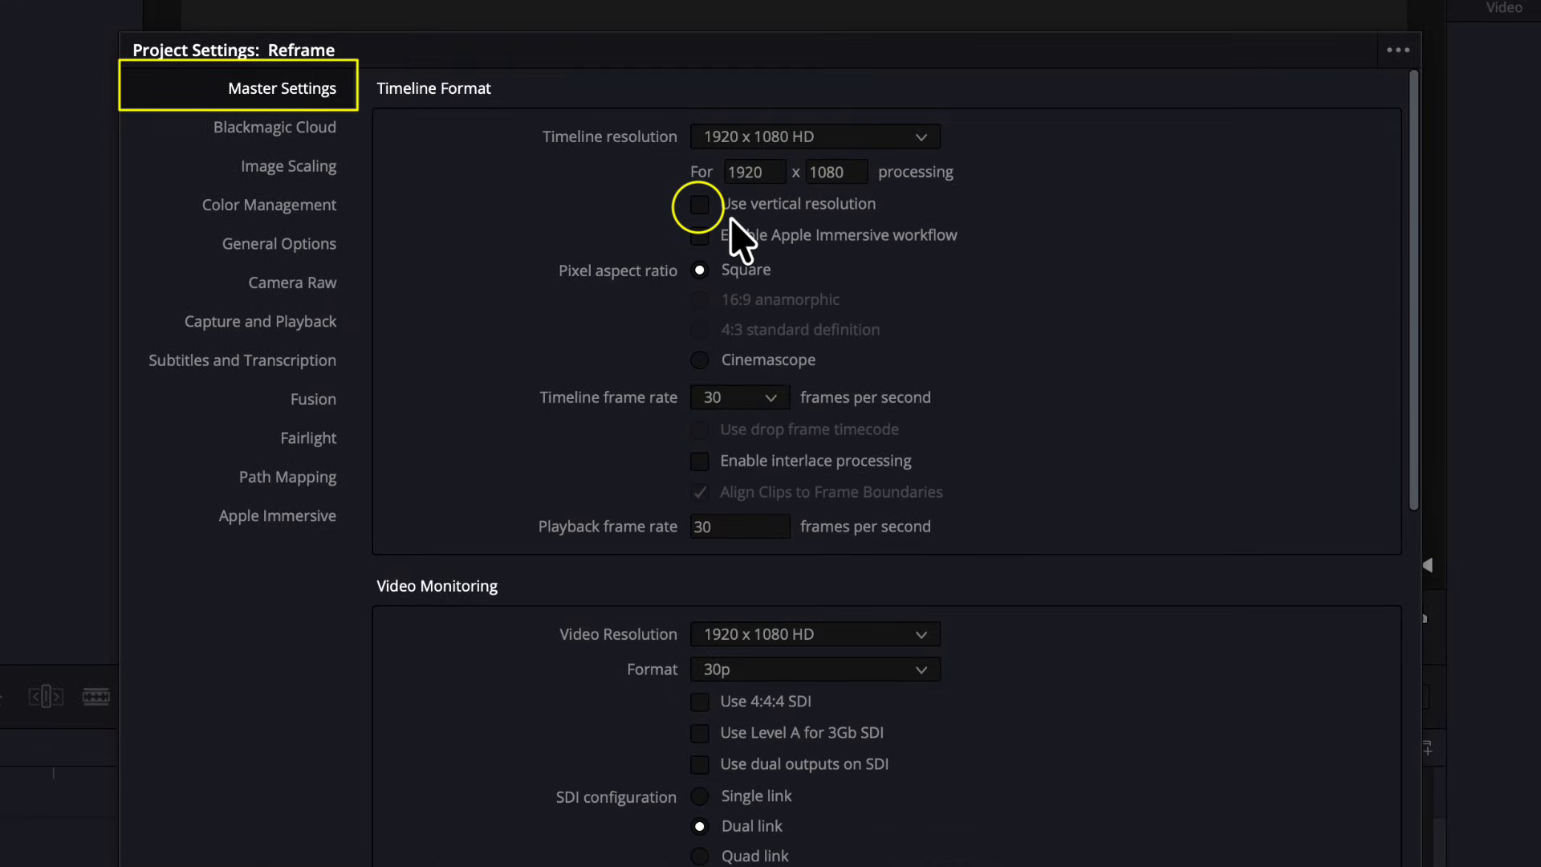
pyautogui.click(819, 201)
pyautogui.click(796, 137)
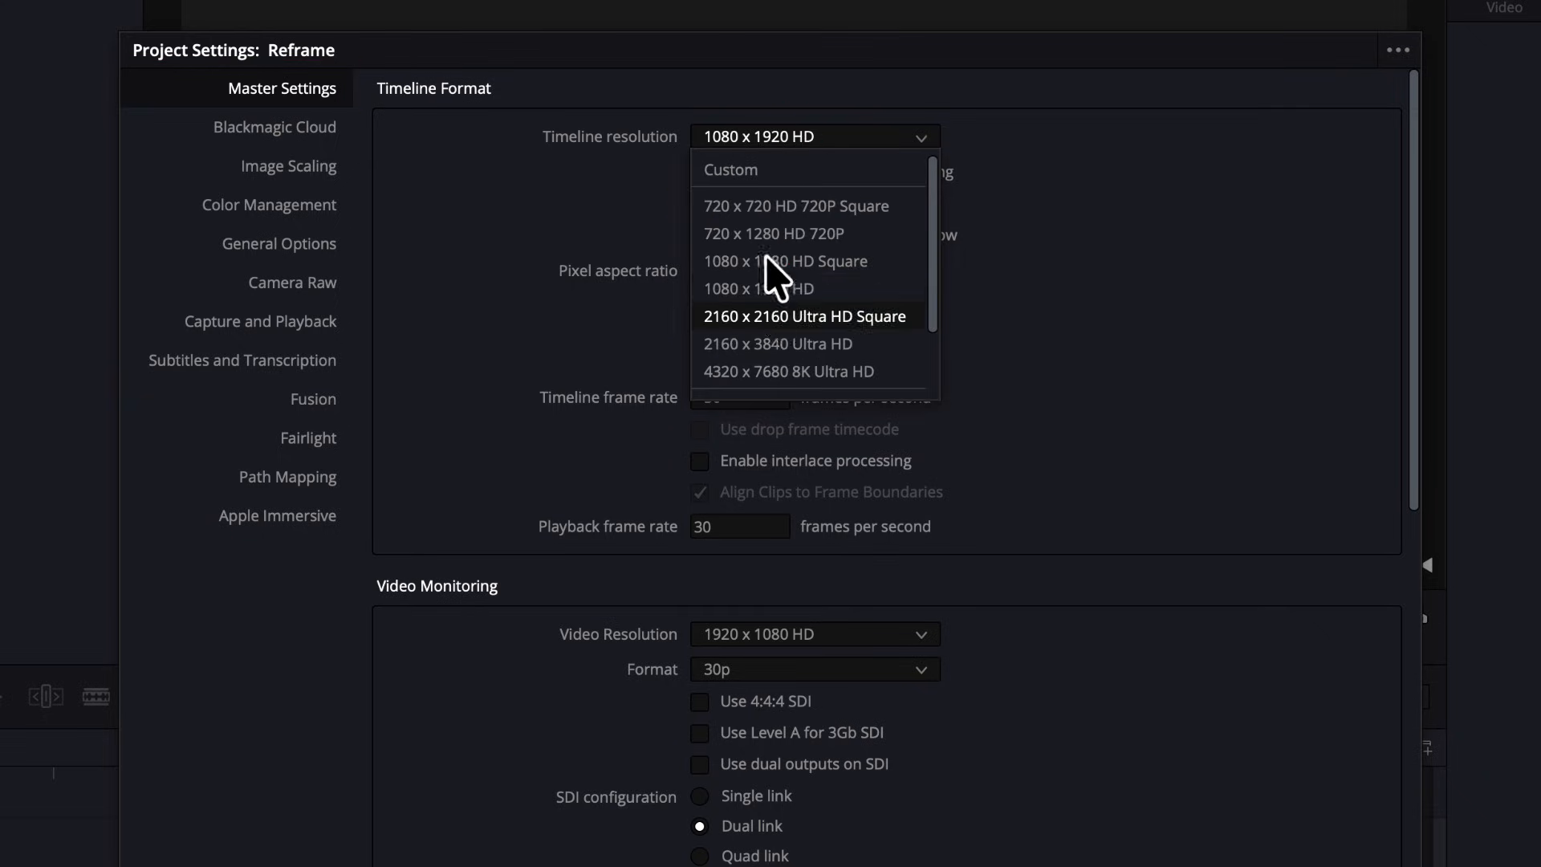
pyautogui.click(721, 296)
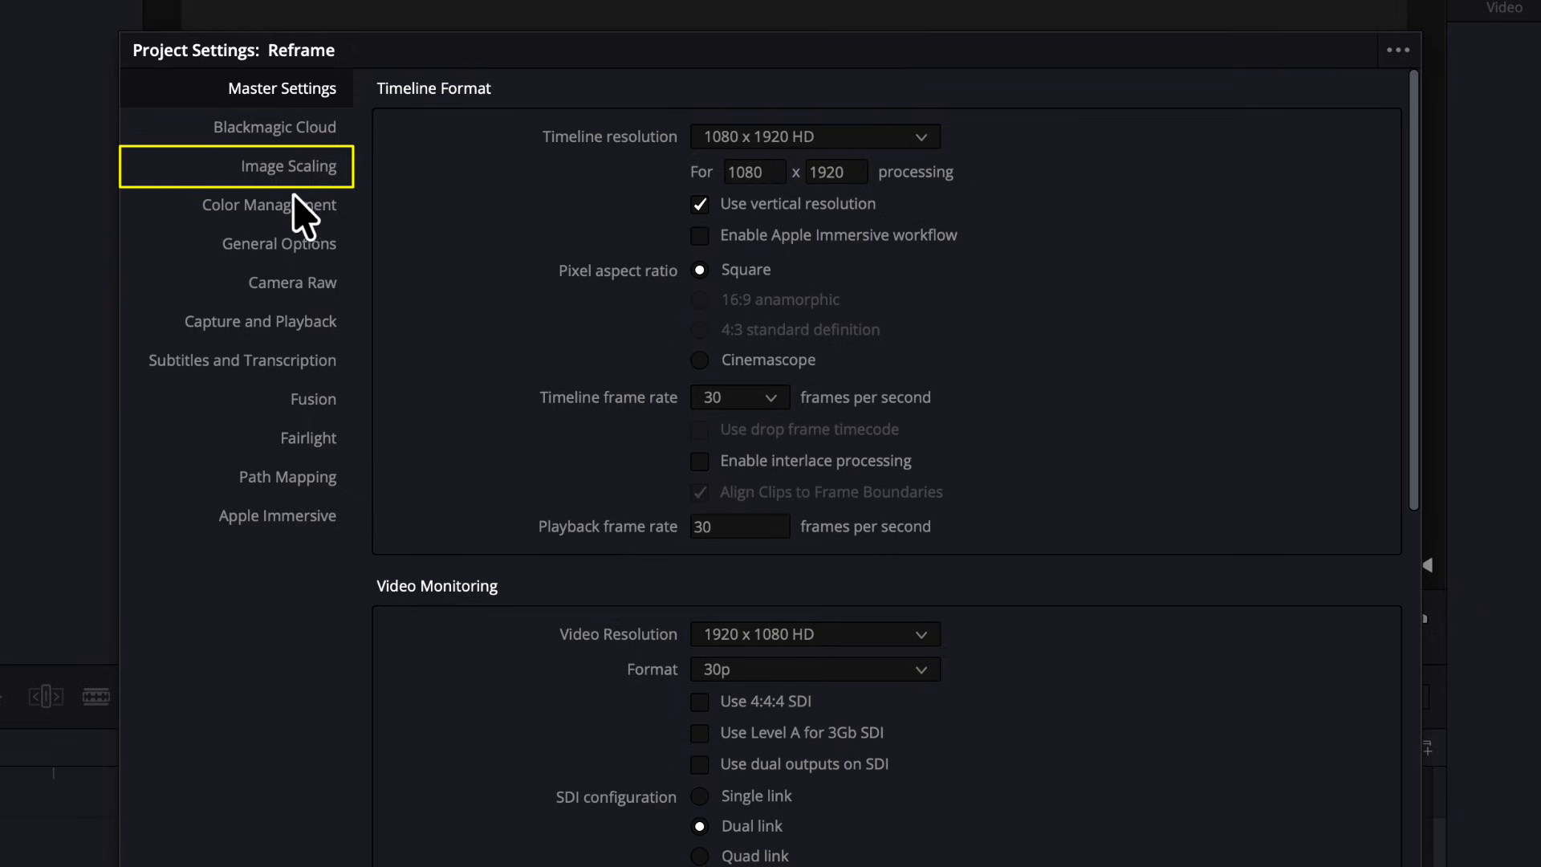
# Step: Set input scaling for mismatched resolution files to Scale full frame with crop and save the project settings
pyautogui.click(298, 173)
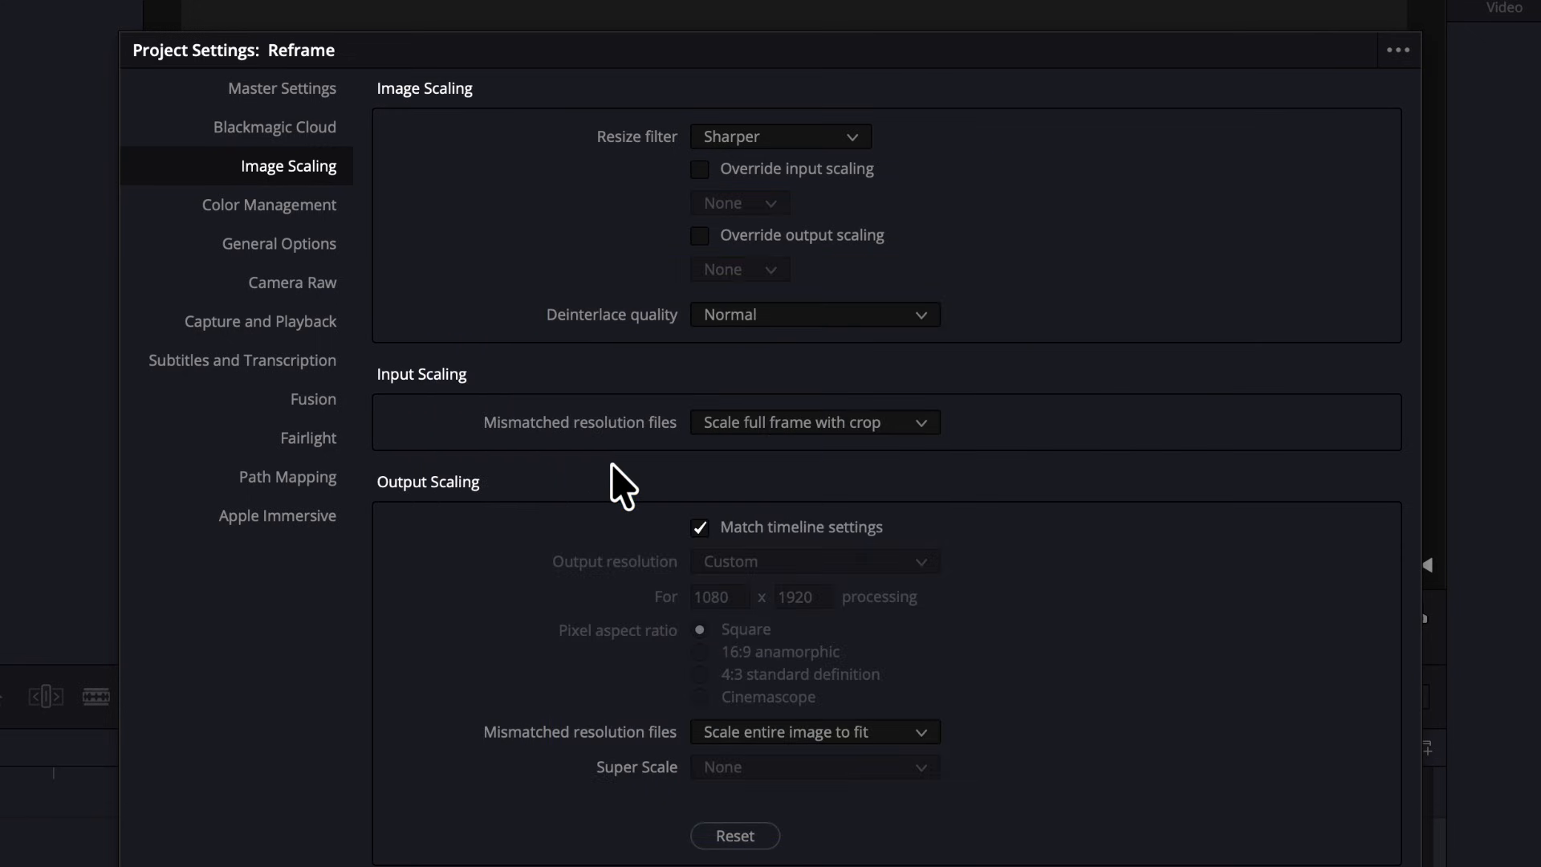
pyautogui.click(806, 427)
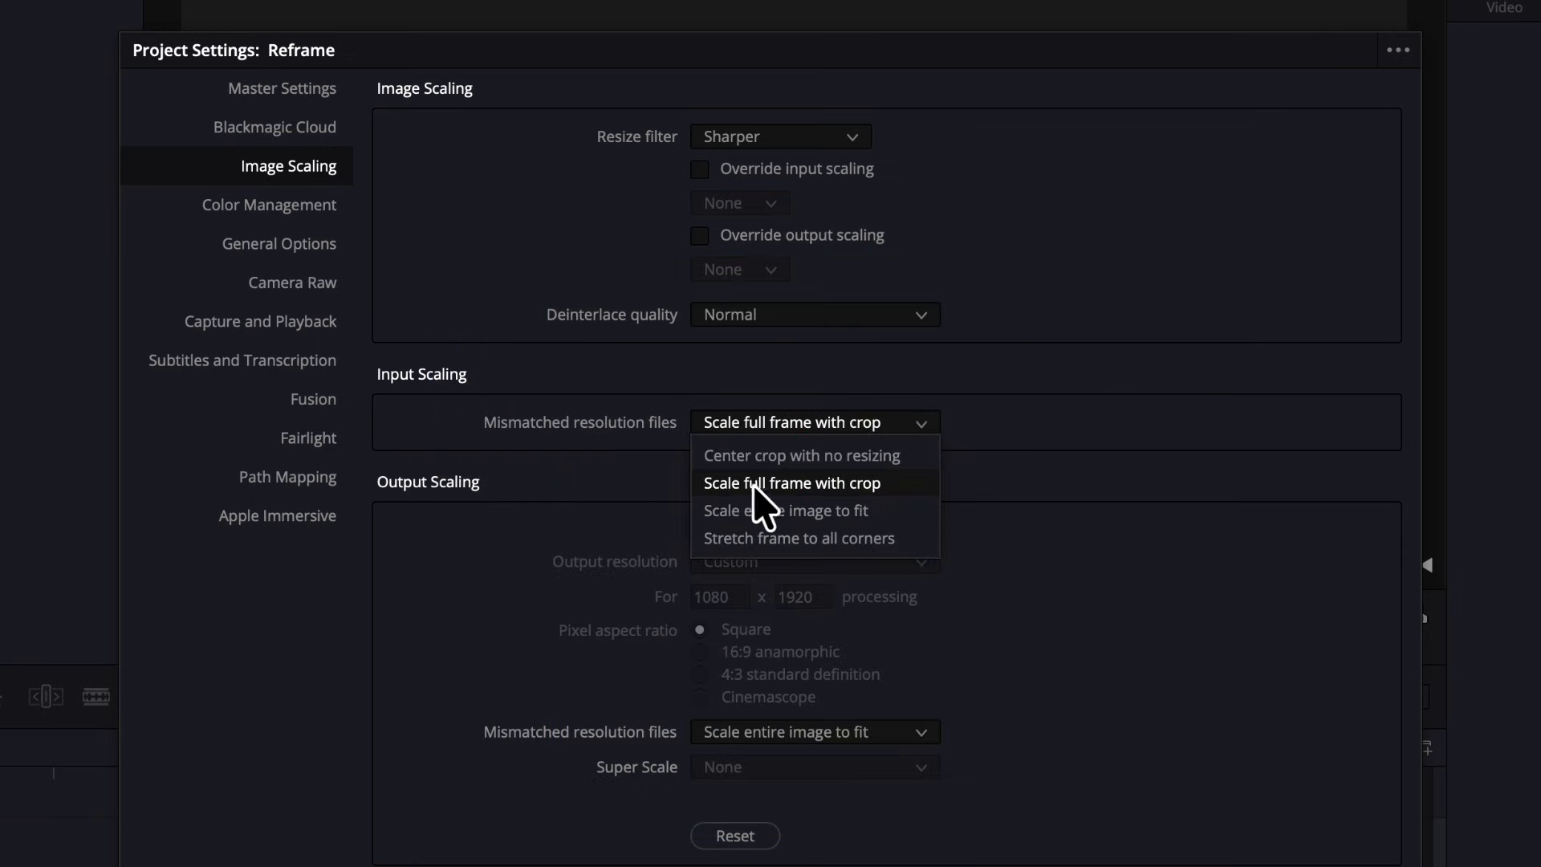
pyautogui.click(771, 485)
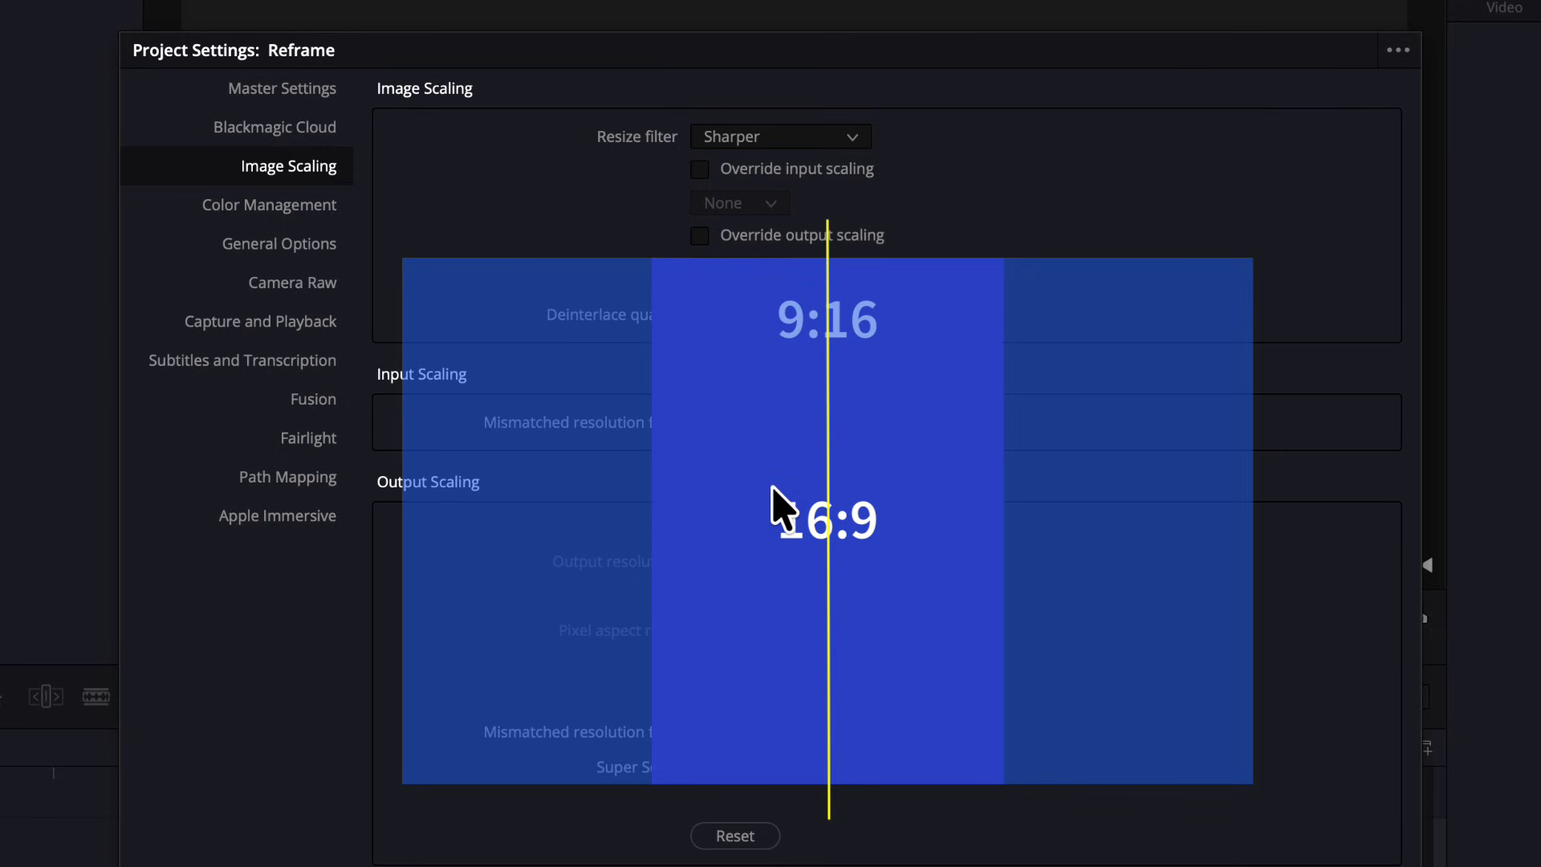
pyautogui.click(1164, 788)
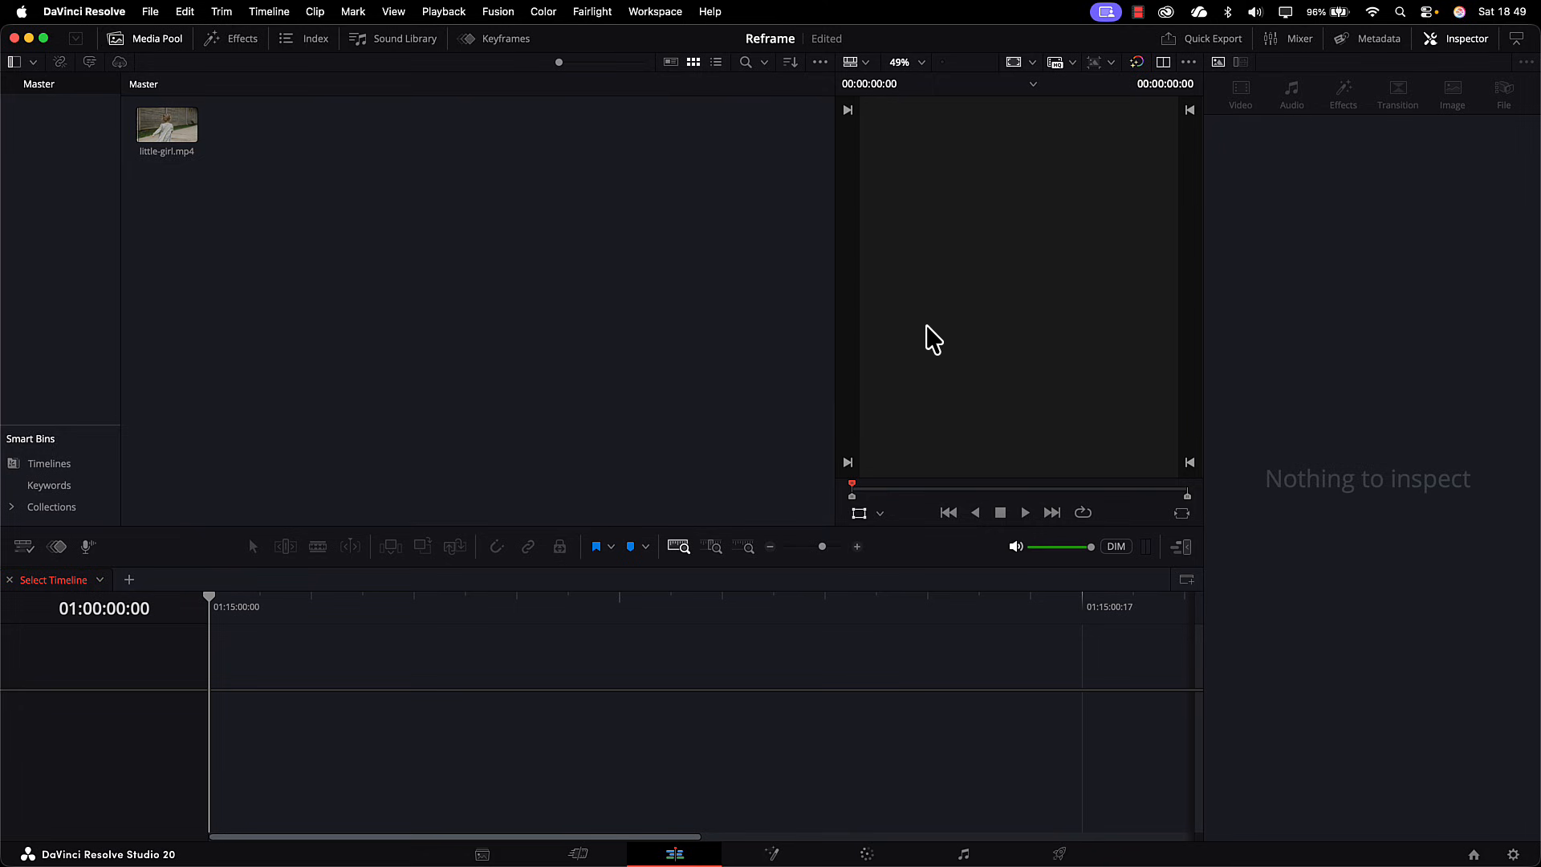
# Step: Extend the timeline viewer to full height and check the clip information of little-girl.mp4
pyautogui.click(1180, 548)
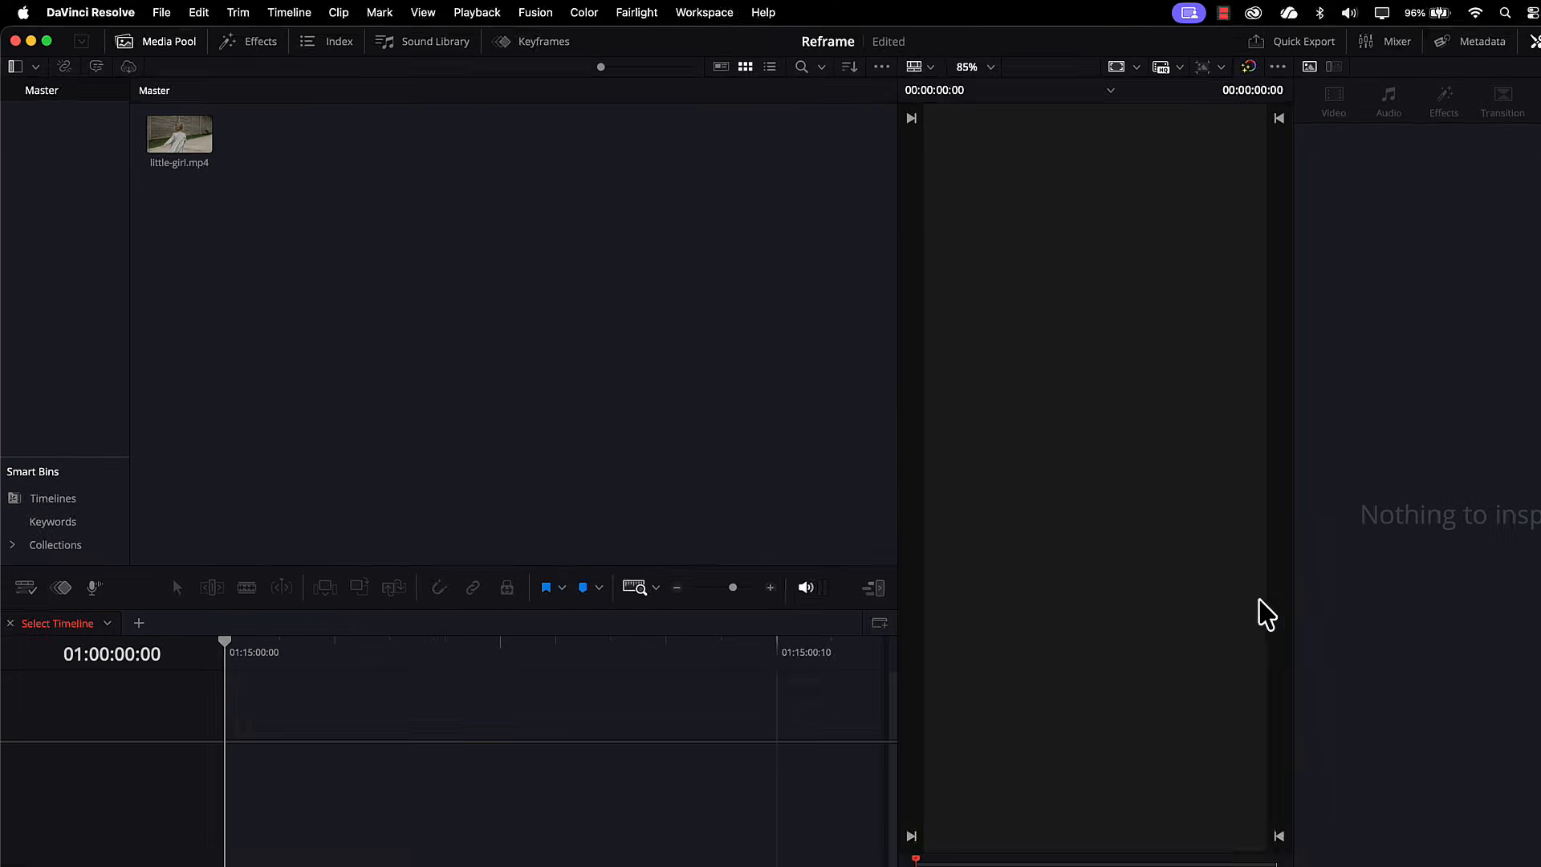
pyautogui.click(266, 187)
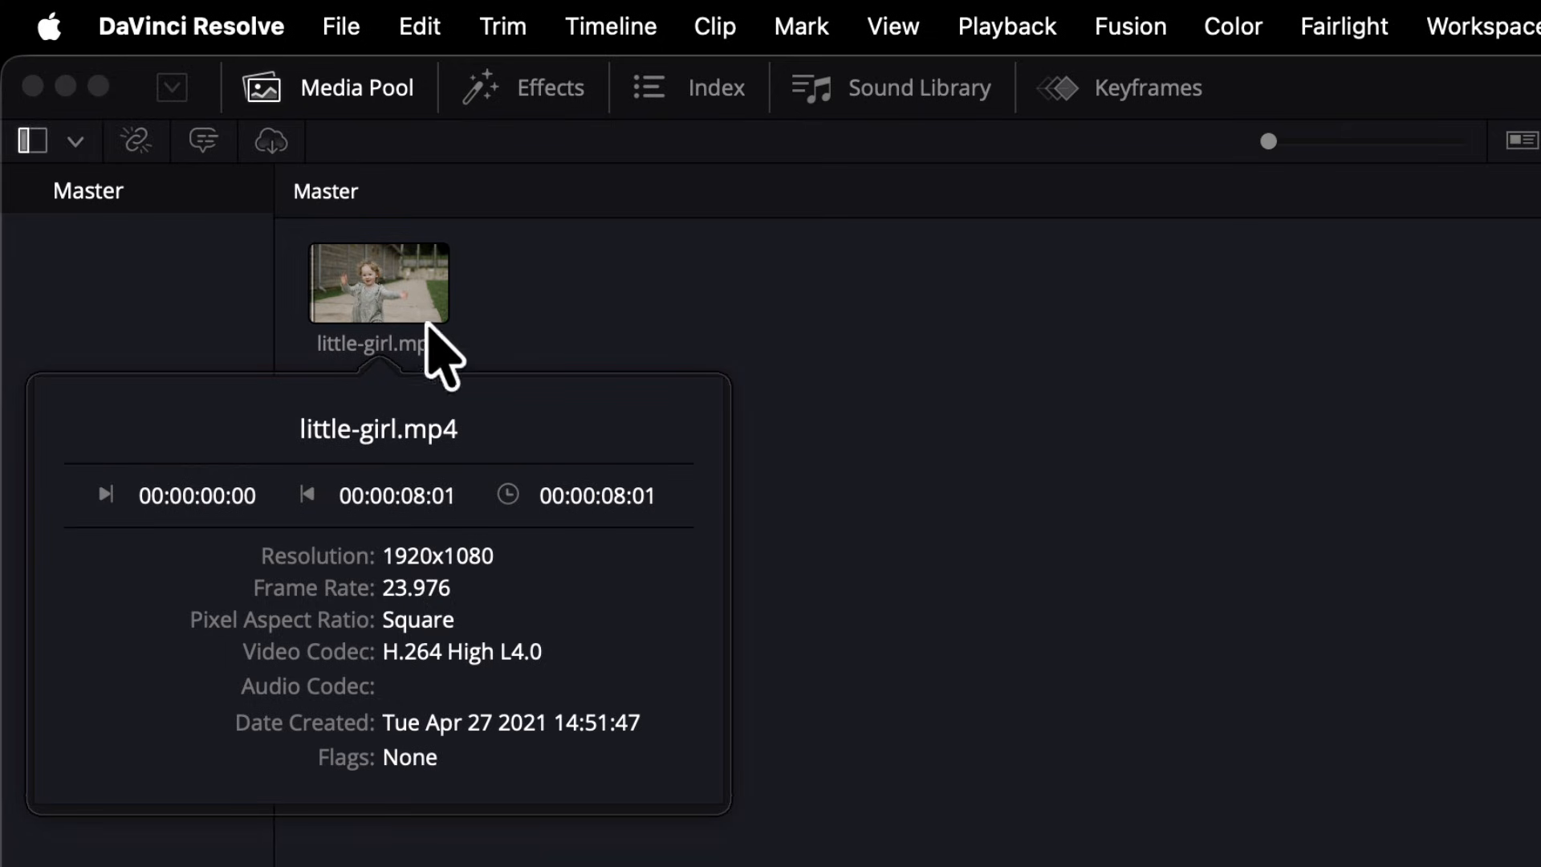
pyautogui.click(1033, 608)
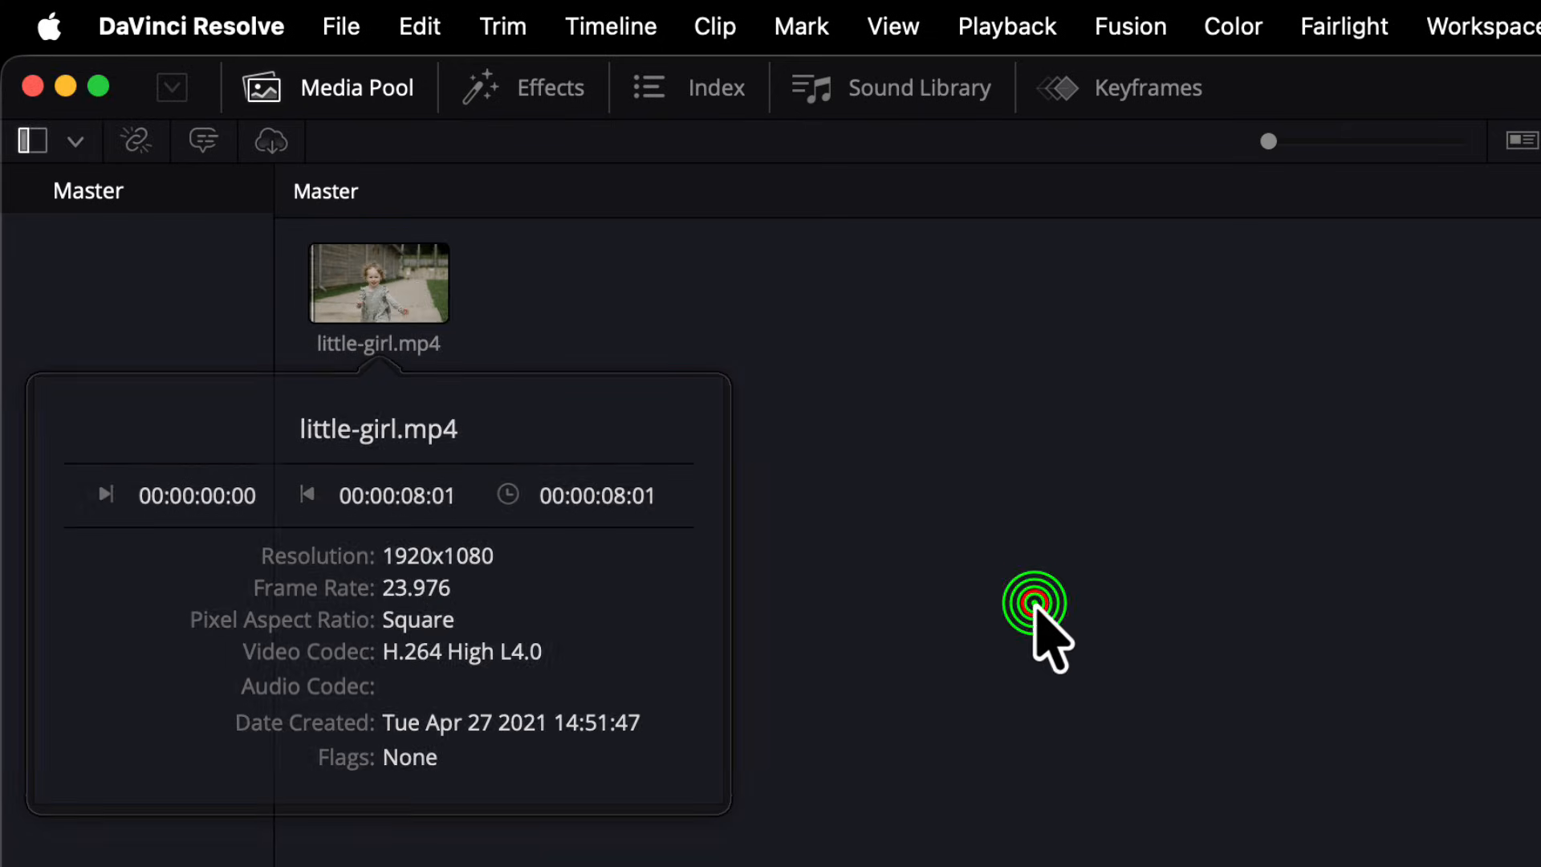
# Step: Create a new timeline named Timeline 1 from little-girl.mp4 using the project settings
pyautogui.rightClick(384, 267)
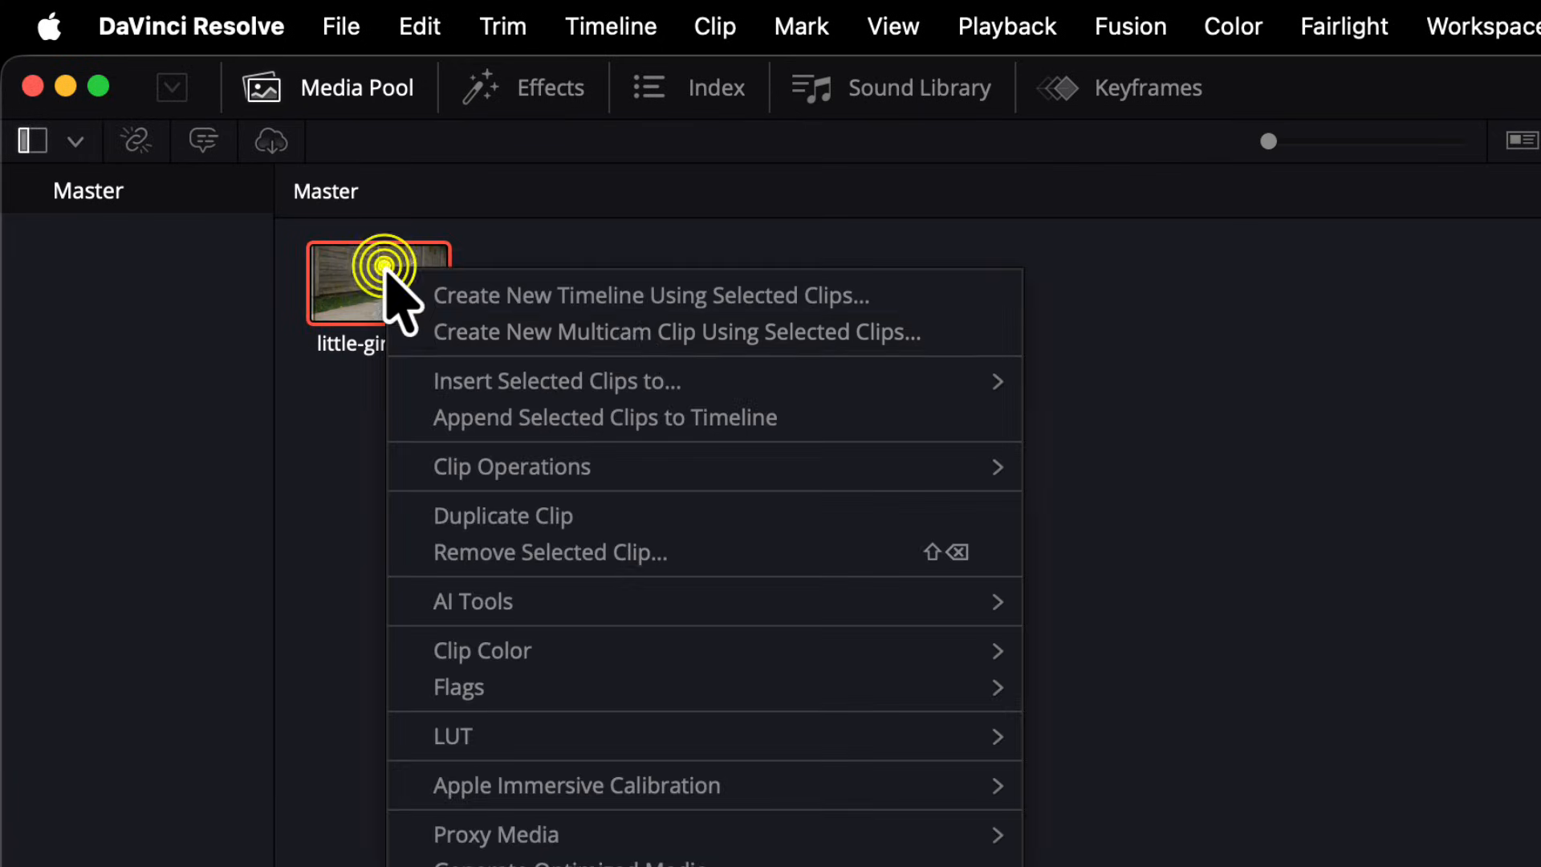
pyautogui.click(623, 295)
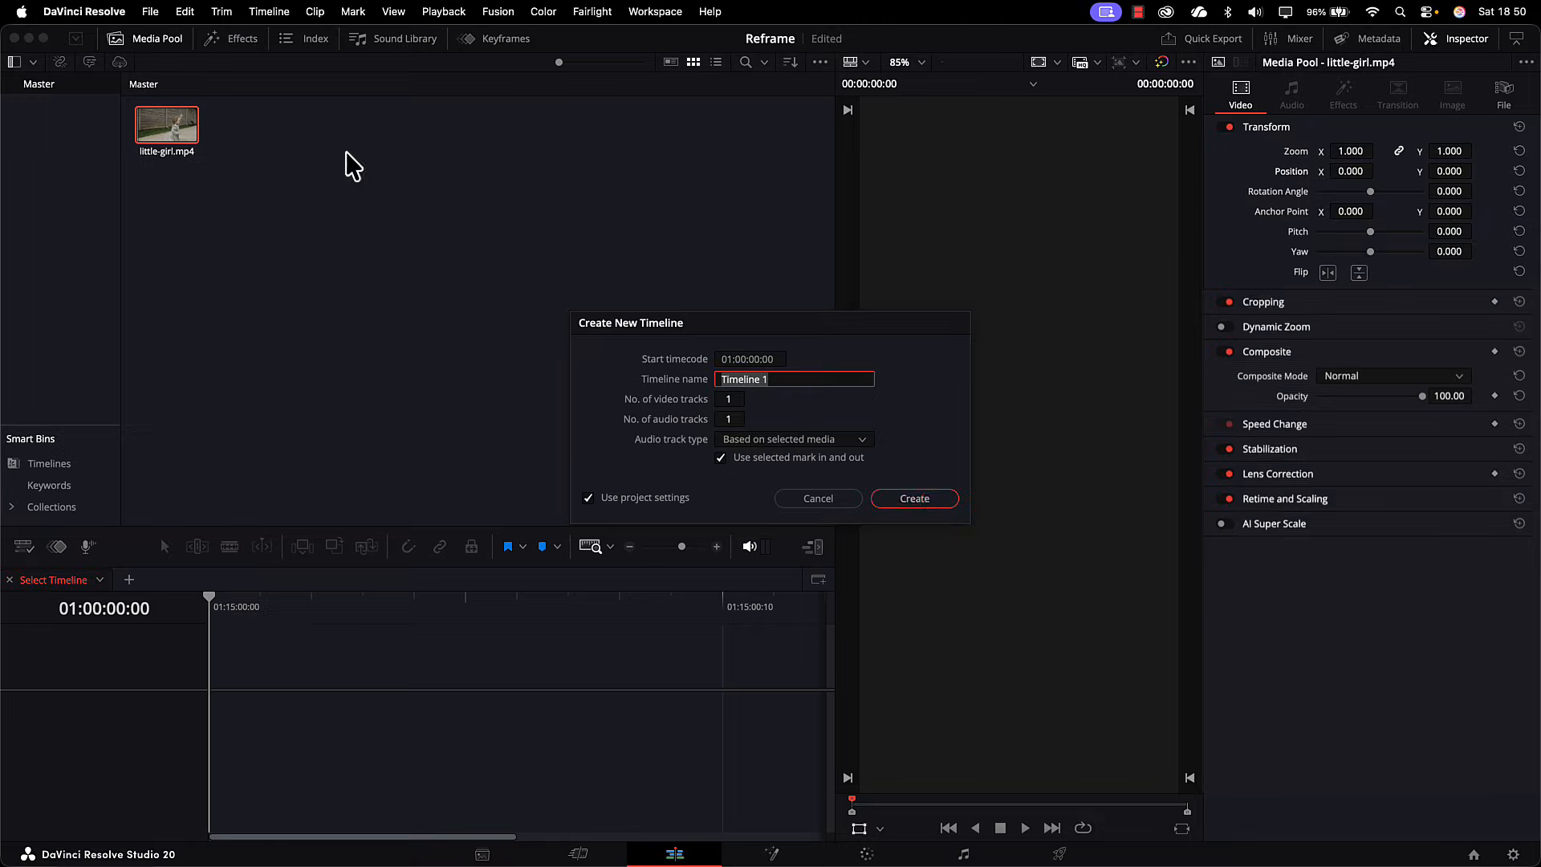
pyautogui.click(923, 498)
# Step: Enlarge the timeline area, show the keyframe editor below the tracks and give it more height
pyautogui.click(441, 552)
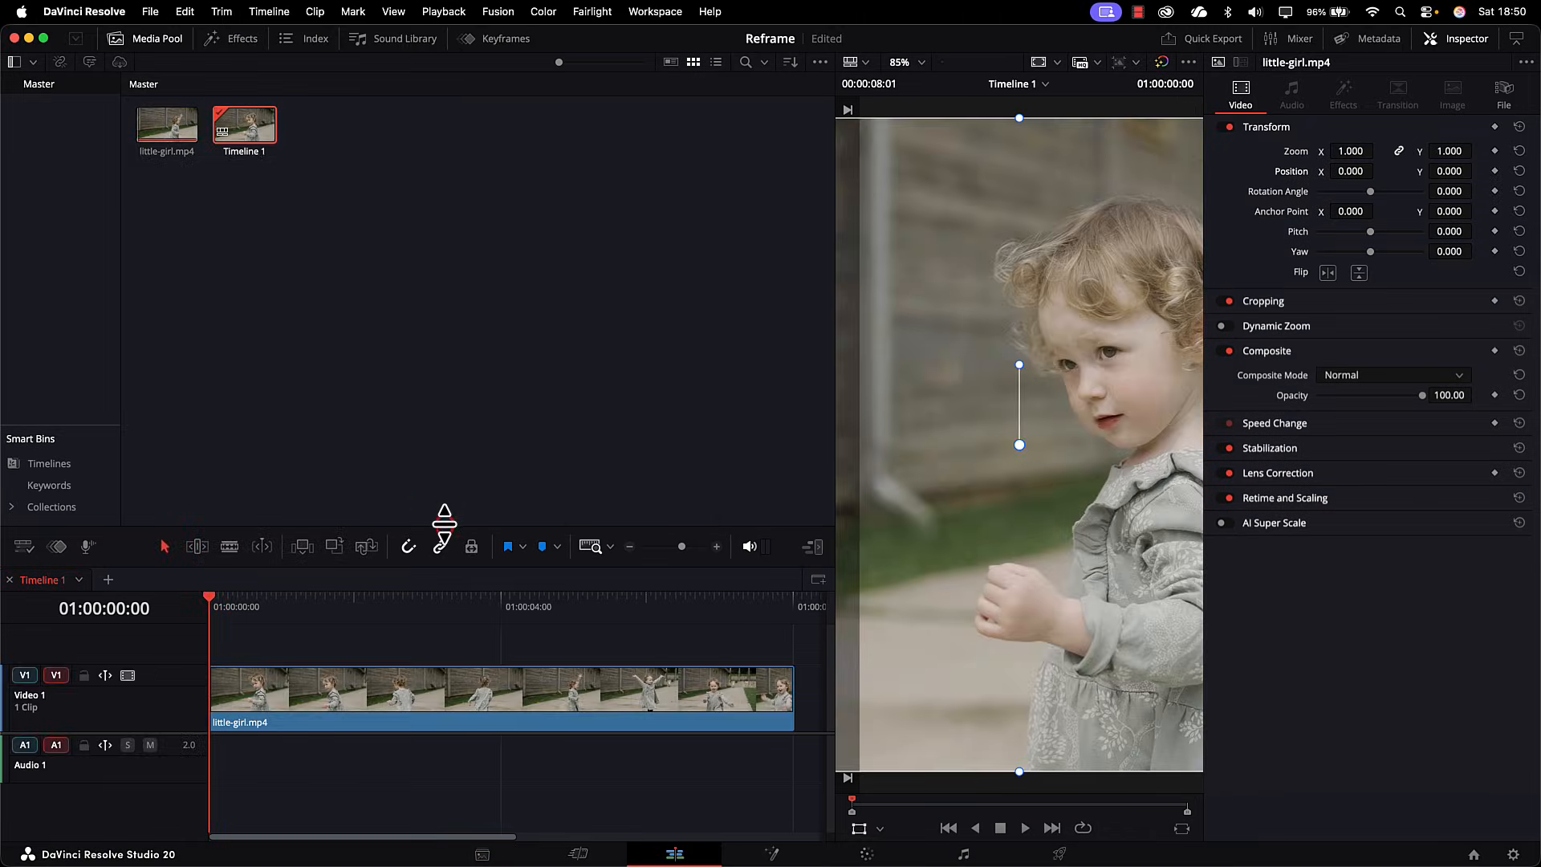
pyautogui.moveTo(444, 524); pyautogui.dragTo(478, 233)
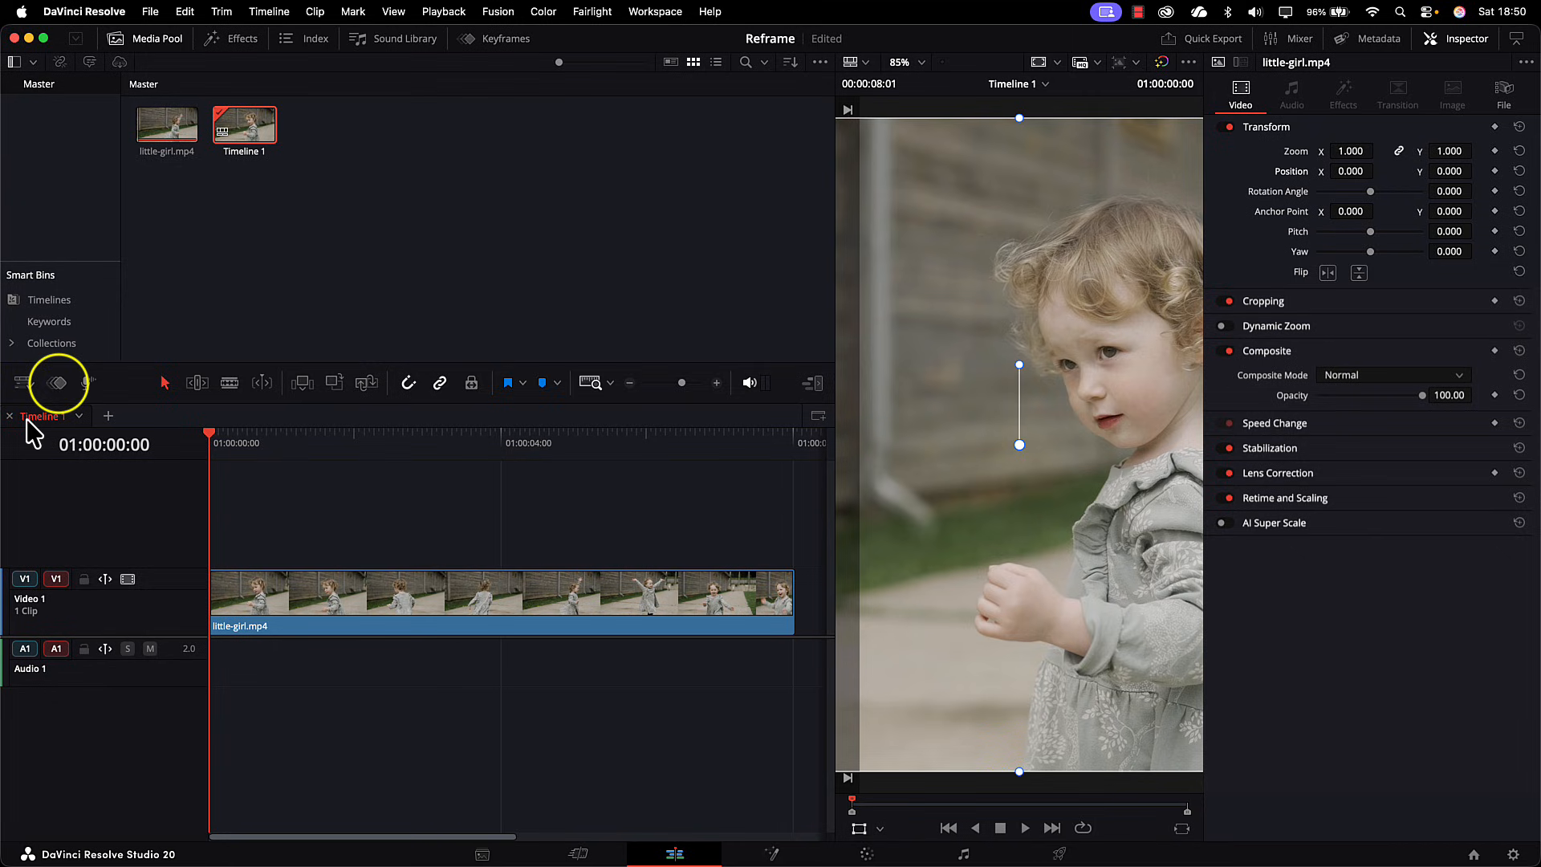
pyautogui.click(59, 382)
pyautogui.click(59, 384)
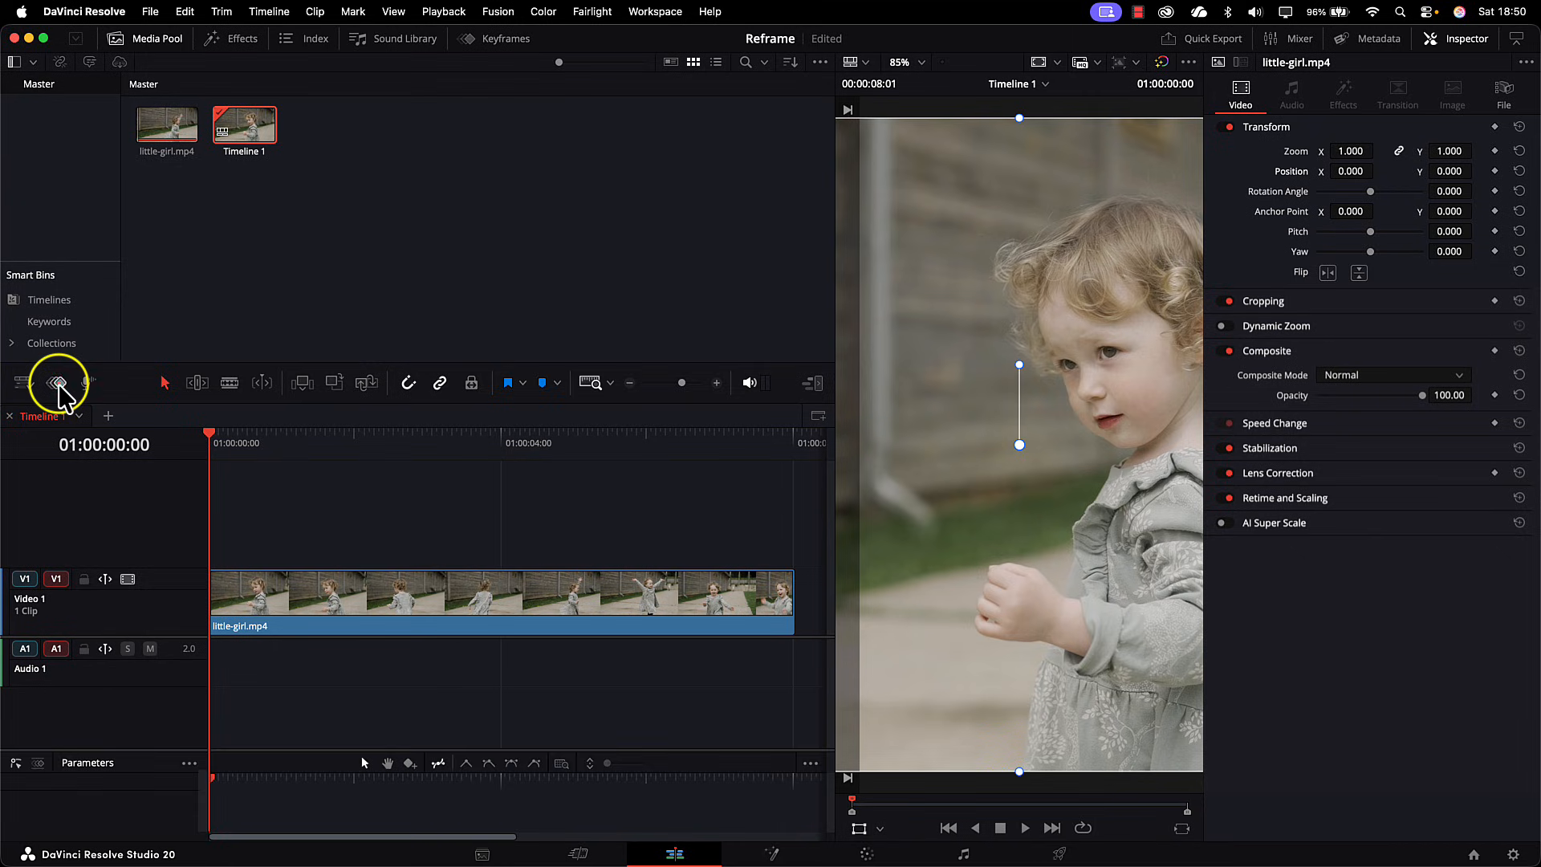
pyautogui.moveTo(110, 750); pyautogui.dragTo(120, 531)
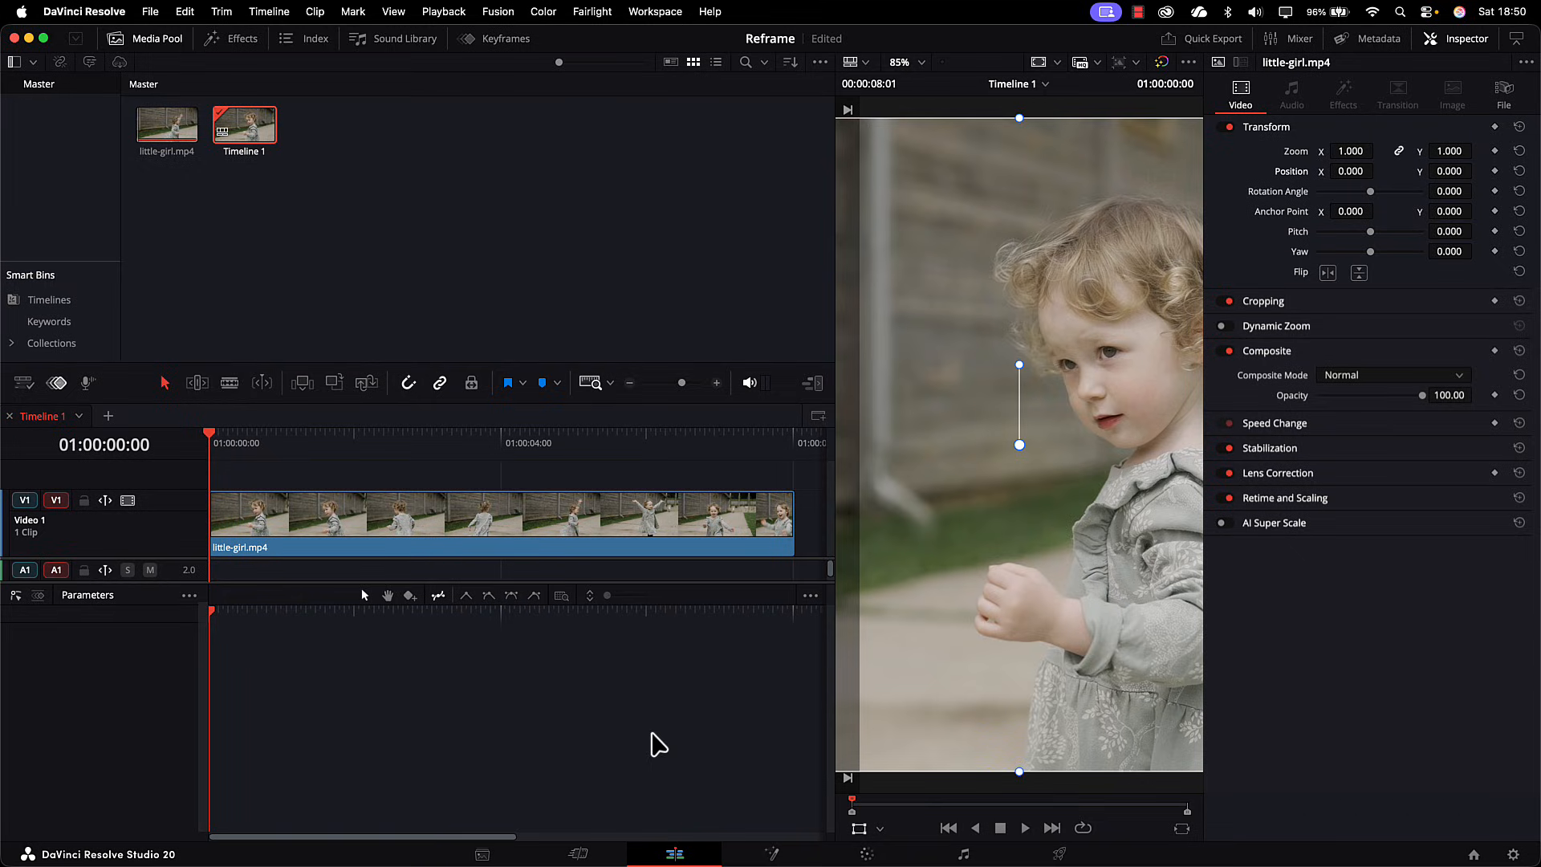
# Step: Add a Position keyframe at the clip's start and set Position X to -108 to center the girl in the vertical frame
pyautogui.scroll(-8, 1059, 508)
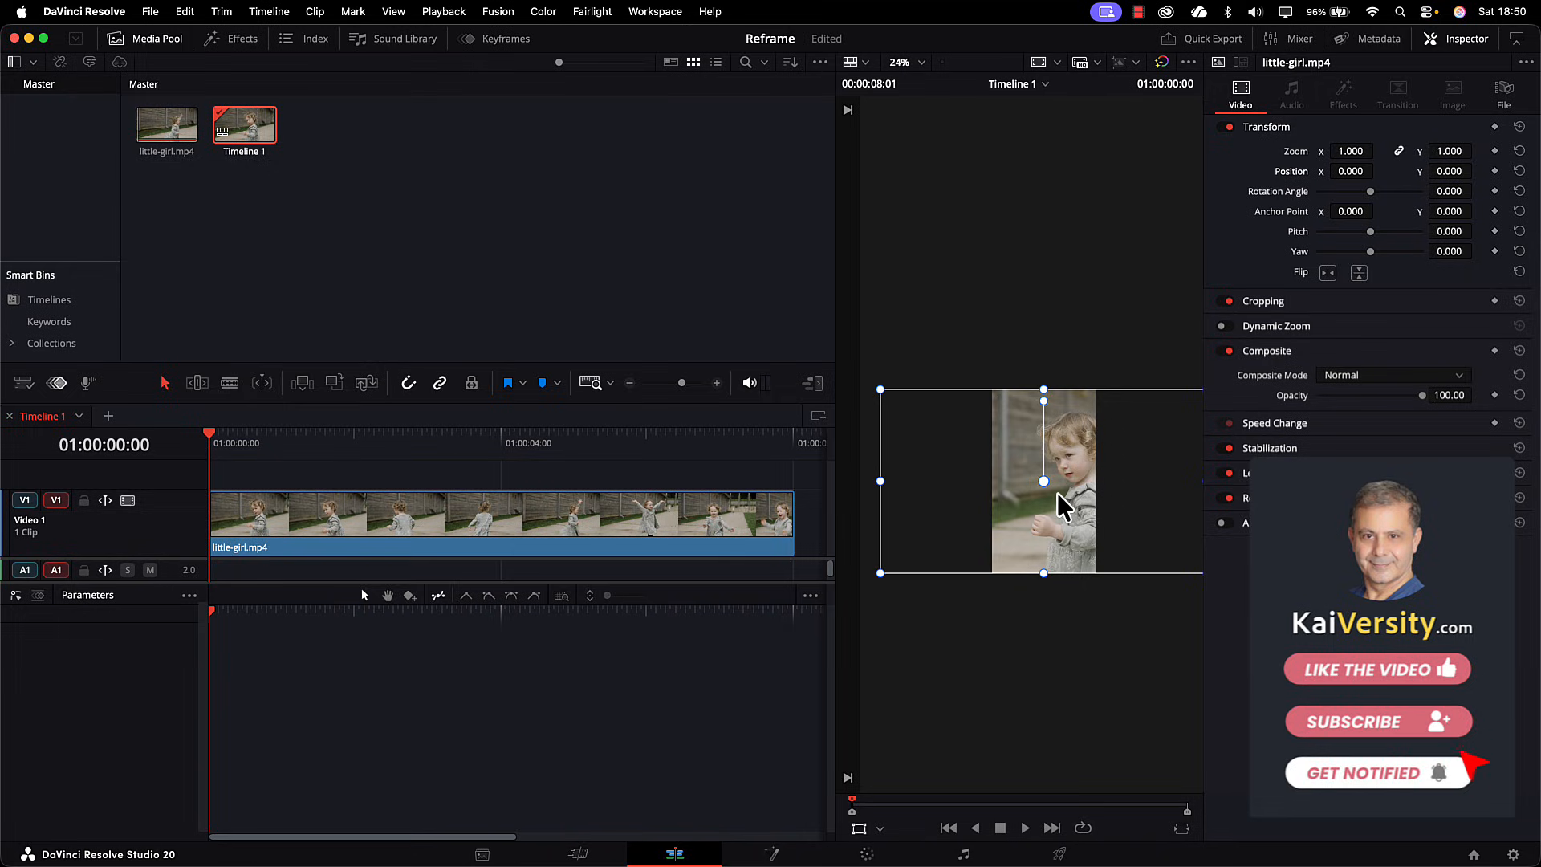
pyautogui.moveTo(1057, 496)
pyautogui.mouseDown()
pyautogui.moveTo(996, 520)
pyautogui.moveTo(1070, 533)
pyautogui.moveTo(1028, 533)
pyautogui.moveTo(1018, 382)
pyautogui.moveTo(1035, 558)
pyautogui.moveTo(1041, 498)
pyautogui.mouseUp()
pyautogui.press('super+z')
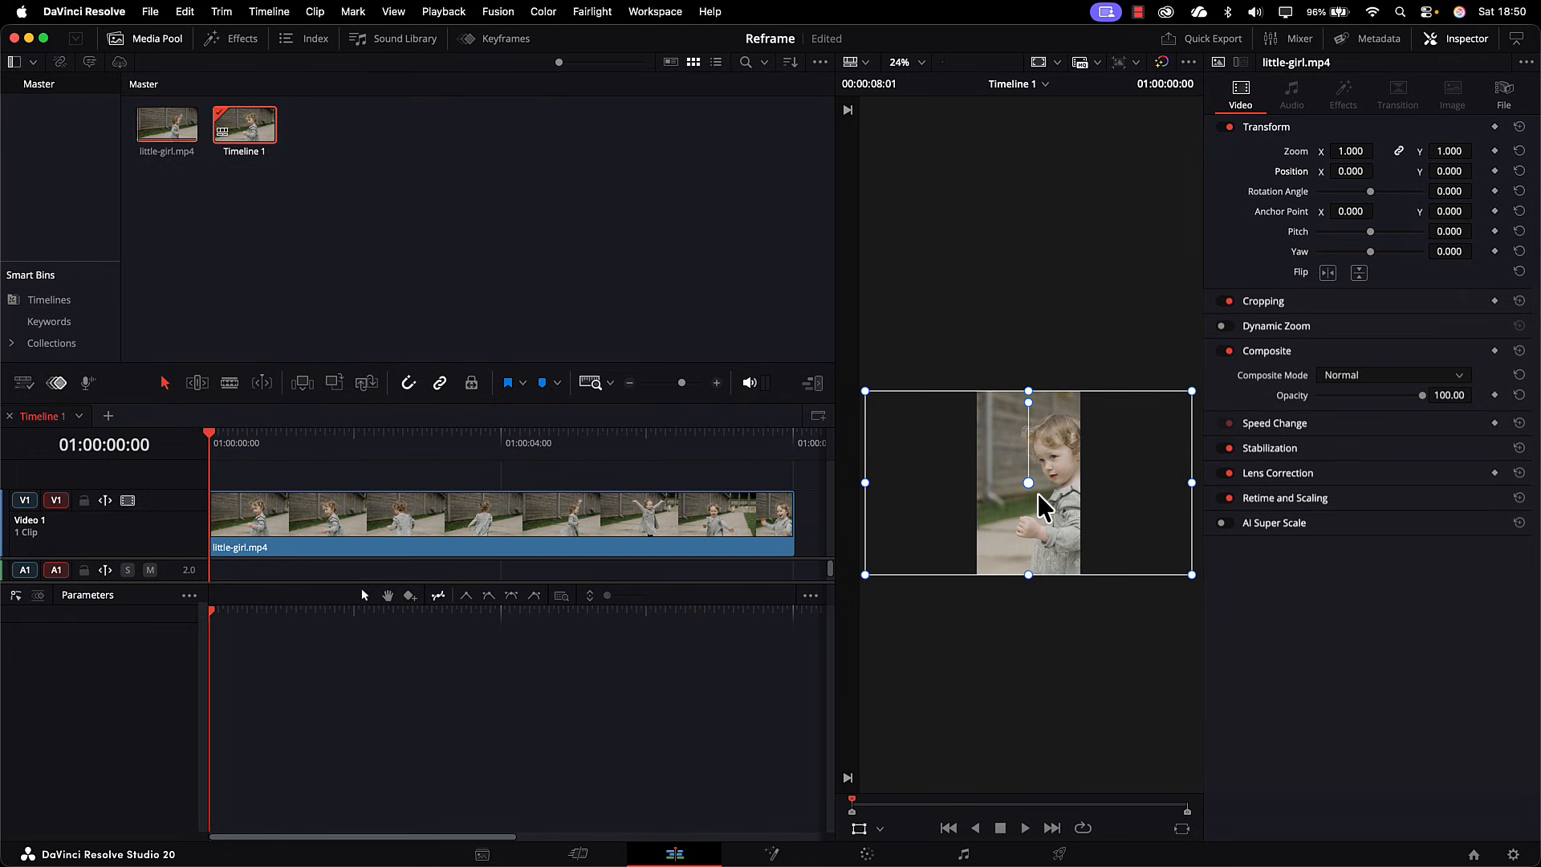
pyautogui.scroll(5, 1030, 514)
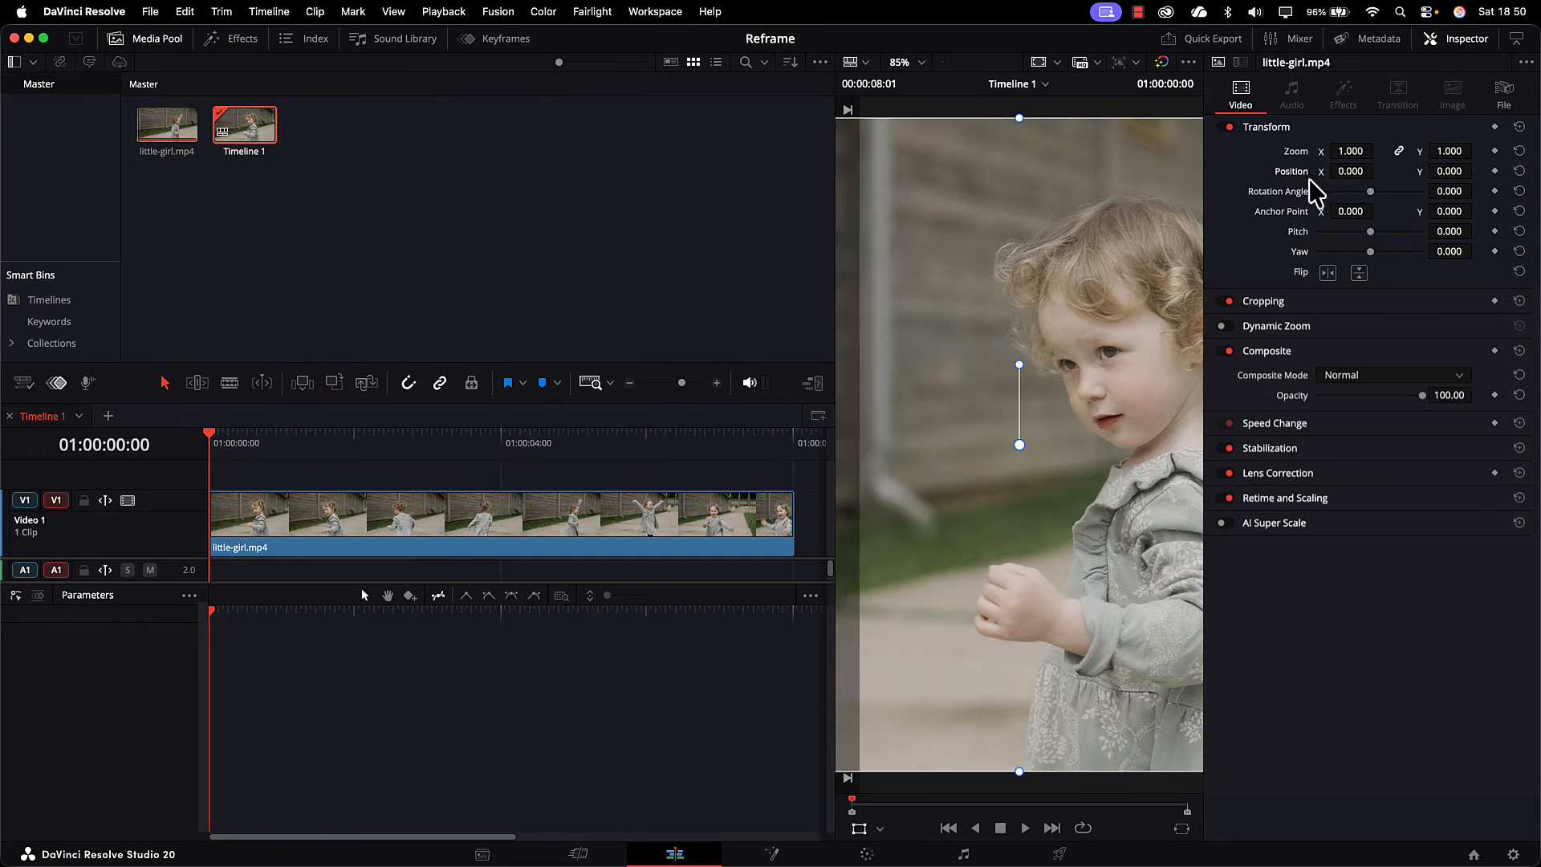
pyautogui.click(1494, 171)
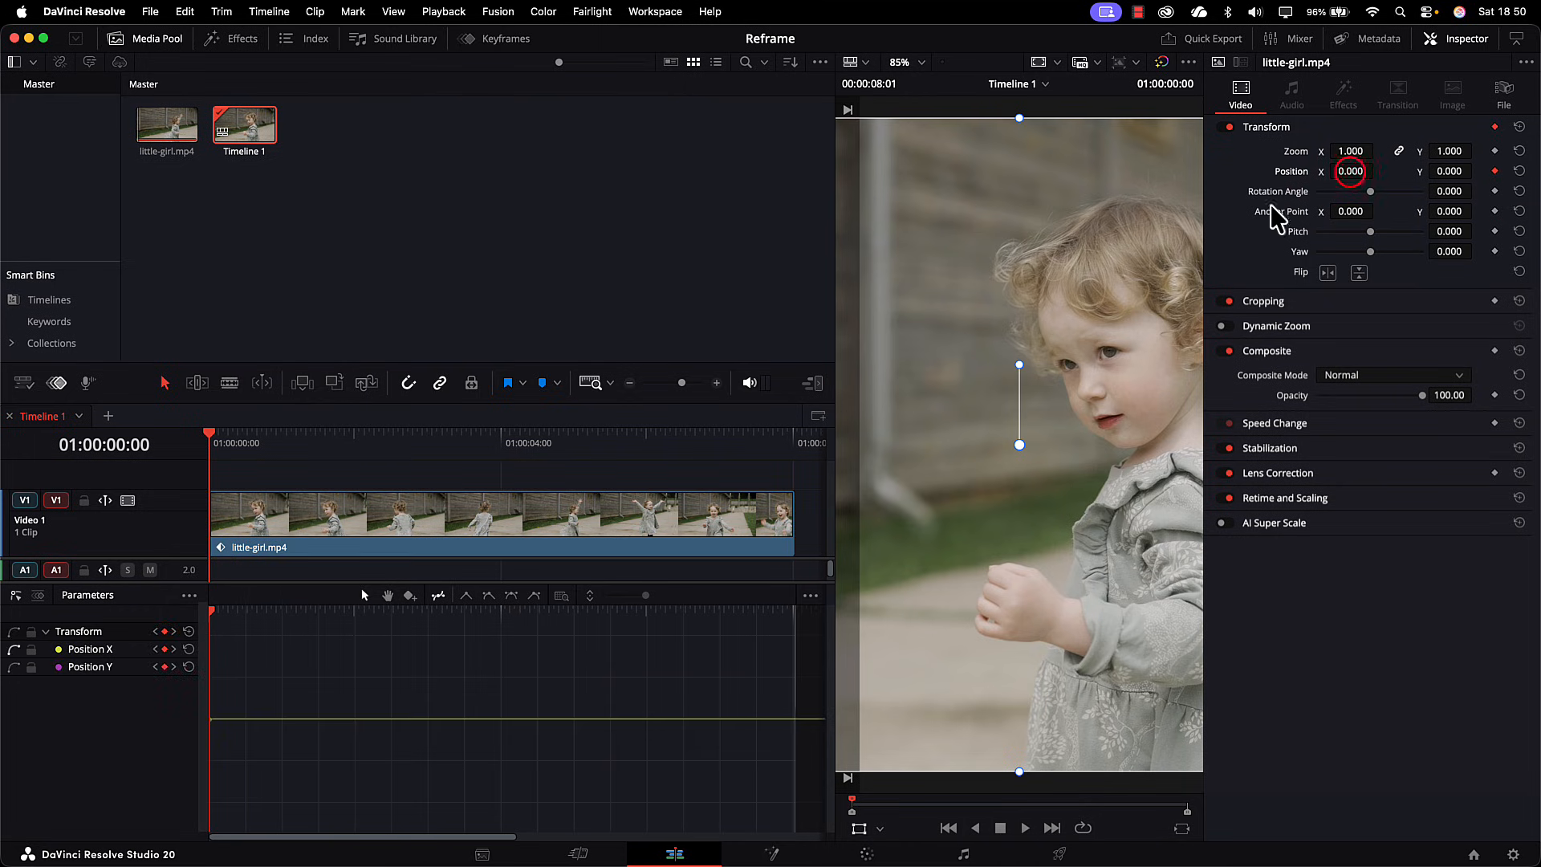
pyautogui.moveTo(1353, 170); pyautogui.dragTo(1284, 171)
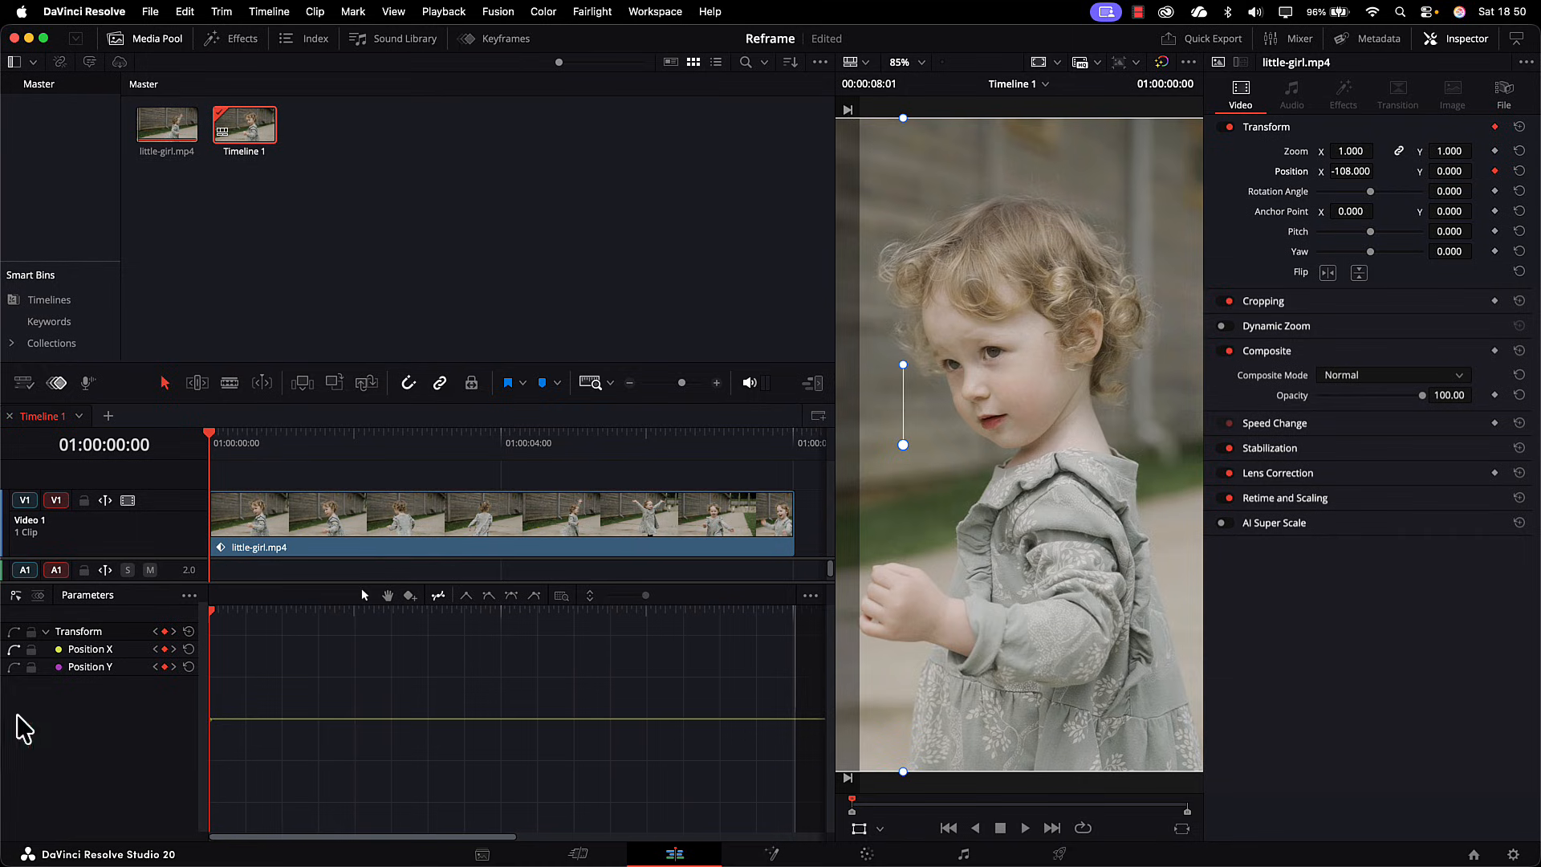
# Step: View the clip's animated parameters as keyframe lanes and return to the curve view
pyautogui.click(38, 595)
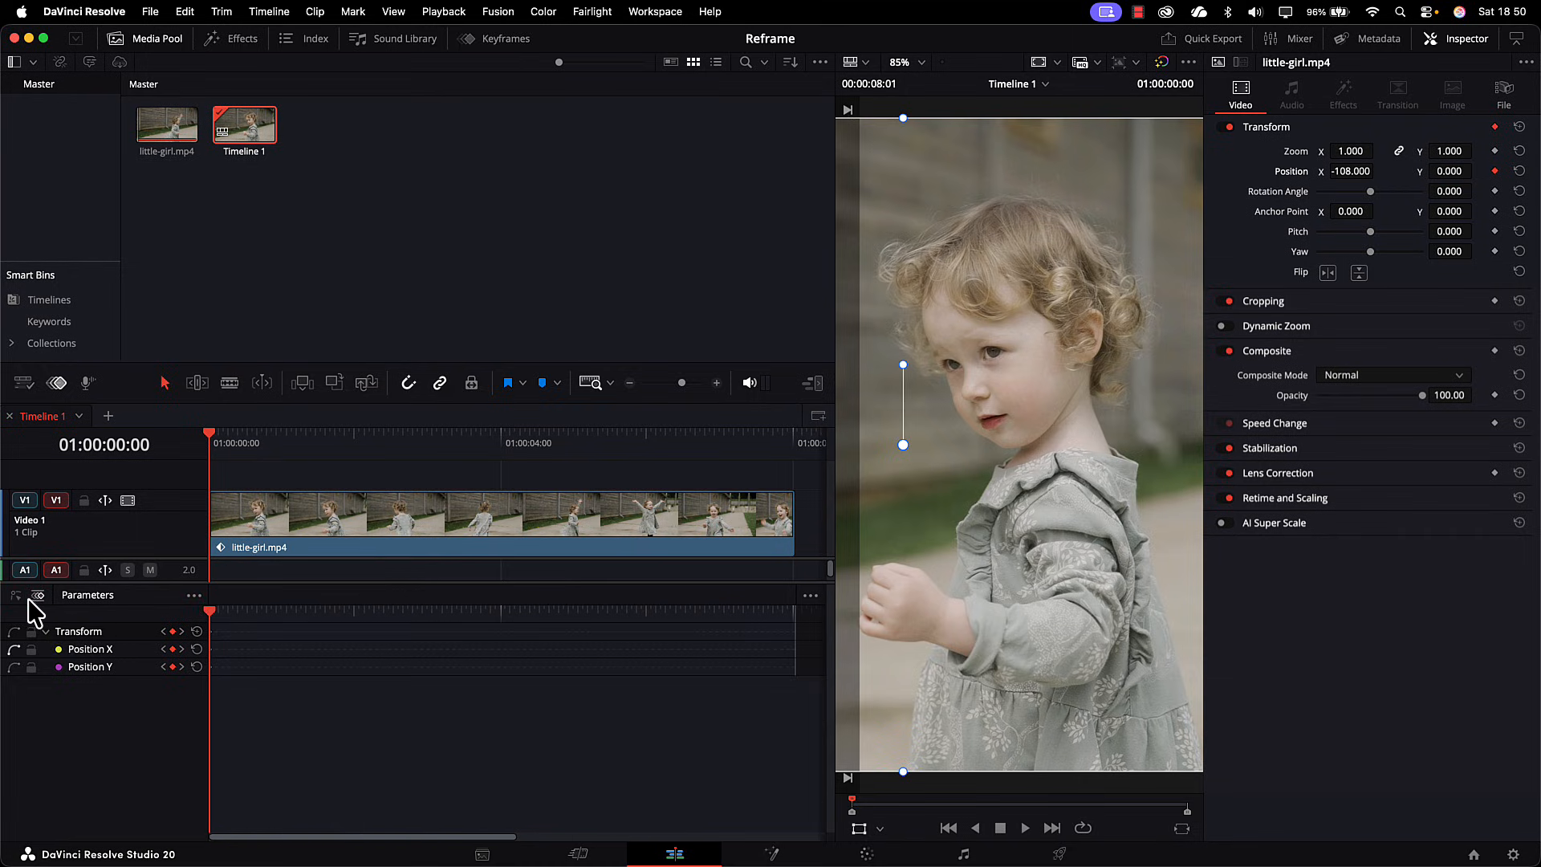
pyautogui.click(16, 599)
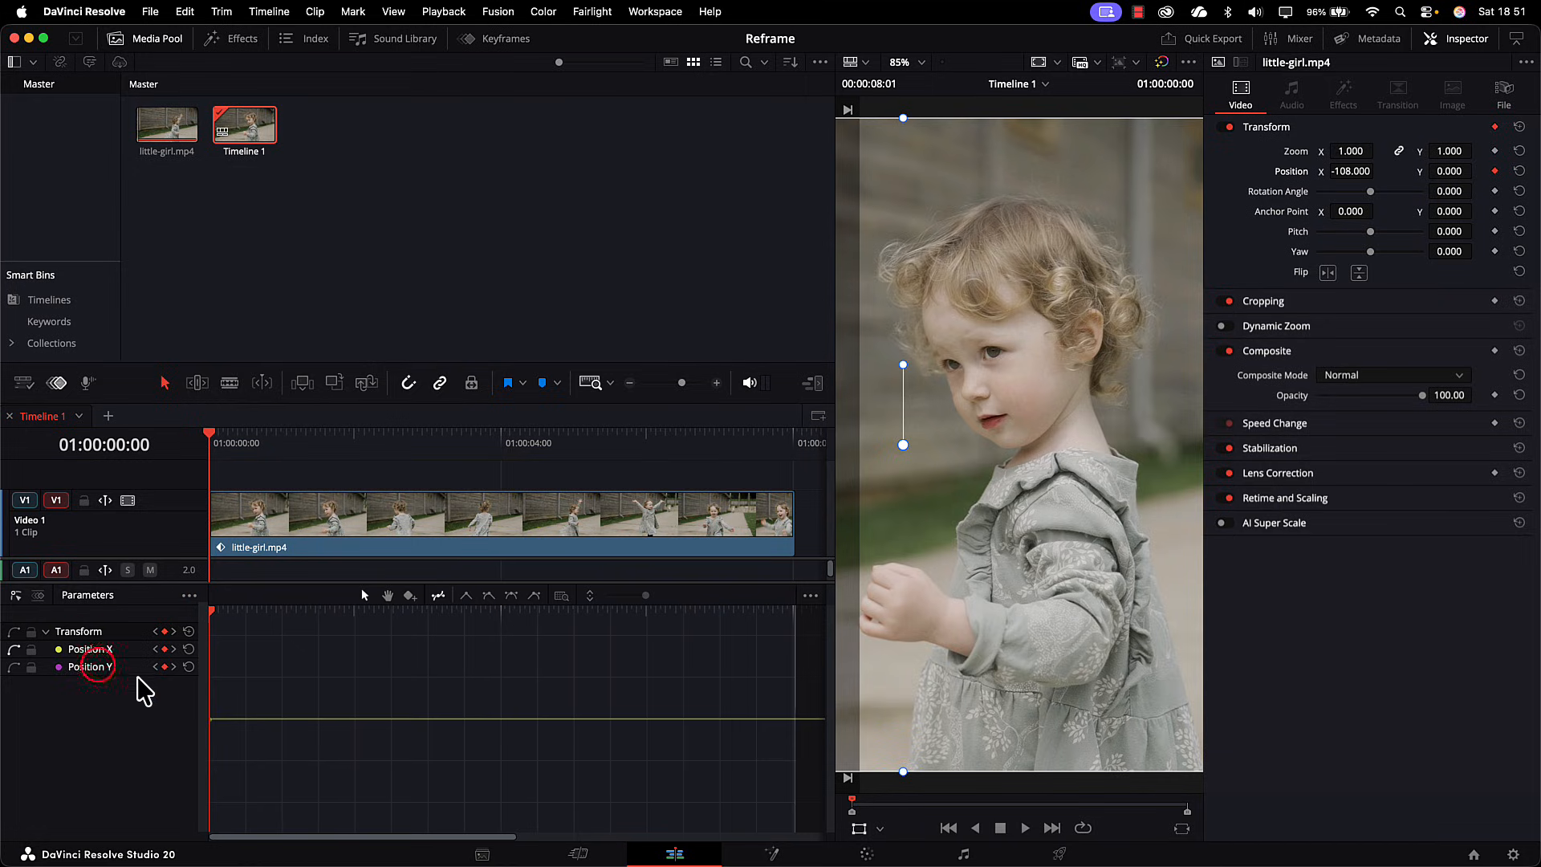
# Step: Undo a trial vertical offset and clear the Position Y keyframes from the clip's Transform
pyautogui.click(95, 666)
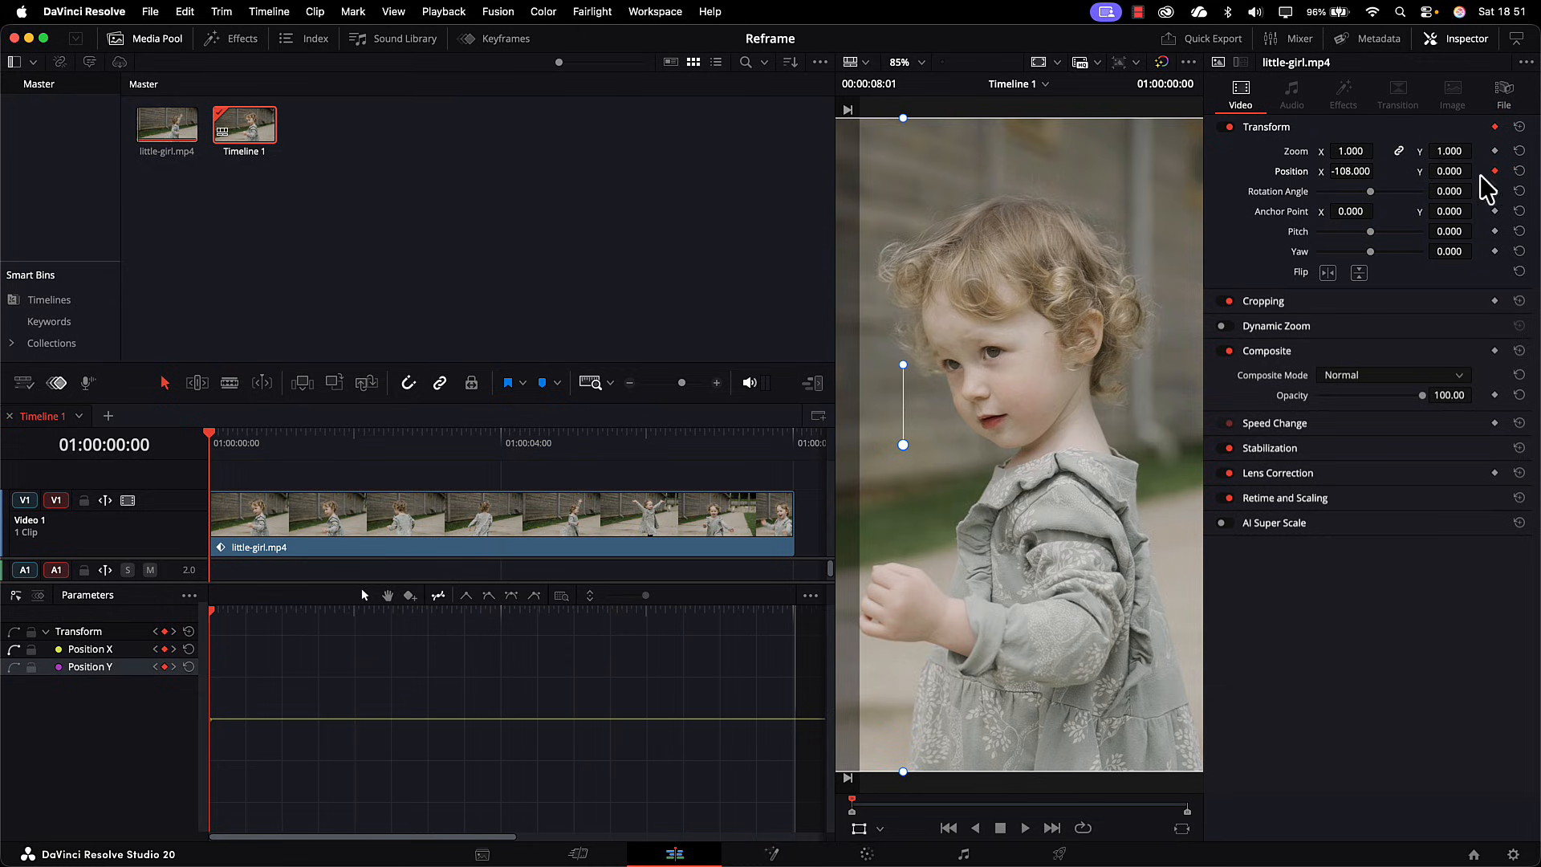
pyautogui.moveTo(1466, 172)
pyautogui.mouseDown()
pyautogui.moveTo(1428, 172)
pyautogui.moveTo(1492, 172)
pyautogui.moveTo(1445, 172)
pyautogui.moveTo(1477, 172)
pyautogui.mouseUp()
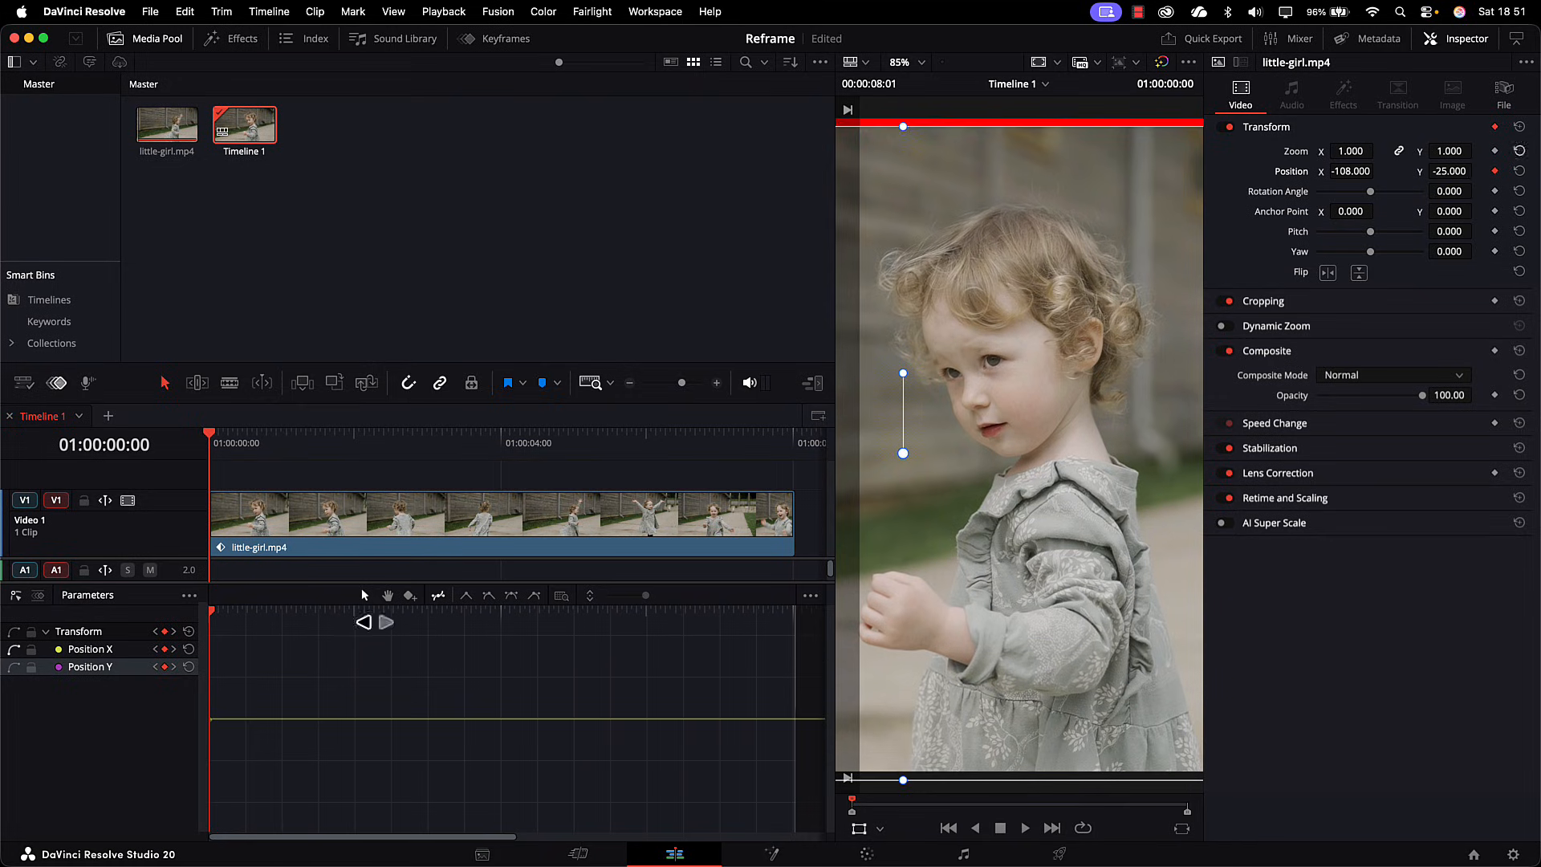
pyautogui.press('super+z')
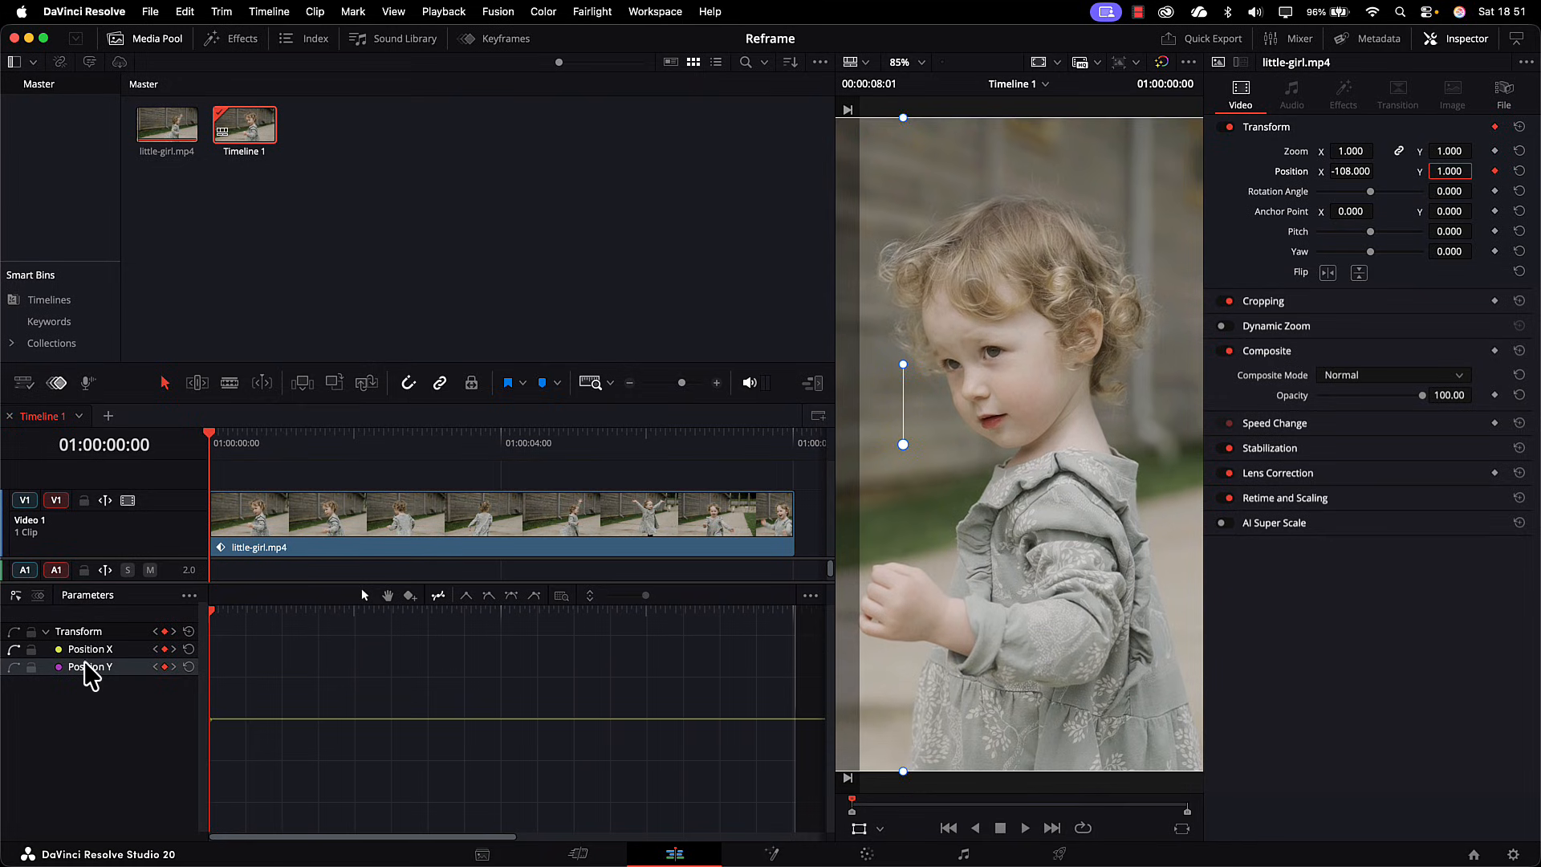
pyautogui.click(188, 666)
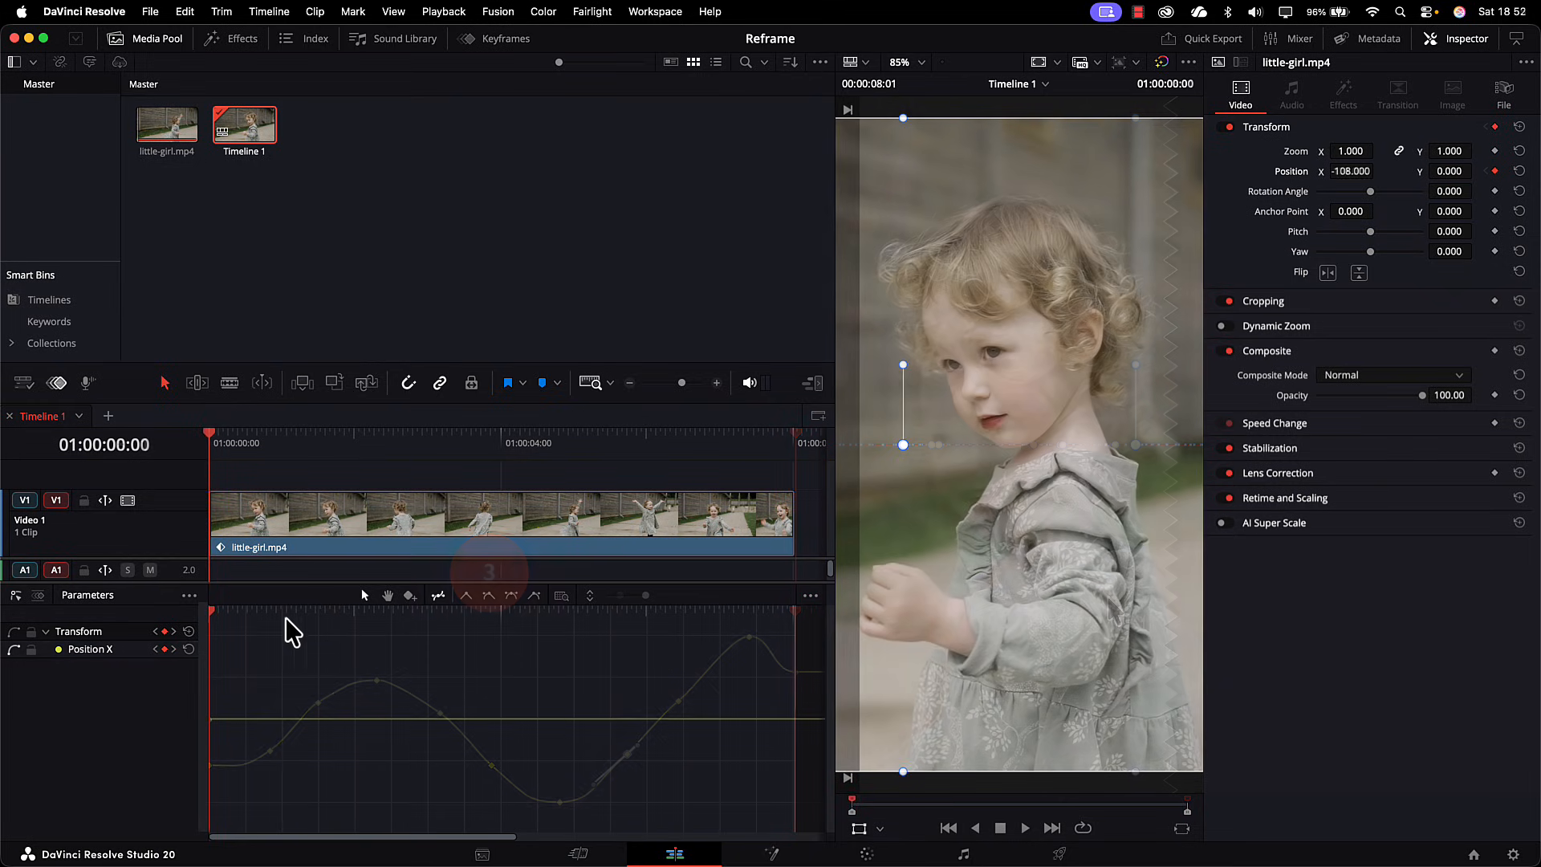
# Step: Add a second reframing keyframe at 01:00:01:15 with Position X set to 38
pyautogui.click(213, 609)
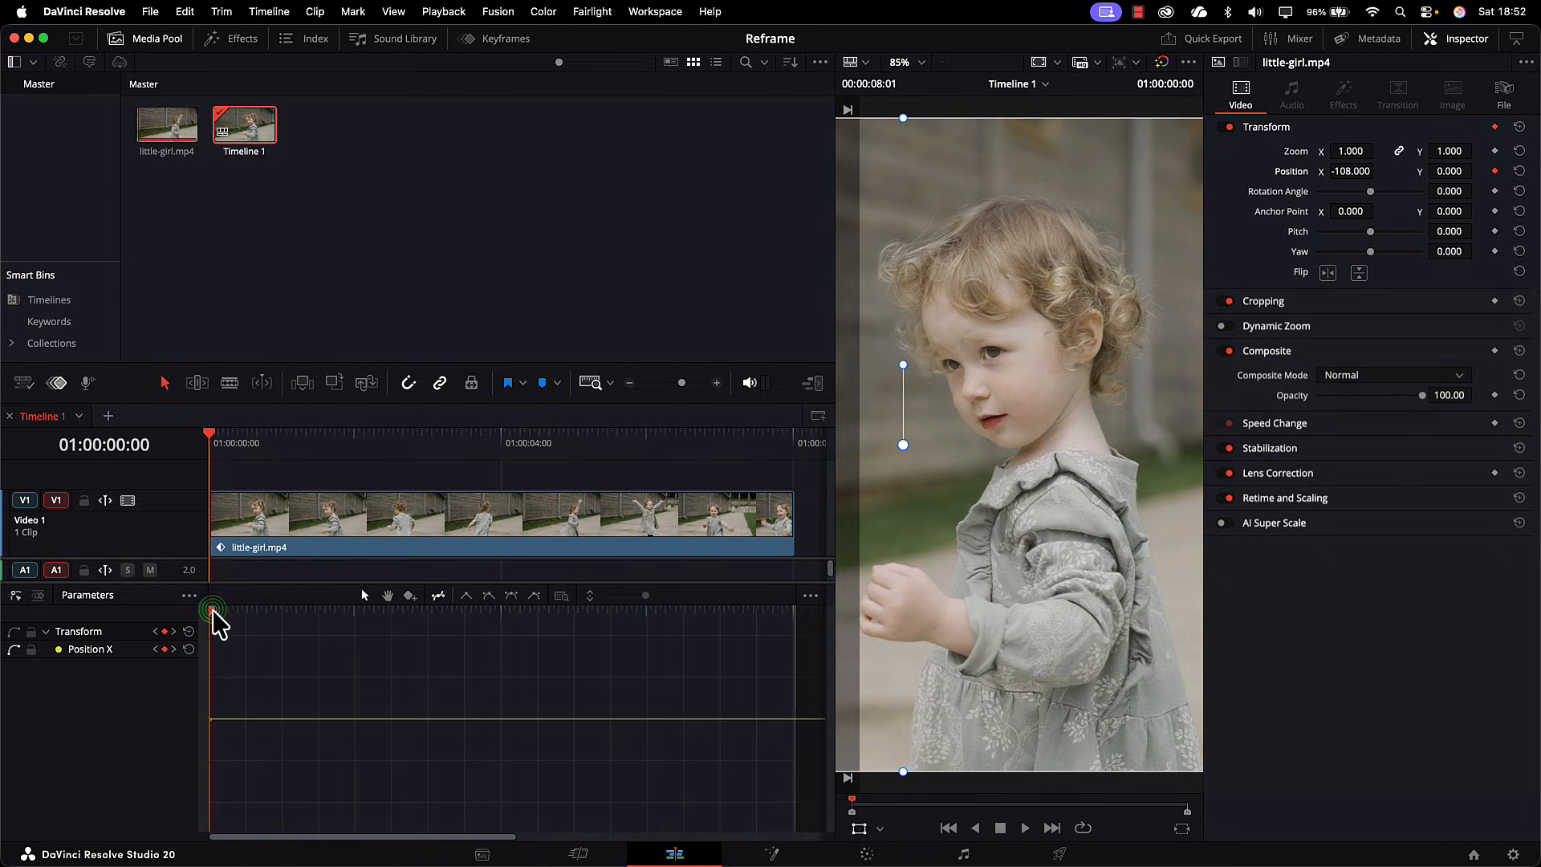
pyautogui.moveTo(217, 613); pyautogui.dragTo(319, 666)
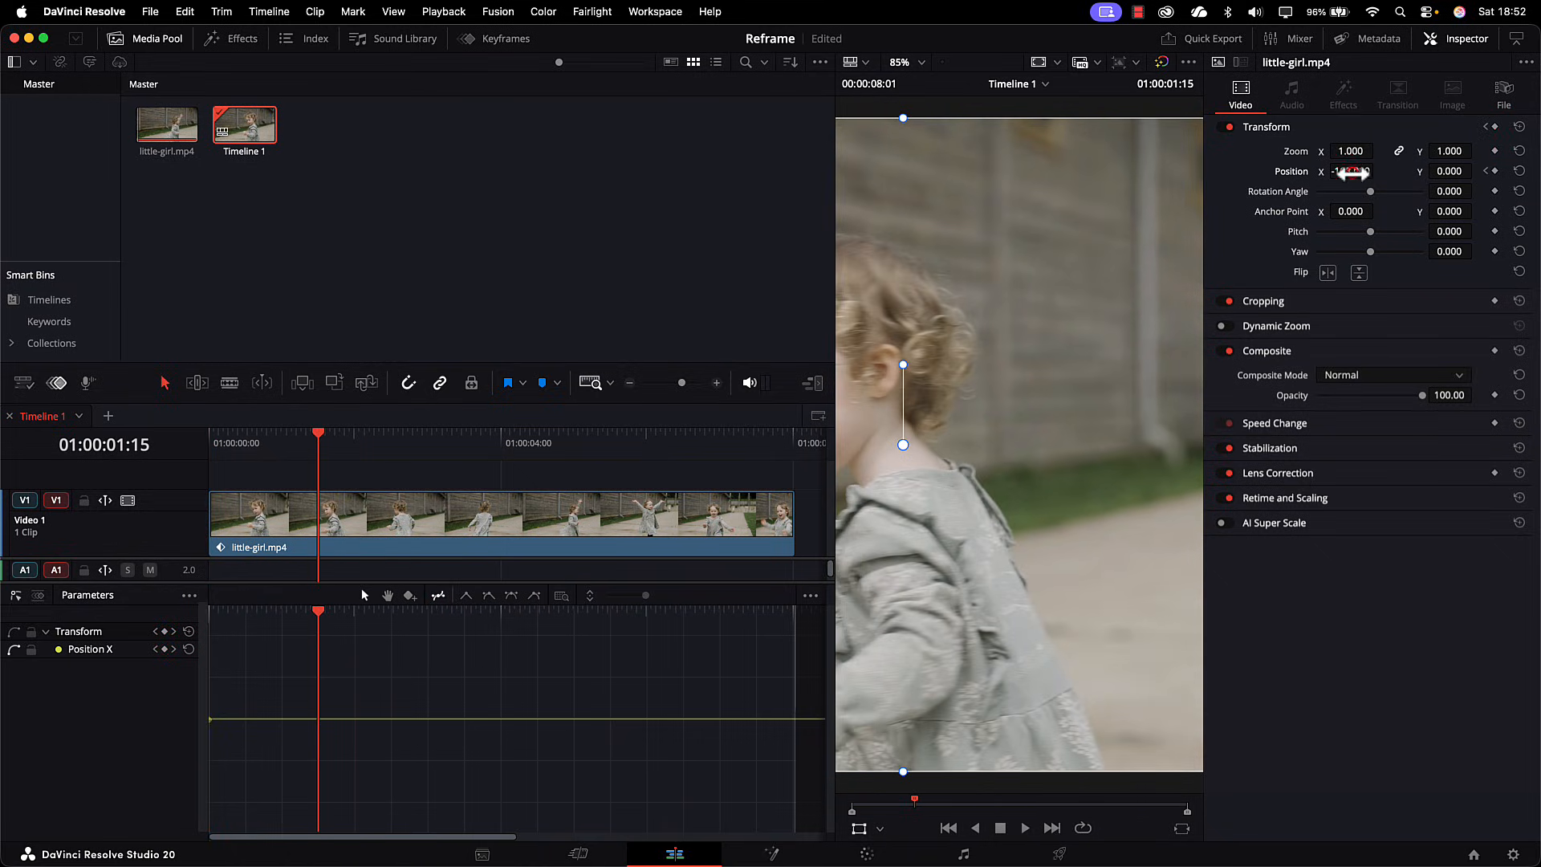
pyautogui.moveTo(1351, 171); pyautogui.dragTo(1377, 170)
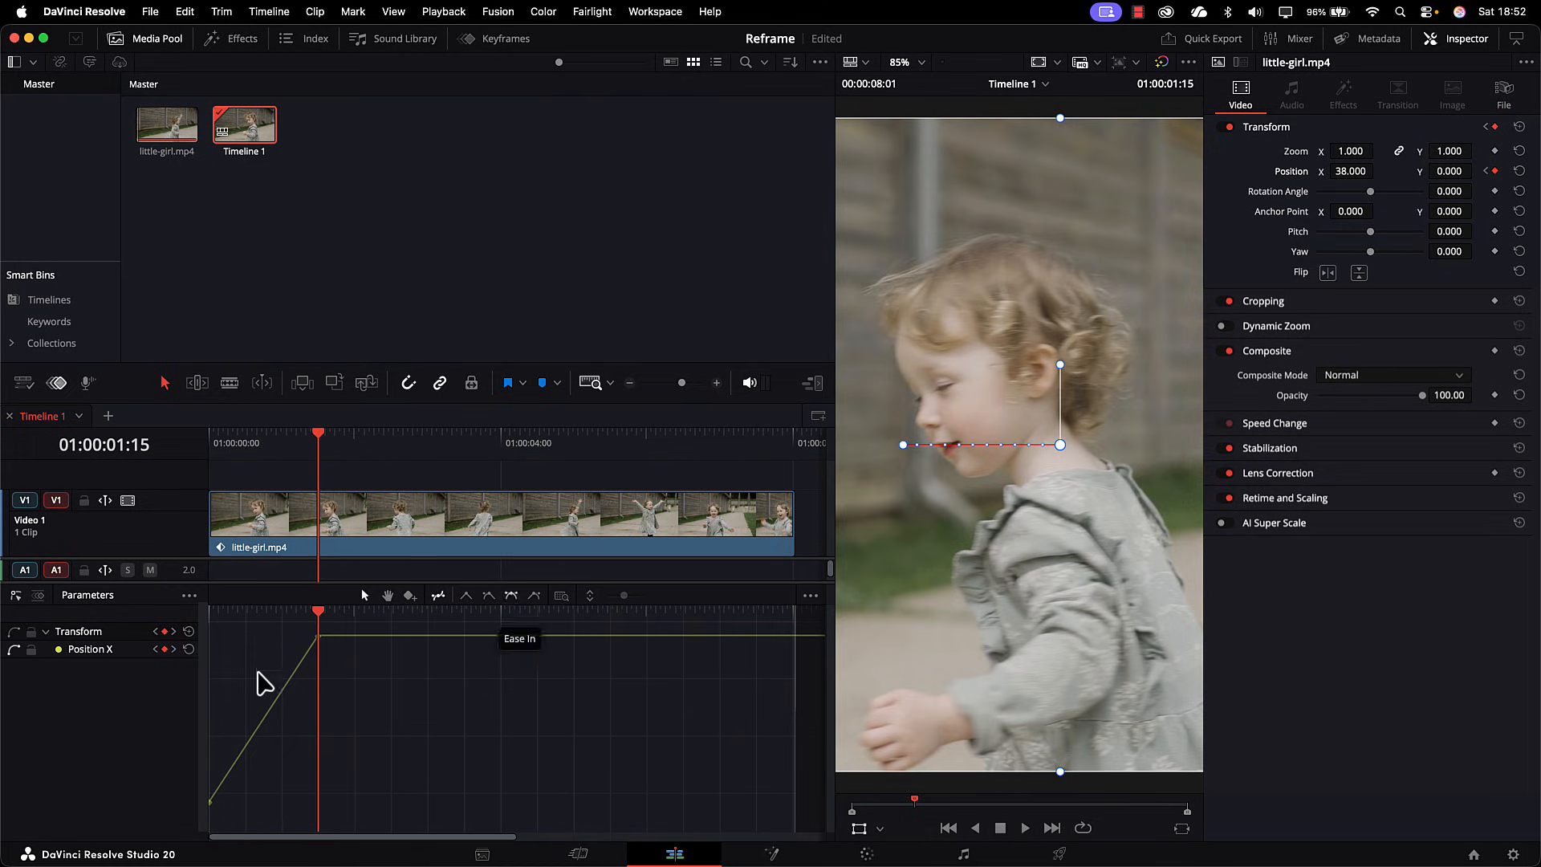
# Step: Add a third reframing keyframe at 01:00:03:26 with Position X set to -107
pyautogui.moveTo(318, 619); pyautogui.dragTo(492, 647)
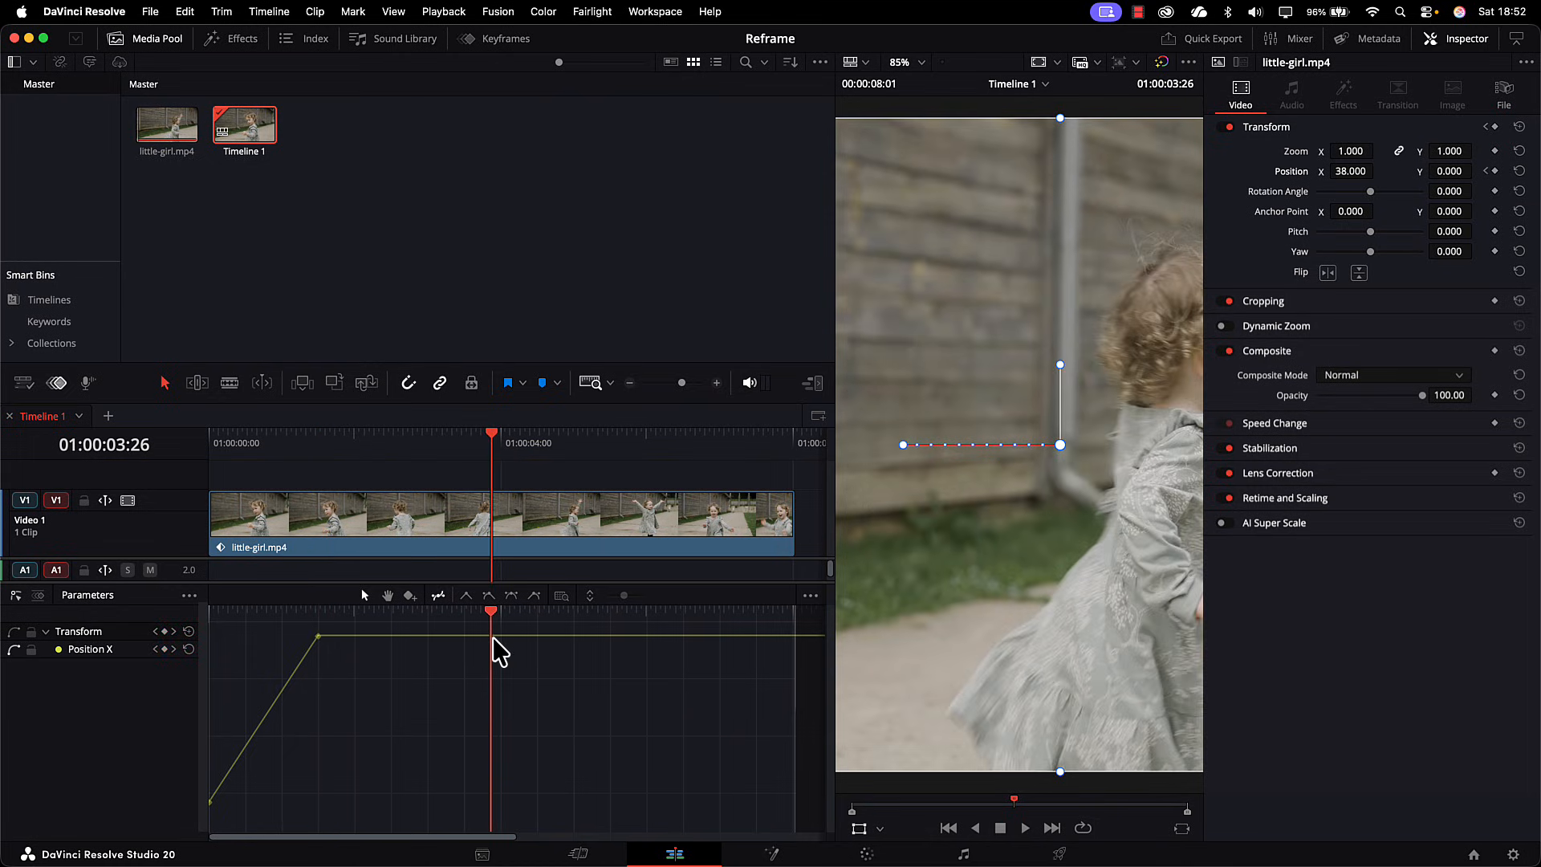
pyautogui.click(1354, 167)
pyautogui.write('-107')
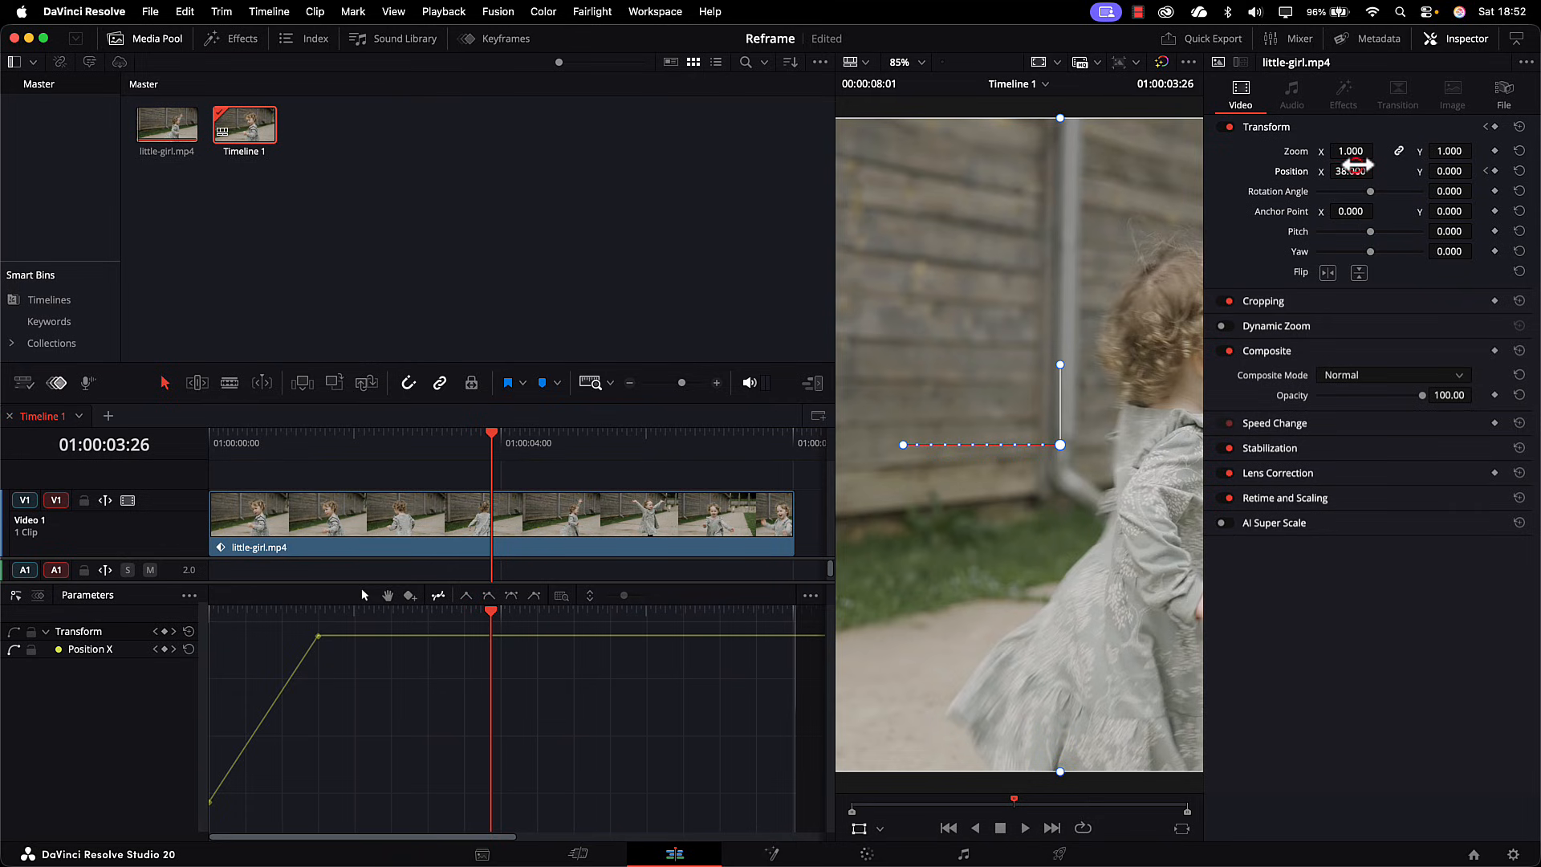
pyautogui.press('Return')
# Step: Add Position X keyframes of -38 at 01:00:05:25 and 55 at 01:00:06:27
pyautogui.click(491, 614)
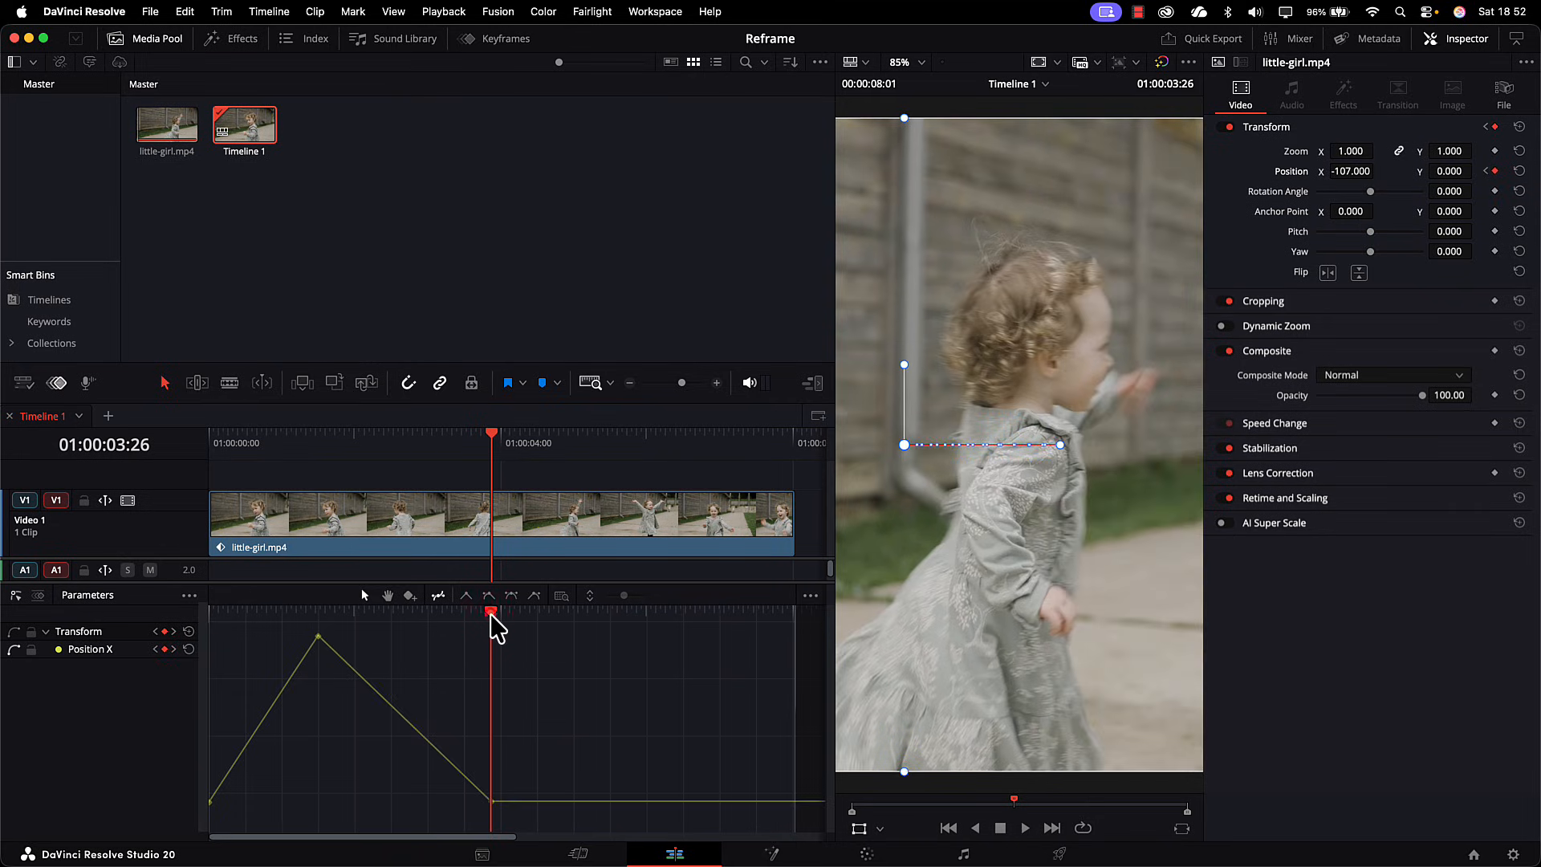
pyautogui.moveTo(492, 614); pyautogui.dragTo(637, 632)
pyautogui.click(1348, 173)
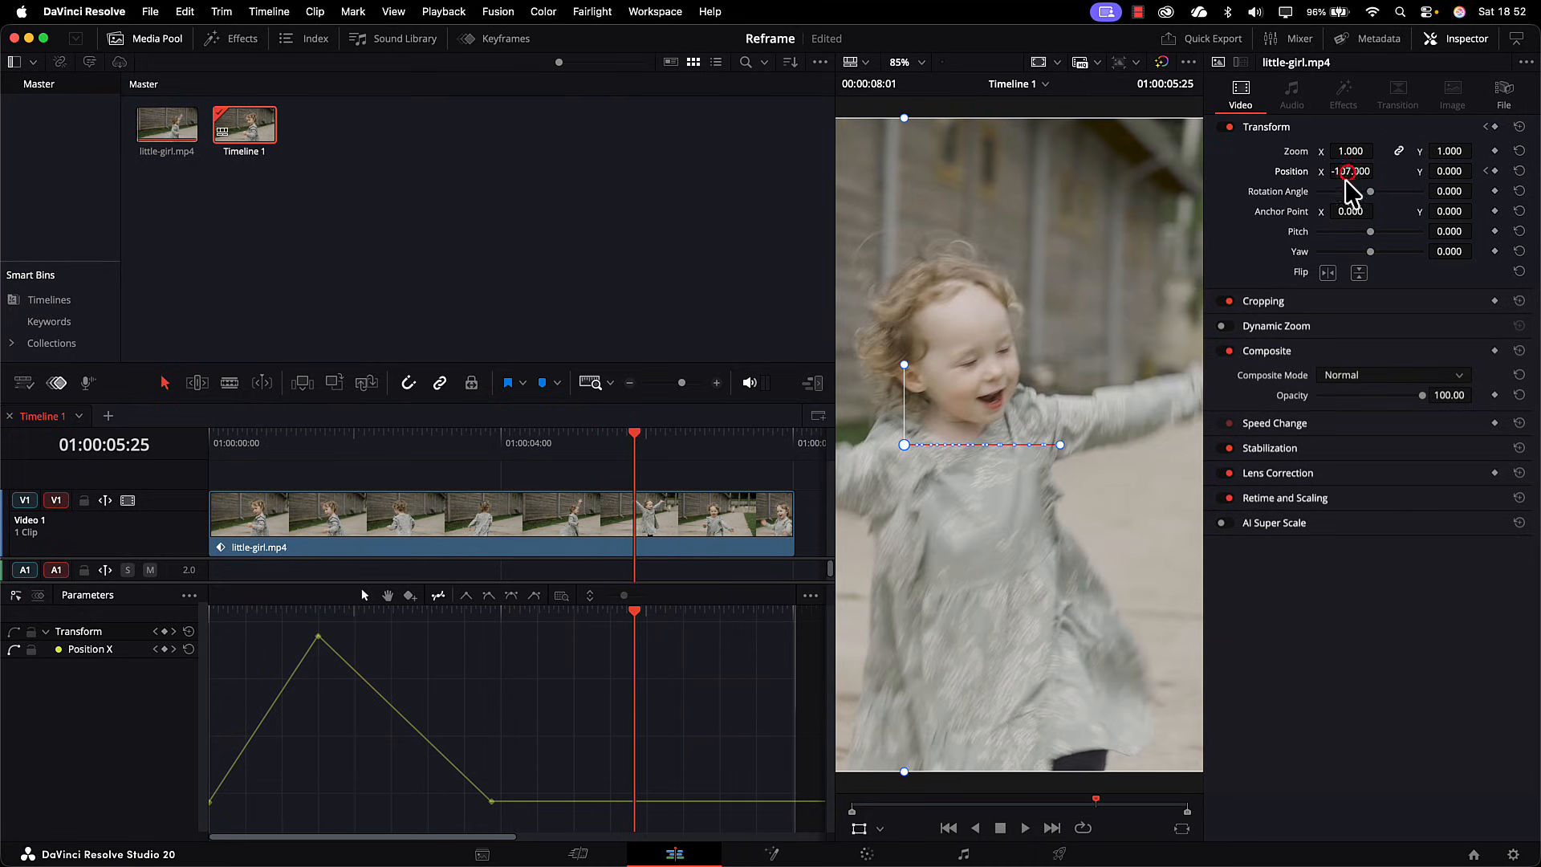
pyautogui.moveTo(1348, 171); pyautogui.dragTo(1380, 170)
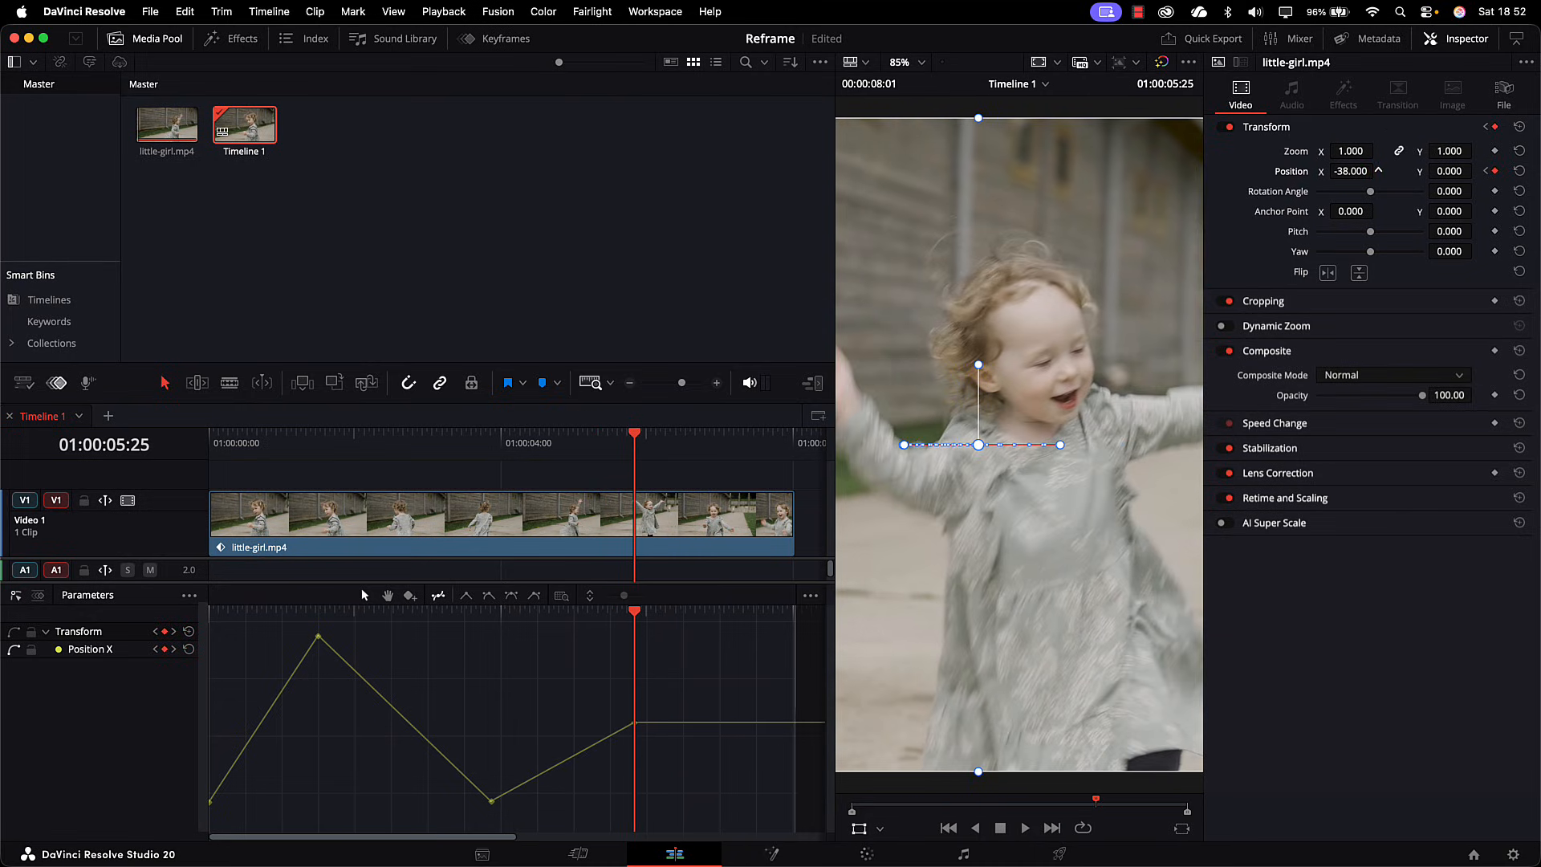
pyautogui.moveTo(632, 615); pyautogui.dragTo(714, 628)
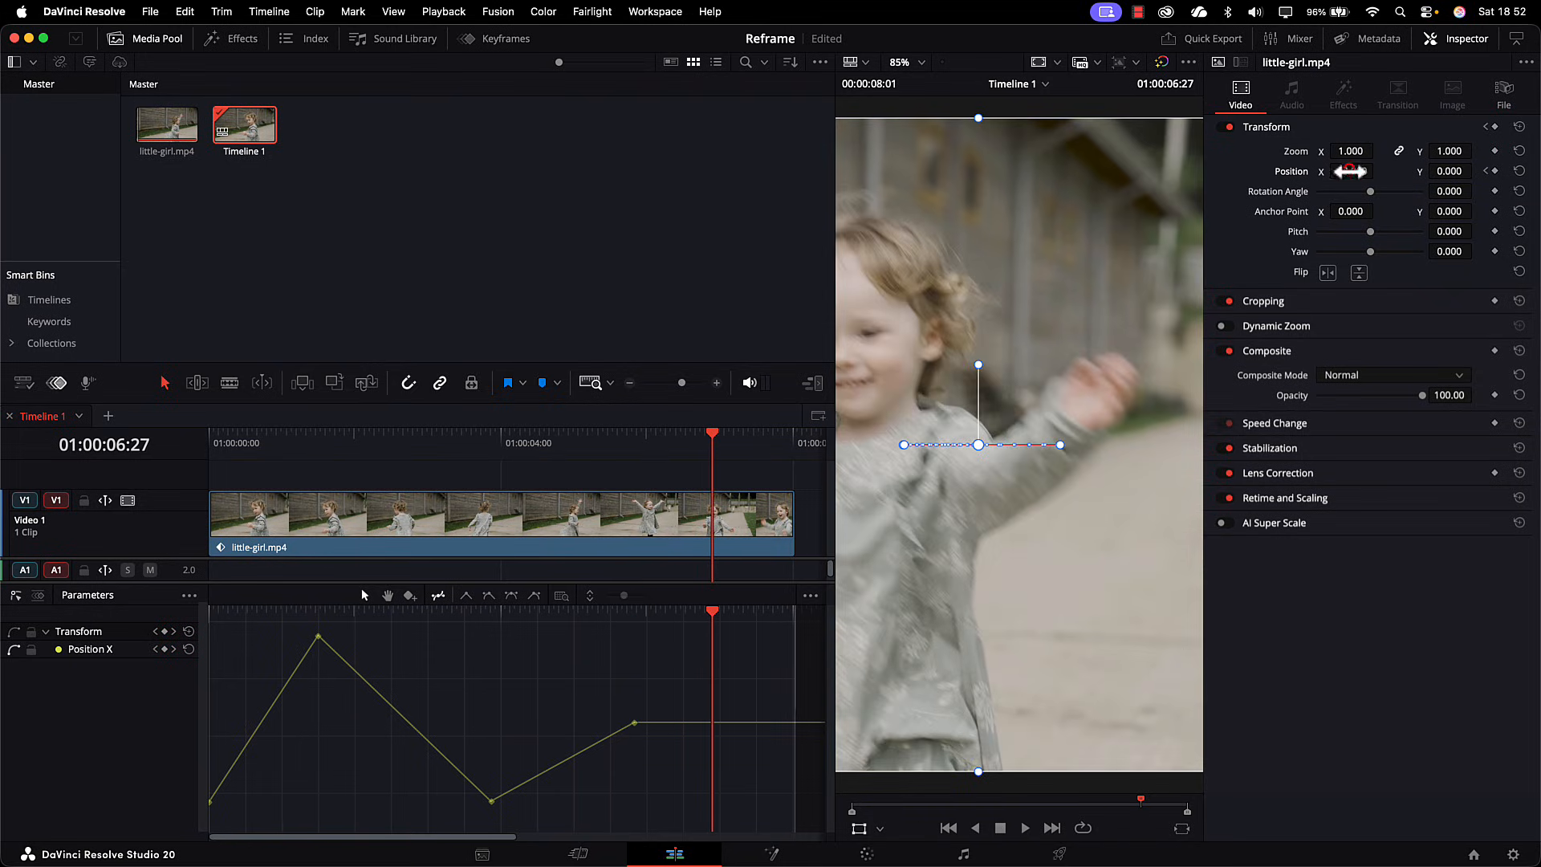
pyautogui.moveTo(1350, 171); pyautogui.dragTo(1379, 170)
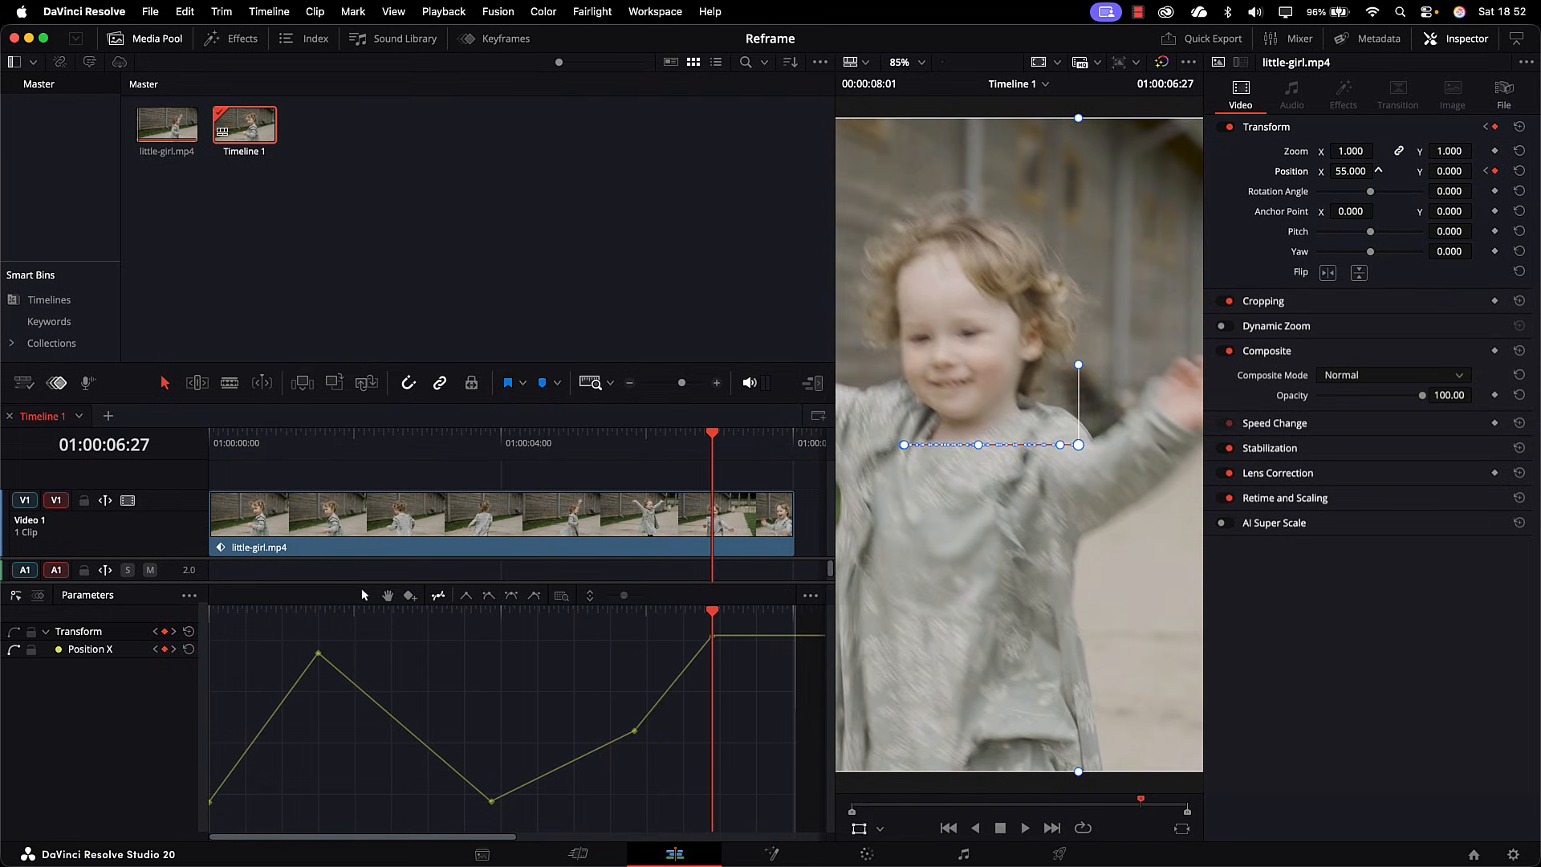
# Step: Add a Position X keyframe of 108 at the end of the clip, 01:00:08:01
pyautogui.click(711, 604)
pyautogui.moveTo(709, 605); pyautogui.dragTo(829, 466)
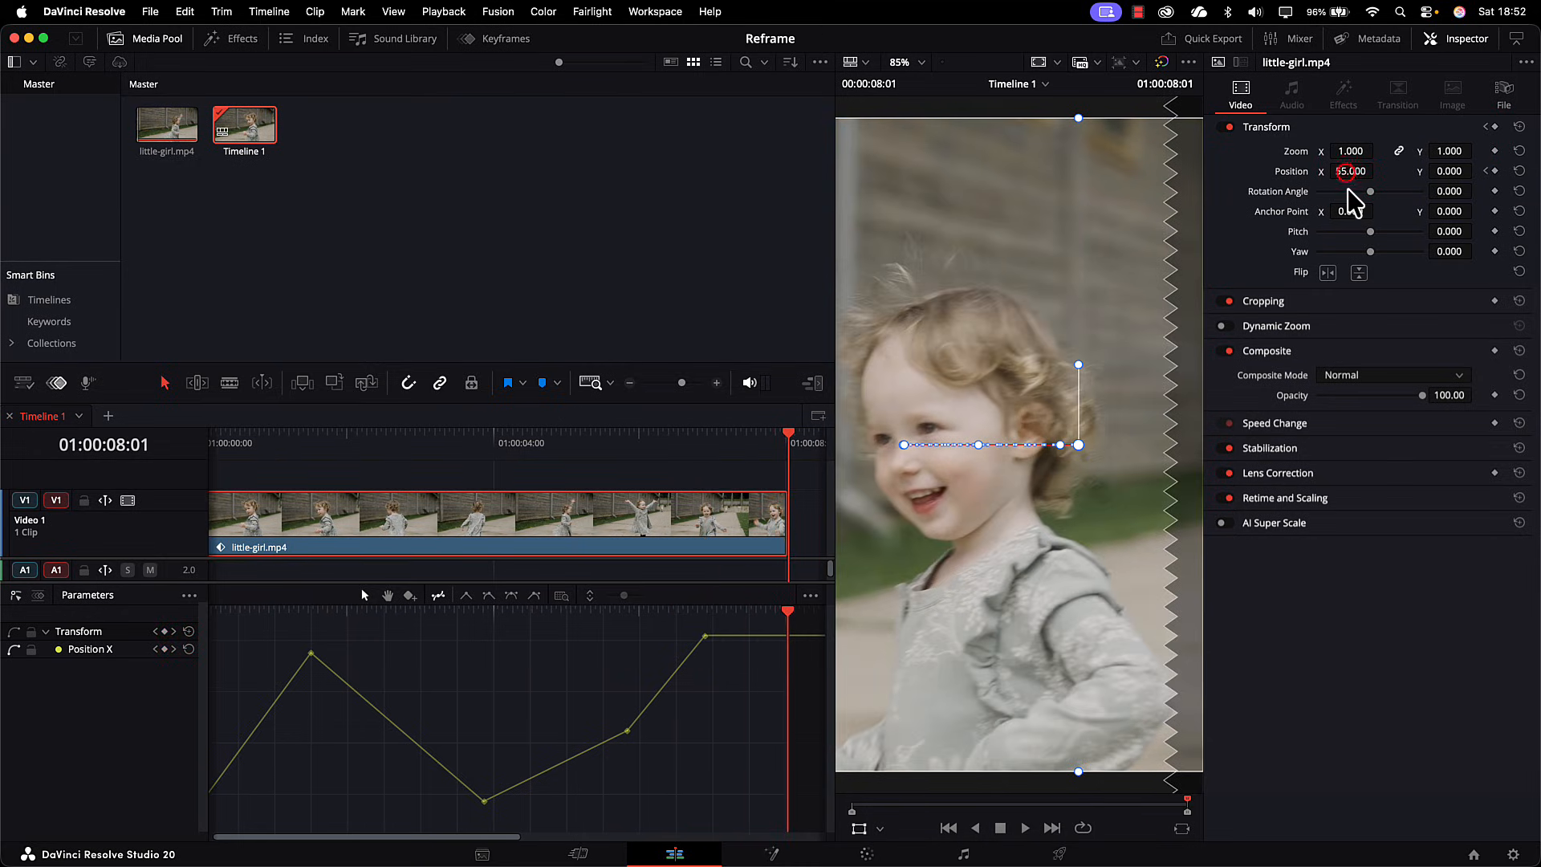
pyautogui.moveTo(1350, 171); pyautogui.dragTo(1379, 171)
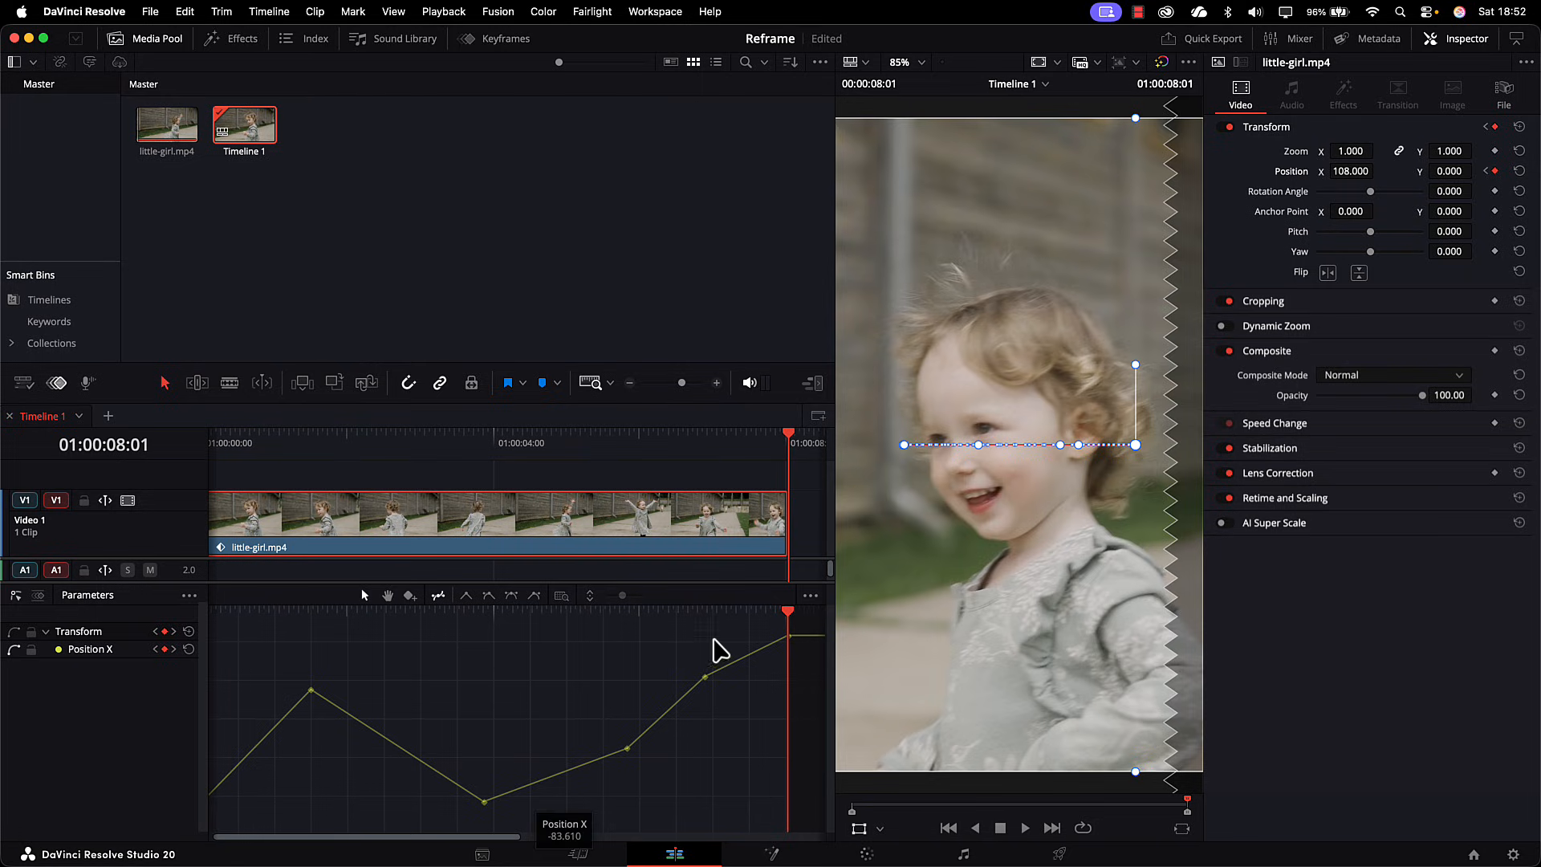
# Step: Refine the clip's opening with Position X keyframes of -74.889 at 01:00:00:25 and -27.089 at 01:00:01:04
pyautogui.moveTo(783, 616); pyautogui.dragTo(274, 647)
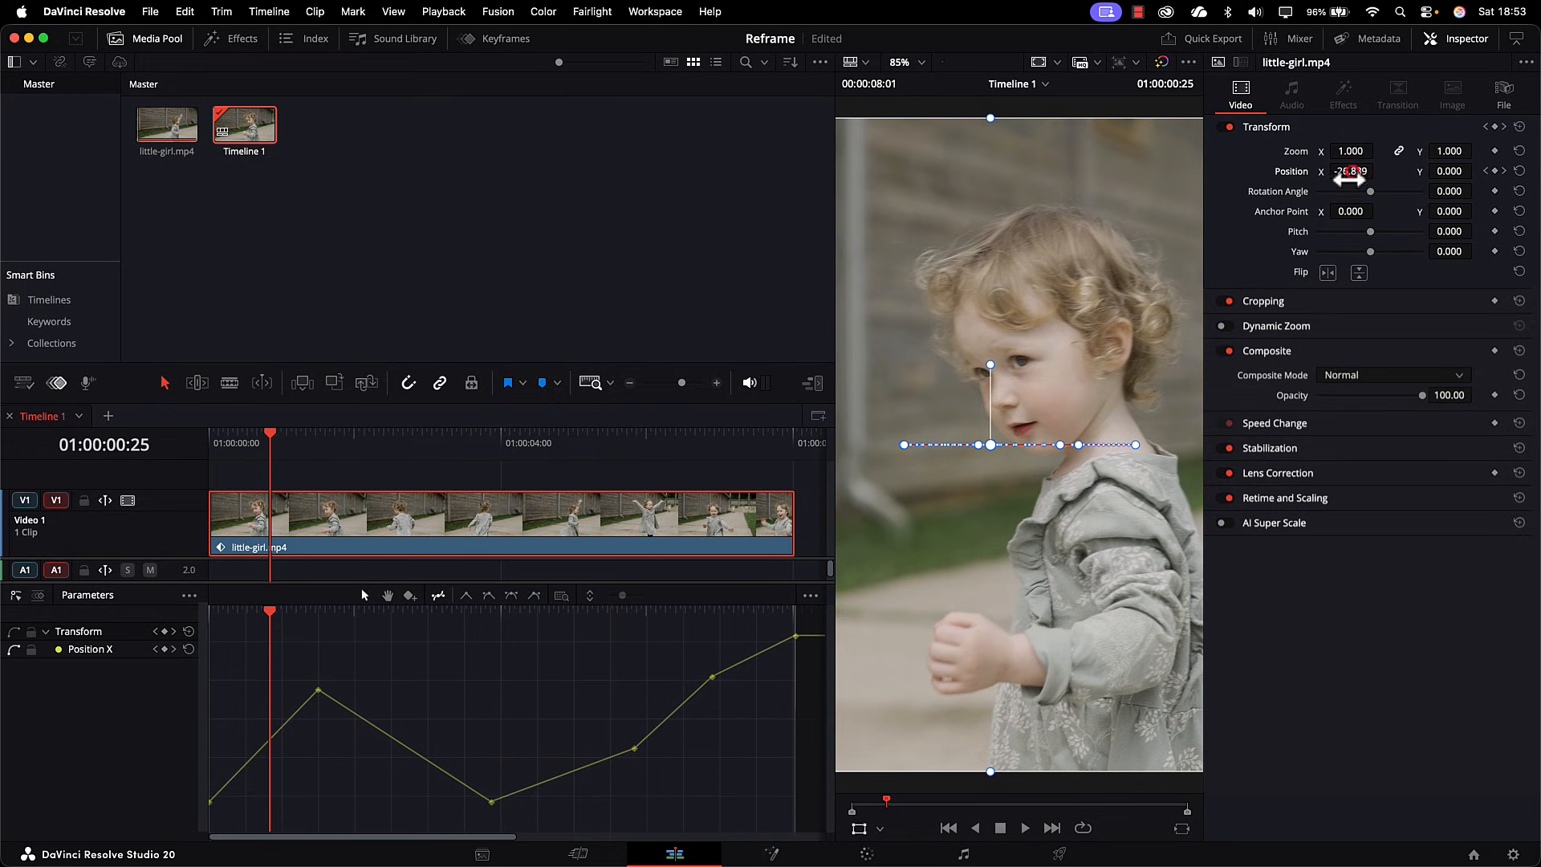
pyautogui.moveTo(1351, 172); pyautogui.dragTo(1312, 172)
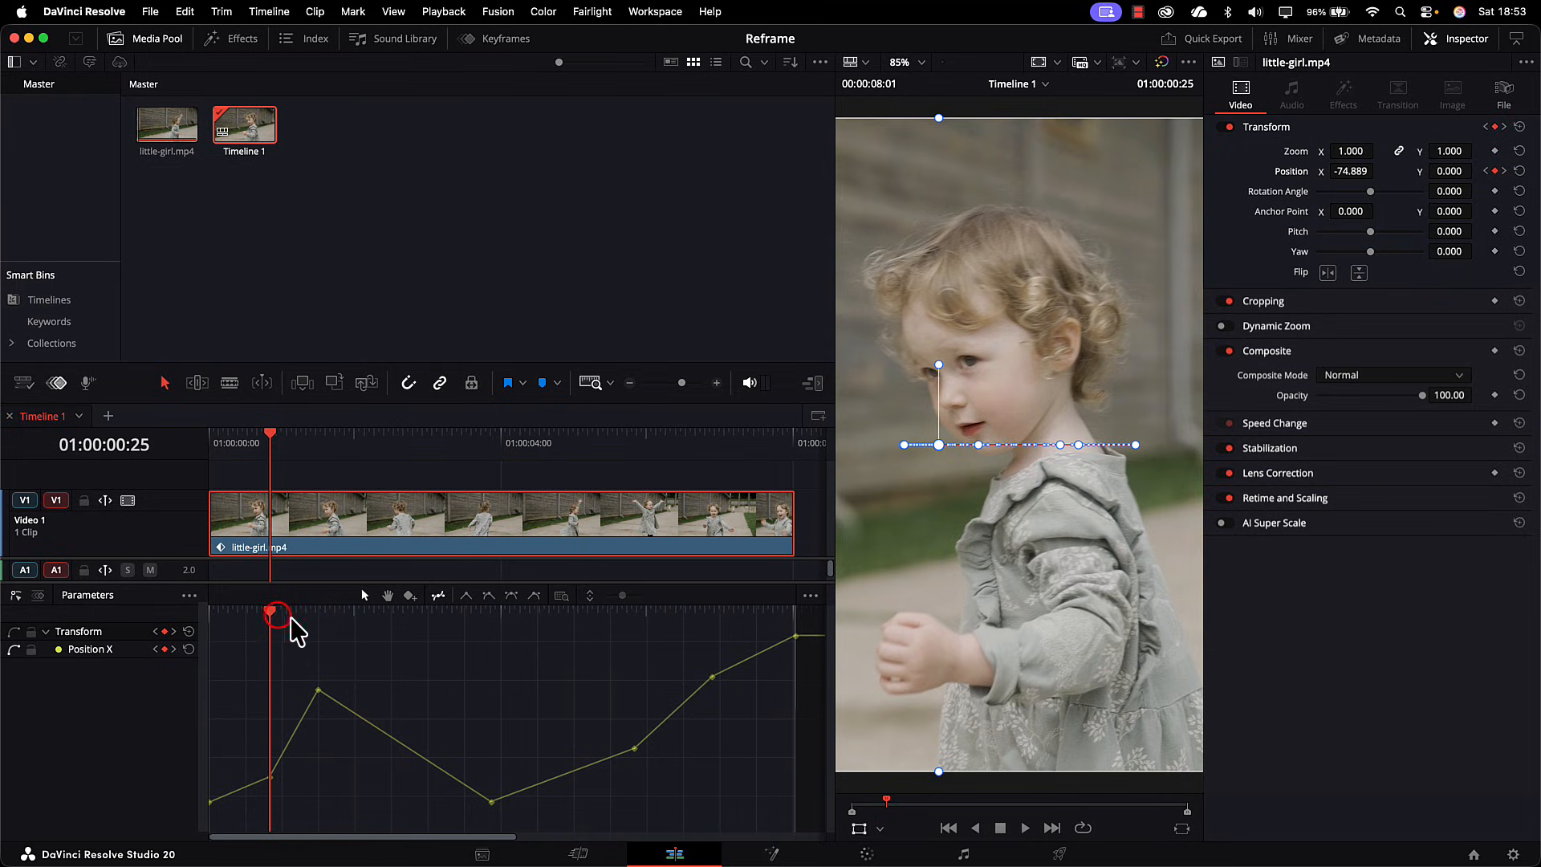
pyautogui.moveTo(275, 614); pyautogui.dragTo(285, 617)
pyautogui.moveTo(298, 618); pyautogui.dragTo(295, 618)
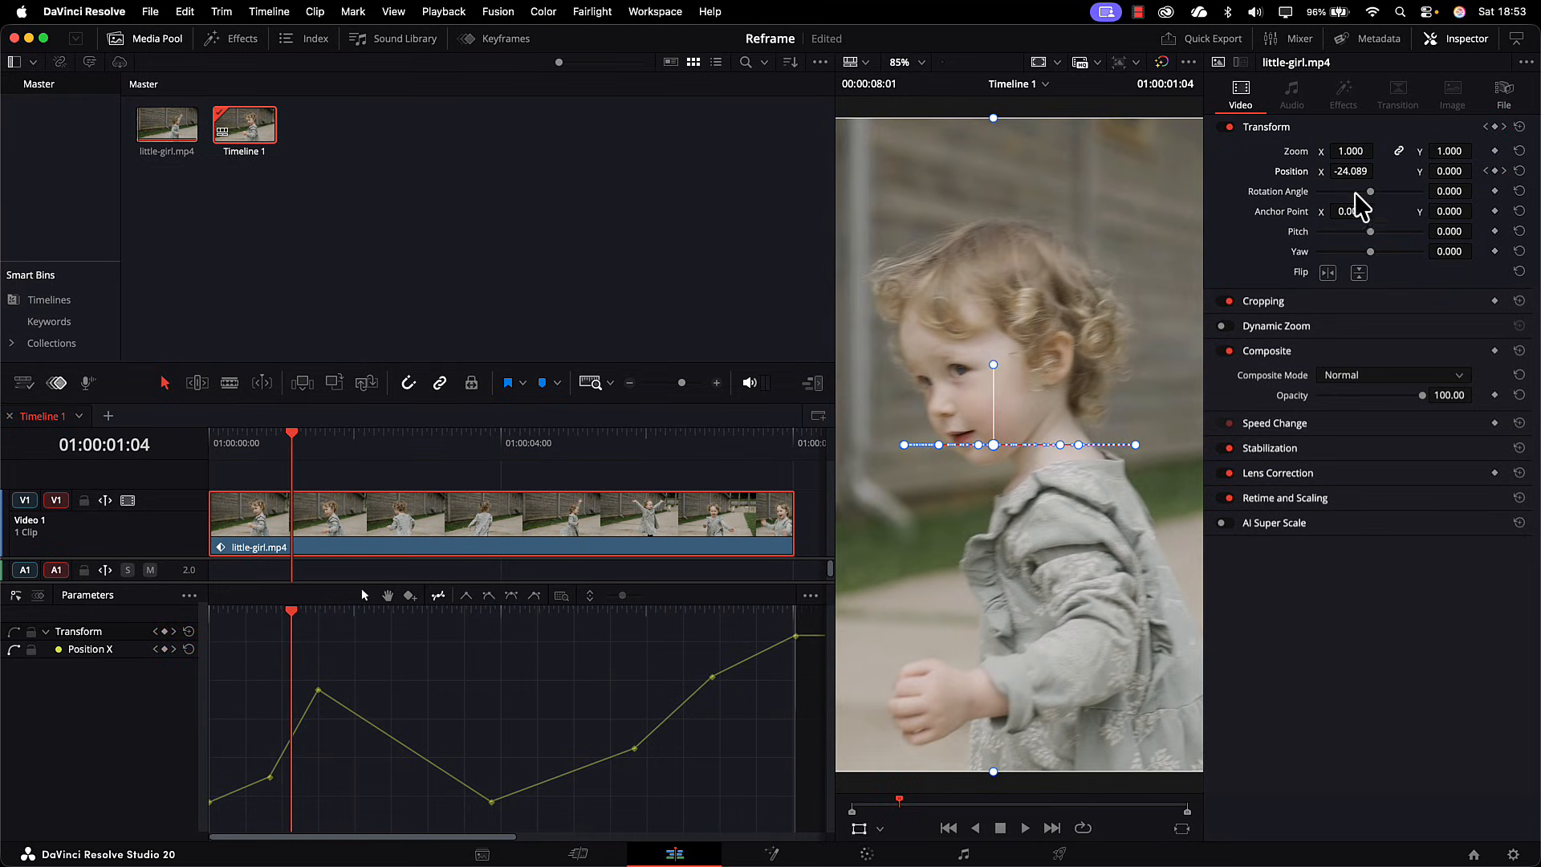
pyautogui.moveTo(1348, 170); pyautogui.dragTo(1350, 170)
# Step: Add Position X keyframes of 46.606 at 01:00:02:18 and 63.694 at 01:00:02:03 to keep the girl centred
pyautogui.click(290, 610)
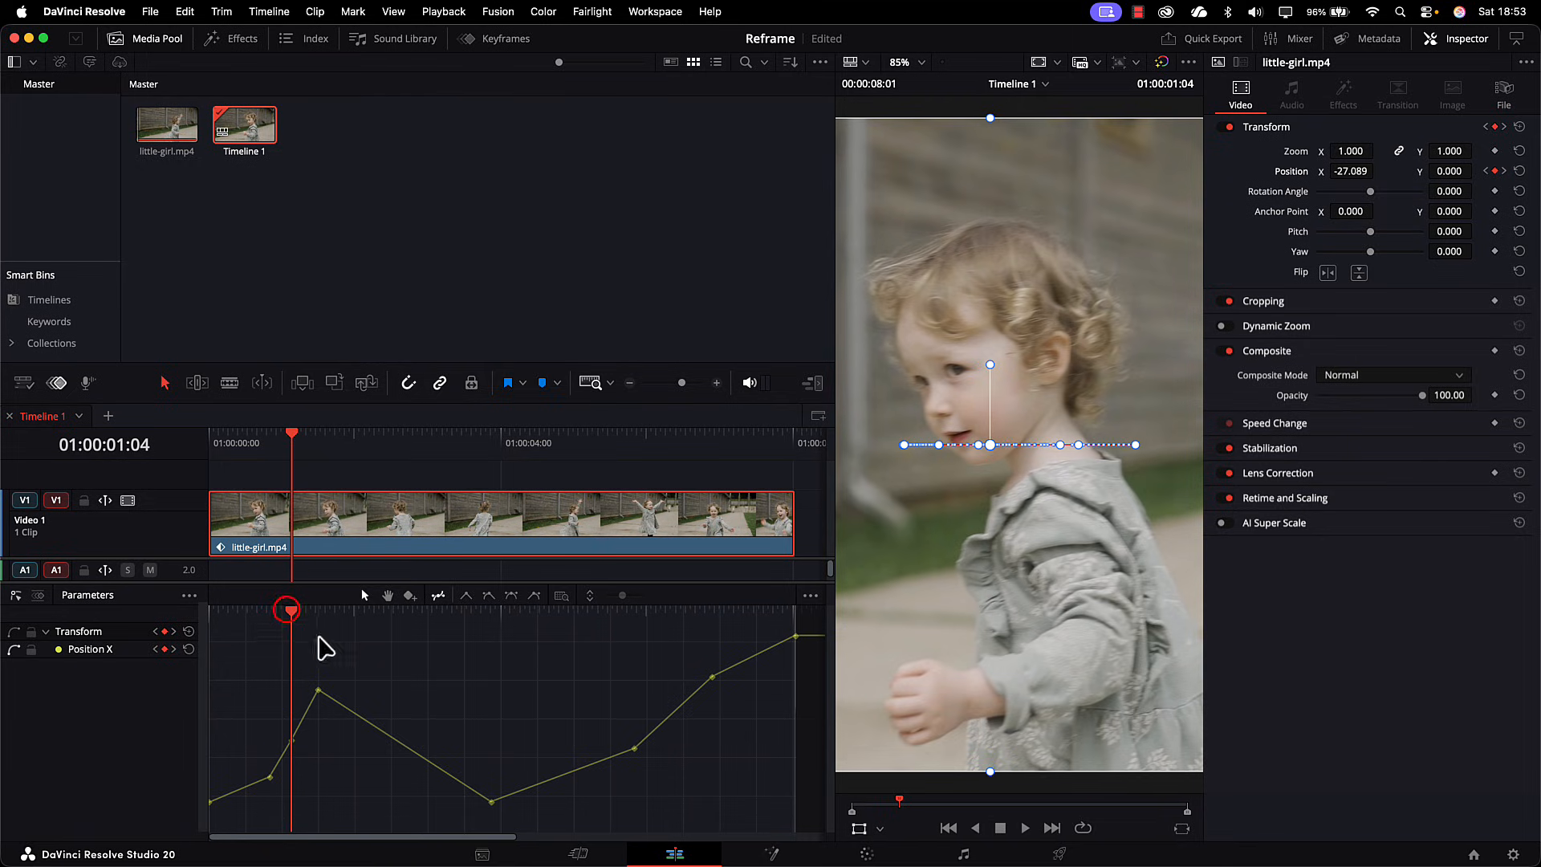
pyautogui.moveTo(292, 616); pyautogui.dragTo(400, 644)
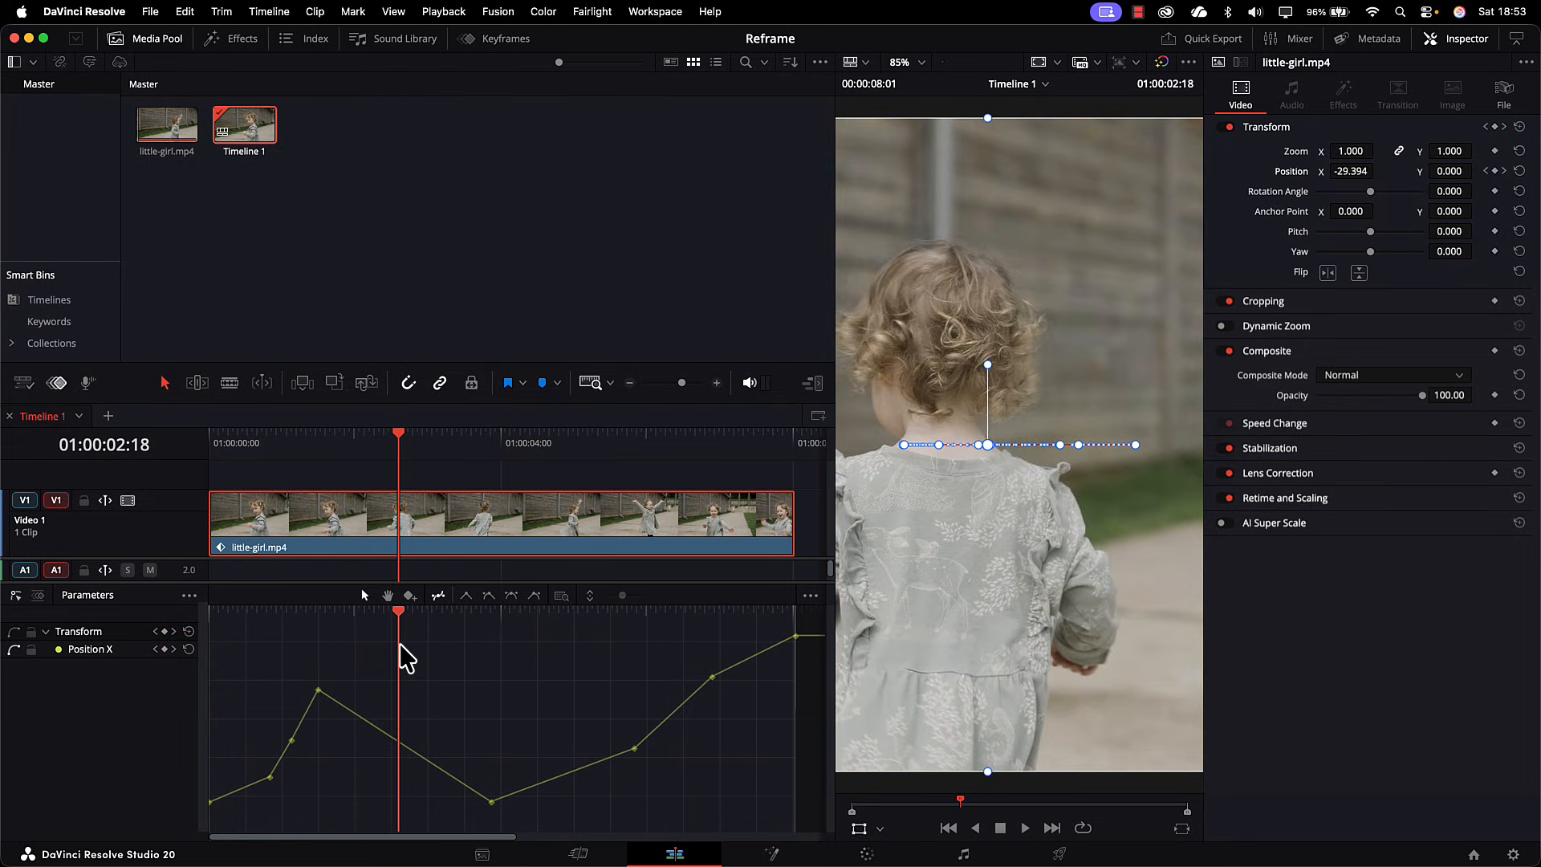
pyautogui.moveTo(1349, 170); pyautogui.dragTo(1352, 170)
pyautogui.click(400, 608)
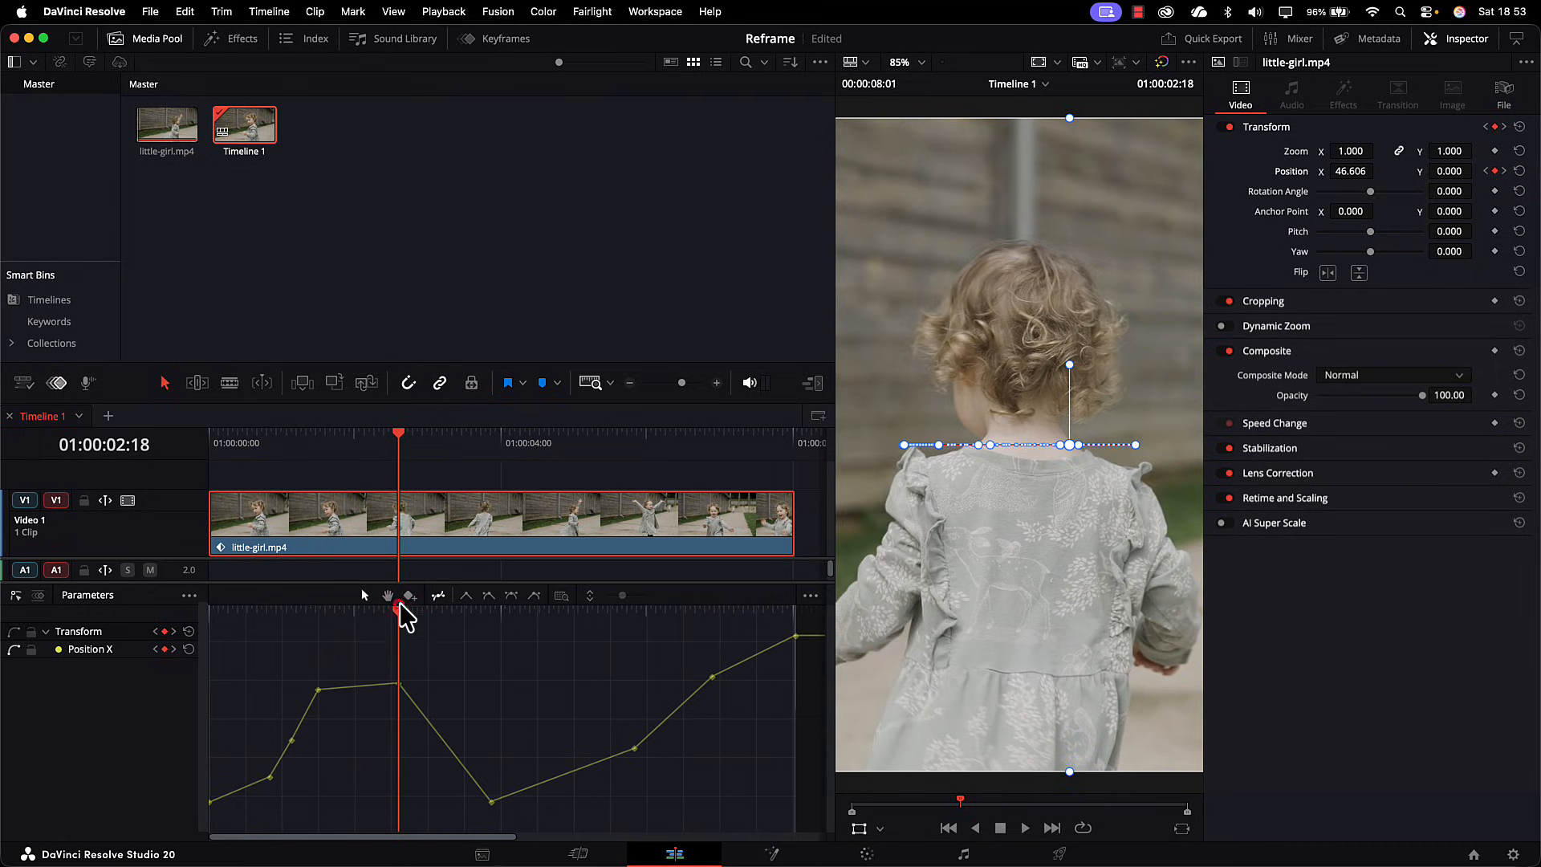
pyautogui.moveTo(393, 614); pyautogui.dragTo(362, 642)
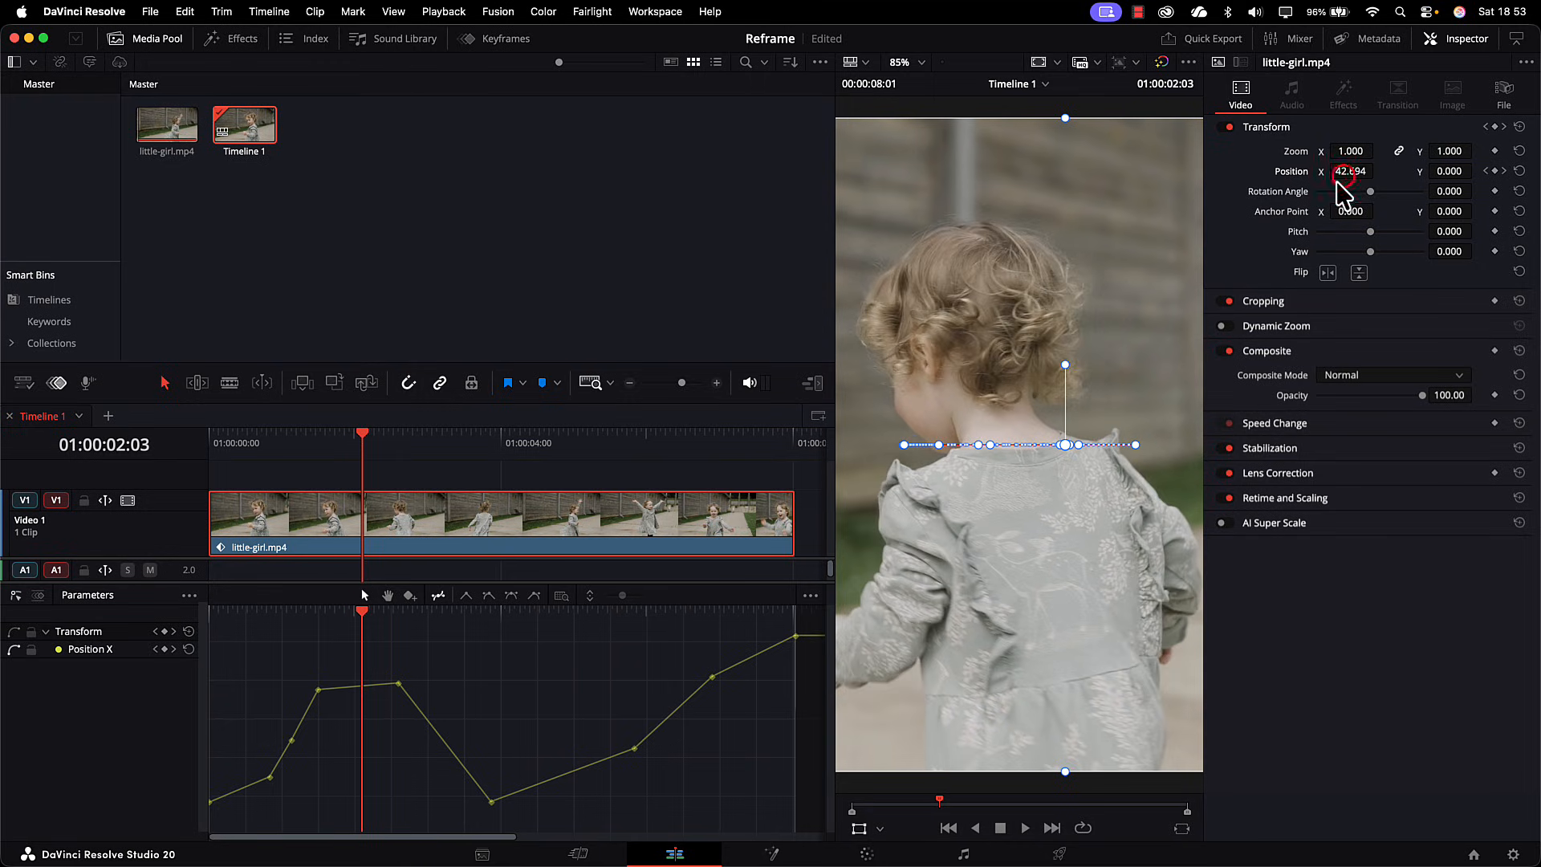
pyautogui.moveTo(1344, 176); pyautogui.dragTo(1362, 177)
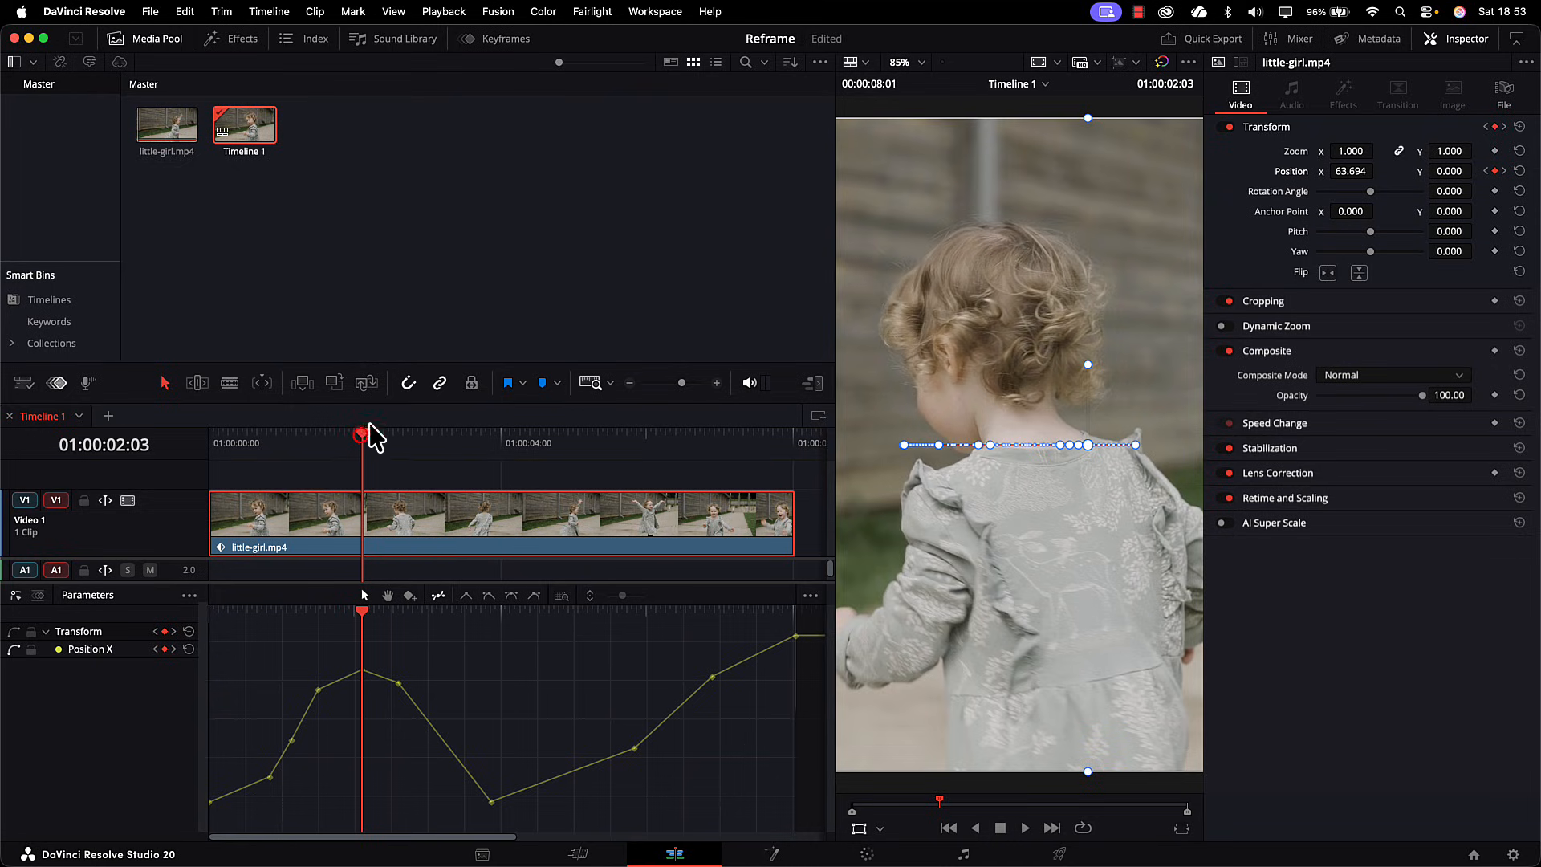
# Step: Add Position X keyframes at 01:00:03:06, shifting the girl back to the centre, and at 01:00:03:15 with a value of -51.335
pyautogui.click(442, 446)
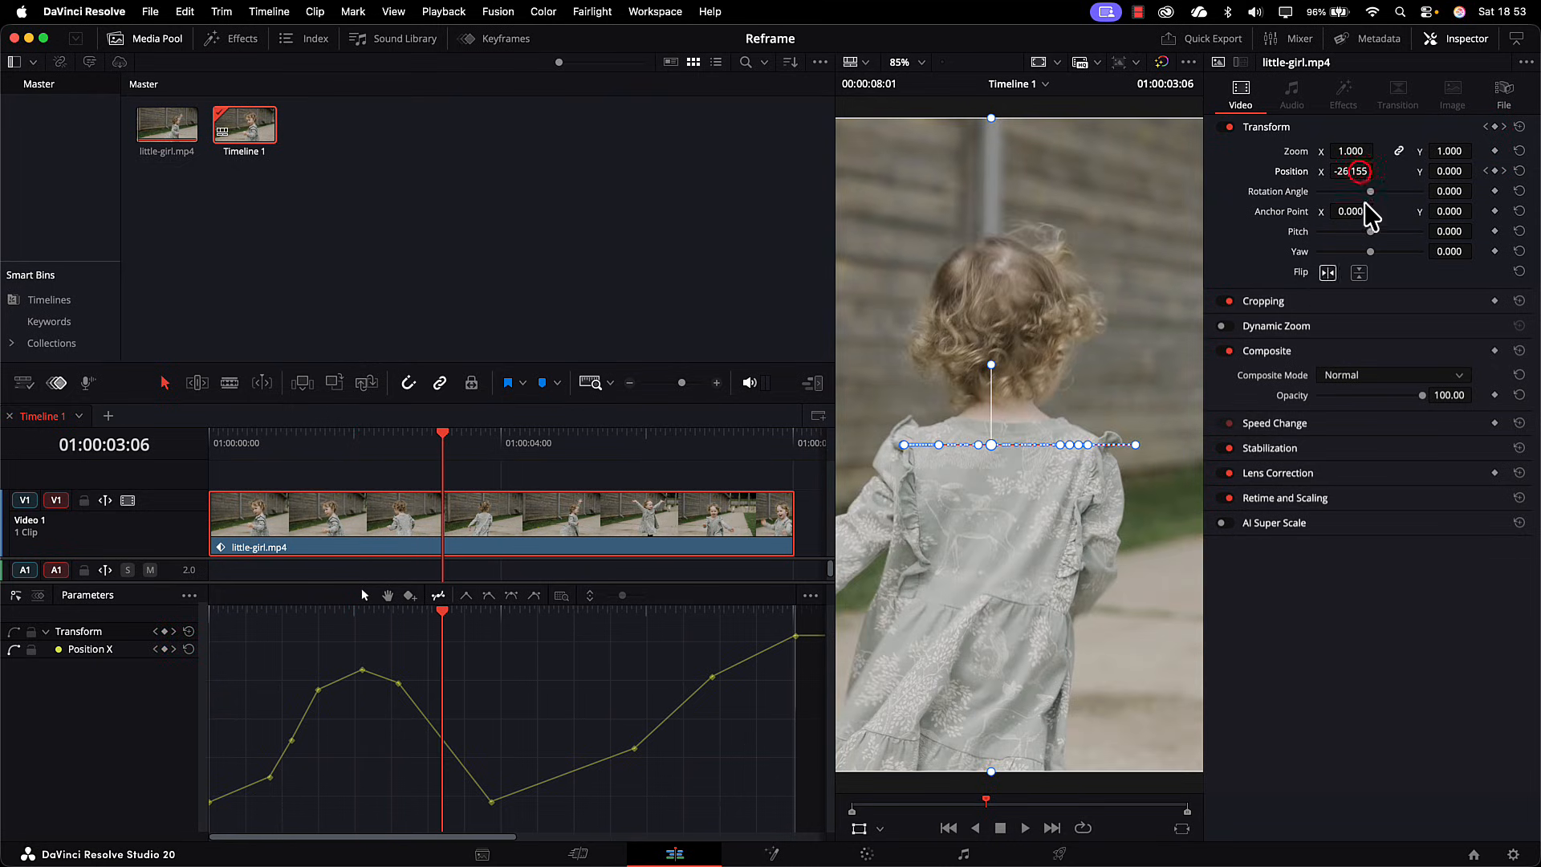
pyautogui.moveTo(1354, 172); pyautogui.dragTo(1378, 171)
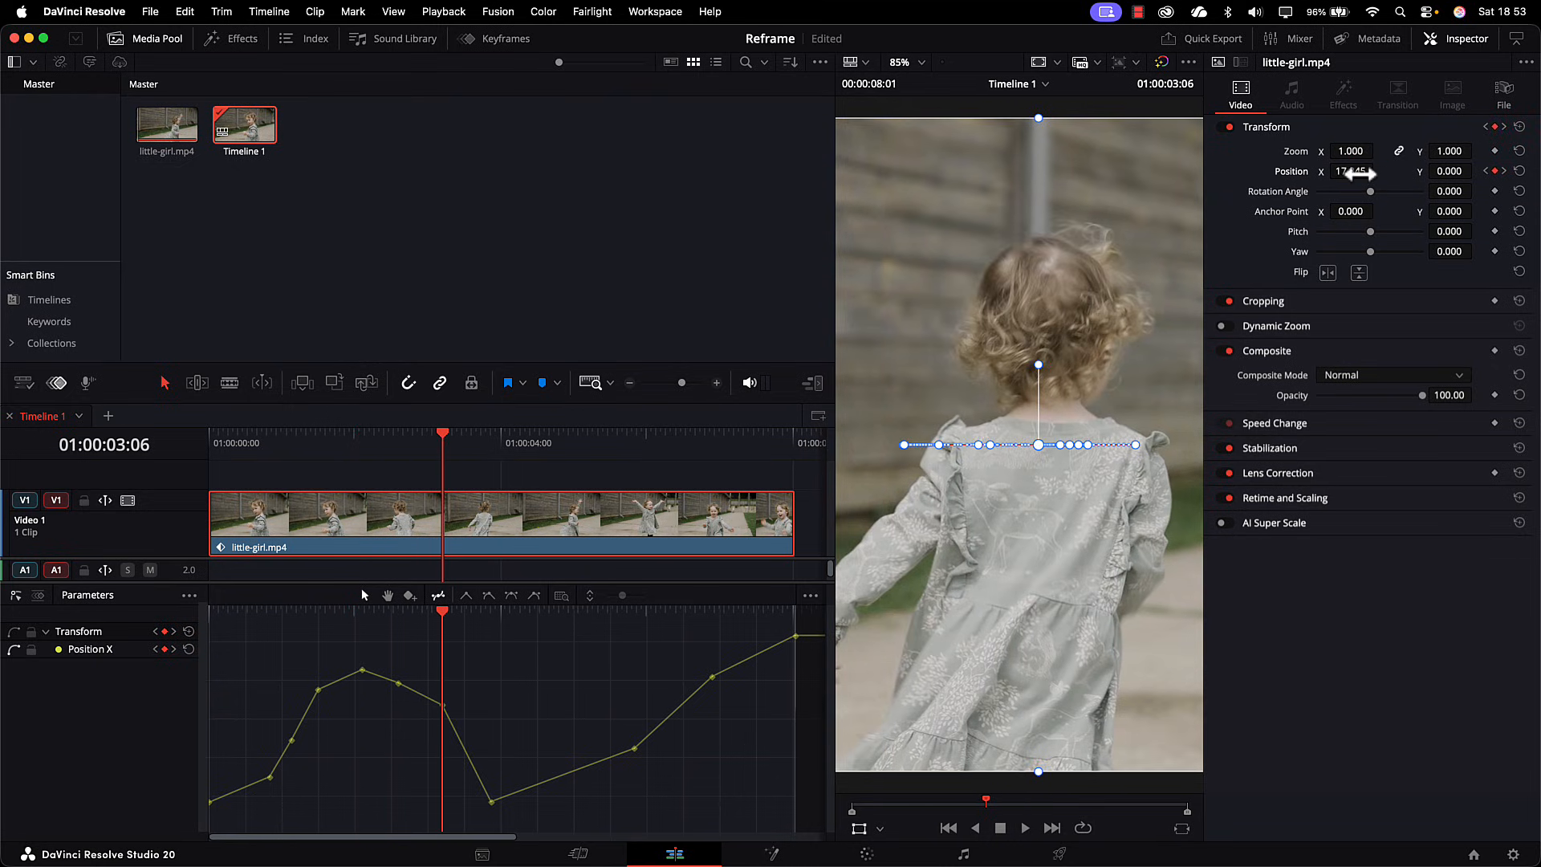
pyautogui.moveTo(446, 438); pyautogui.dragTo(464, 440)
pyautogui.moveTo(1355, 170); pyautogui.dragTo(1324, 170)
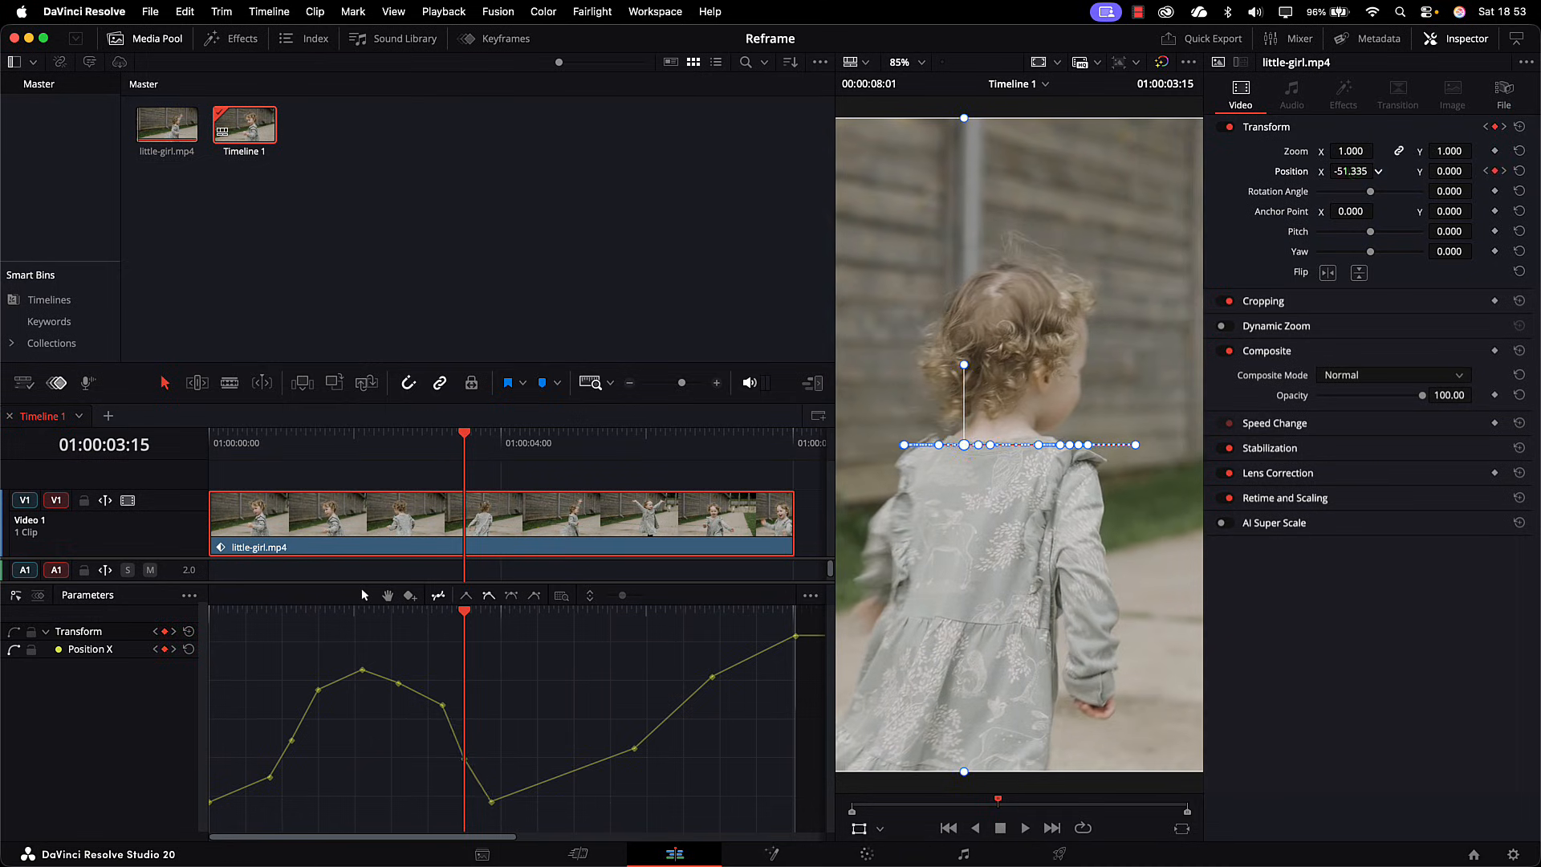
# Step: Add Position X keyframes through the clip's second half, including 01:00:05:13, and set the existing keyframe at 01:00:06:27 to 101
pyautogui.click(559, 434)
pyautogui.moveTo(559, 434); pyautogui.dragTo(605, 435)
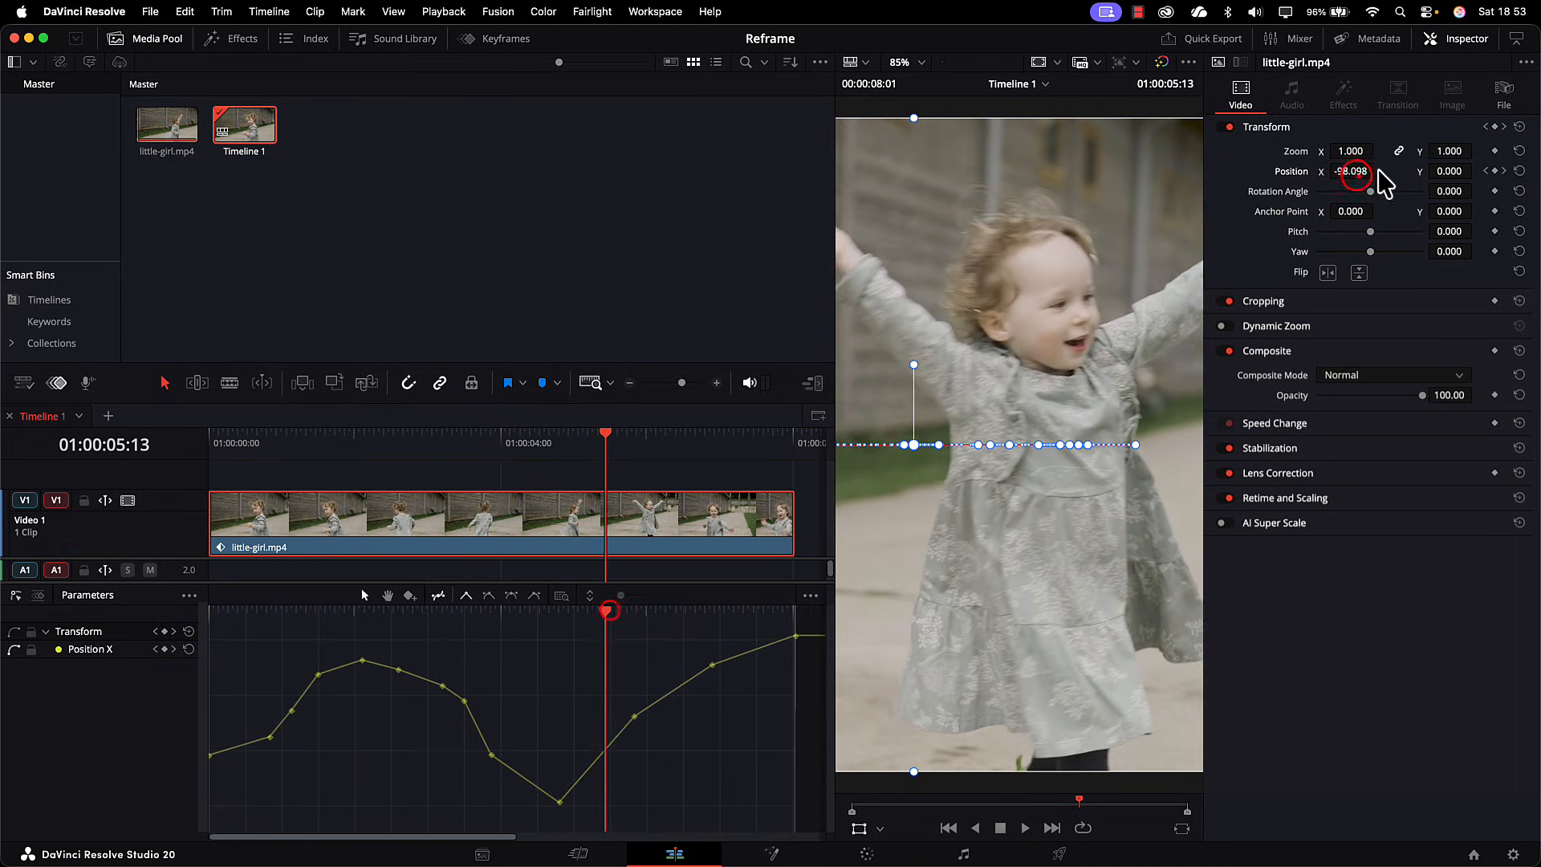
pyautogui.moveTo(1351, 172); pyautogui.dragTo(1345, 172)
pyautogui.moveTo(607, 609); pyautogui.dragTo(679, 616)
pyautogui.moveTo(1348, 171); pyautogui.dragTo(1357, 172)
pyautogui.moveTo(678, 434); pyautogui.dragTo(747, 436)
pyautogui.moveTo(1344, 173); pyautogui.dragTo(1377, 171)
pyautogui.moveTo(746, 434); pyautogui.dragTo(711, 434)
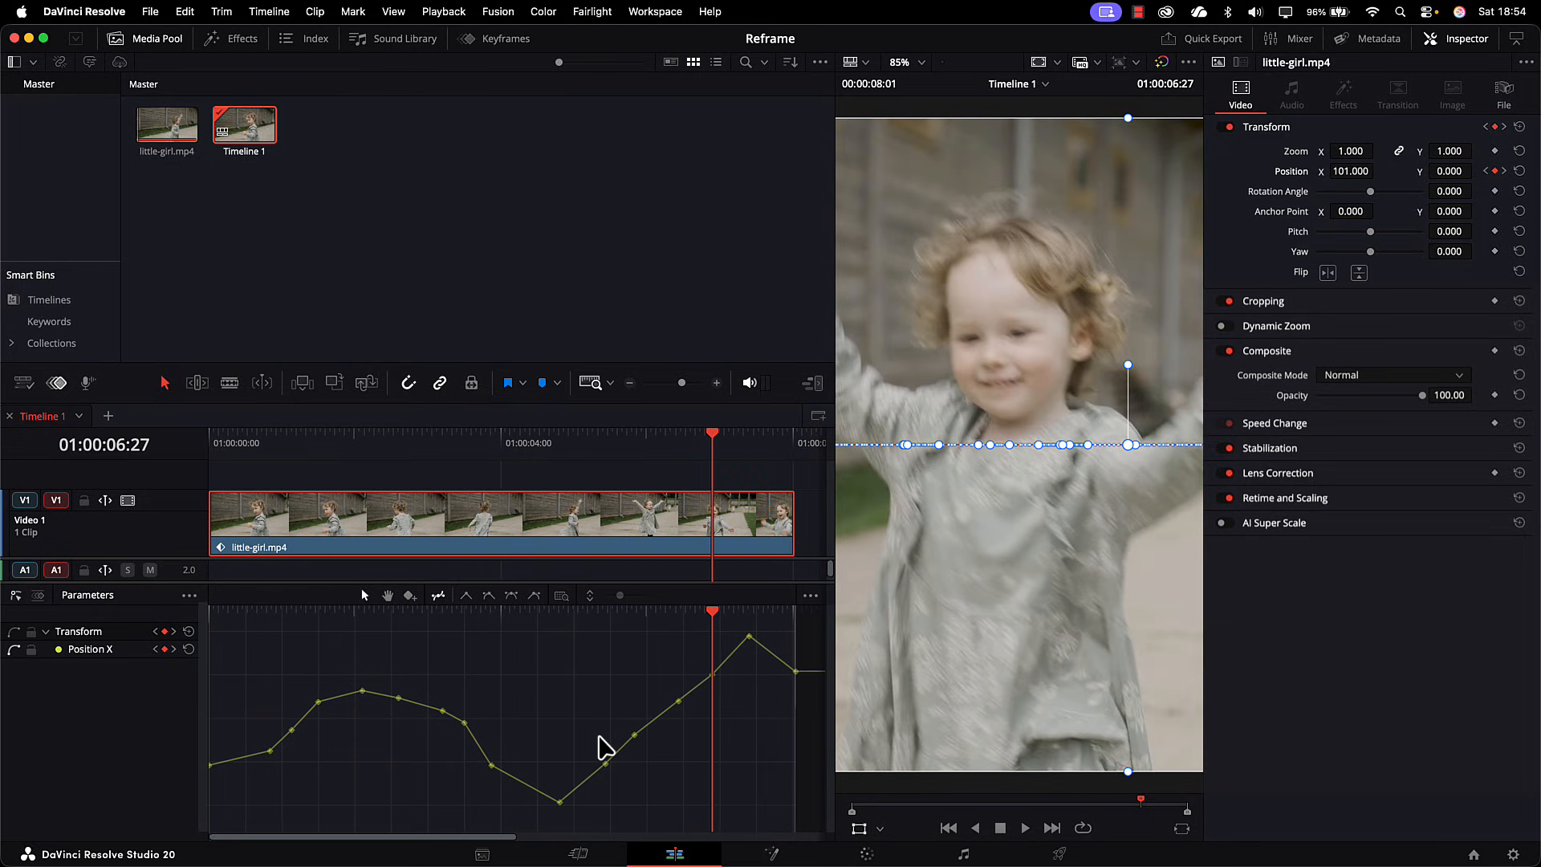
# Step: Delete the Position X keyframe just before the playhead and undo the deletion
pyautogui.click(678, 700)
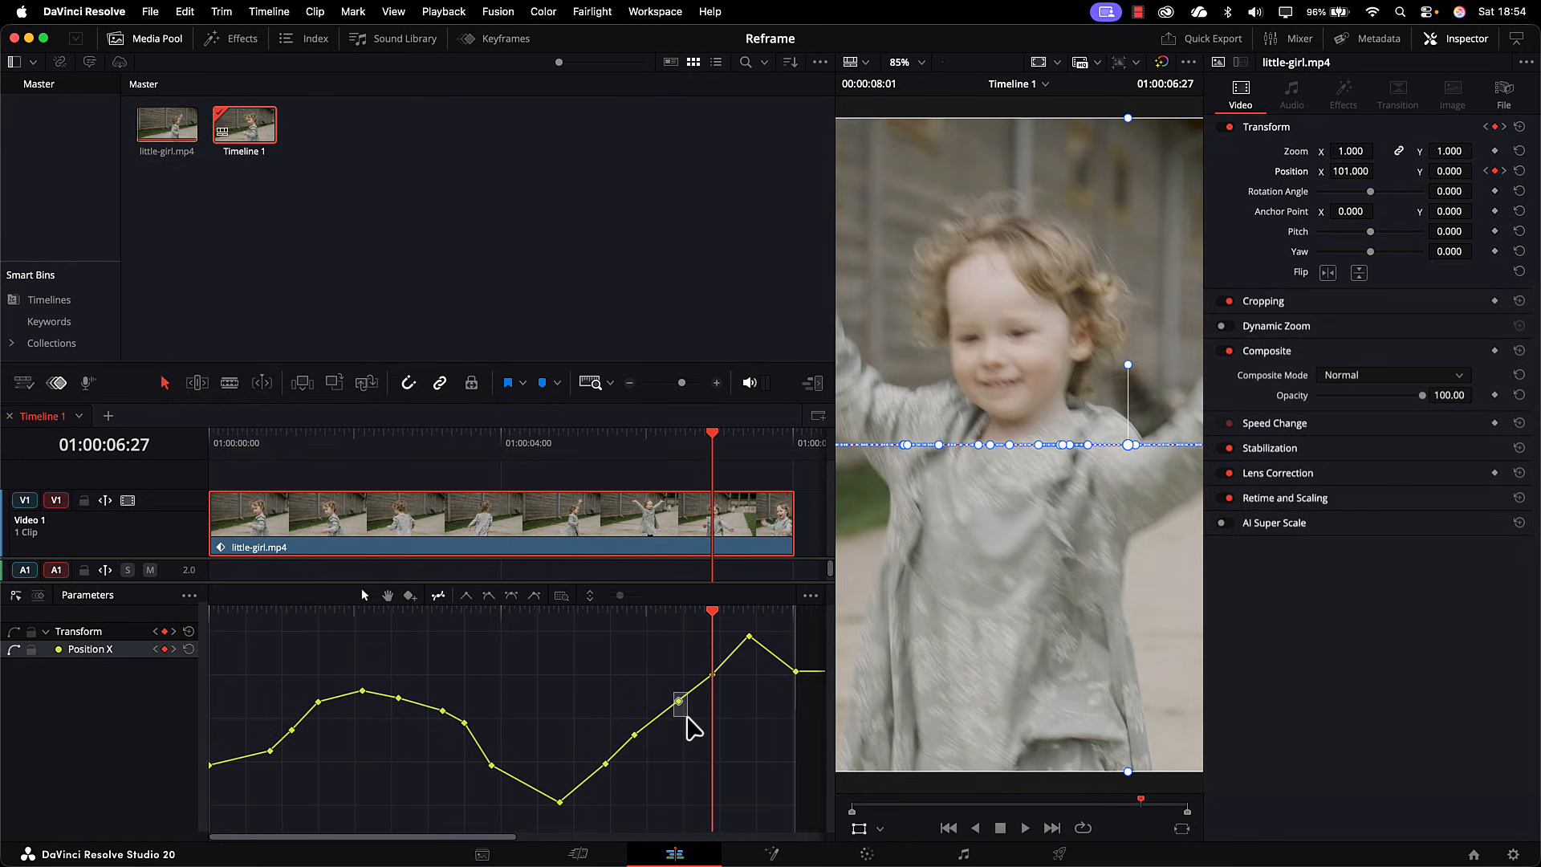
pyautogui.press('Delete')
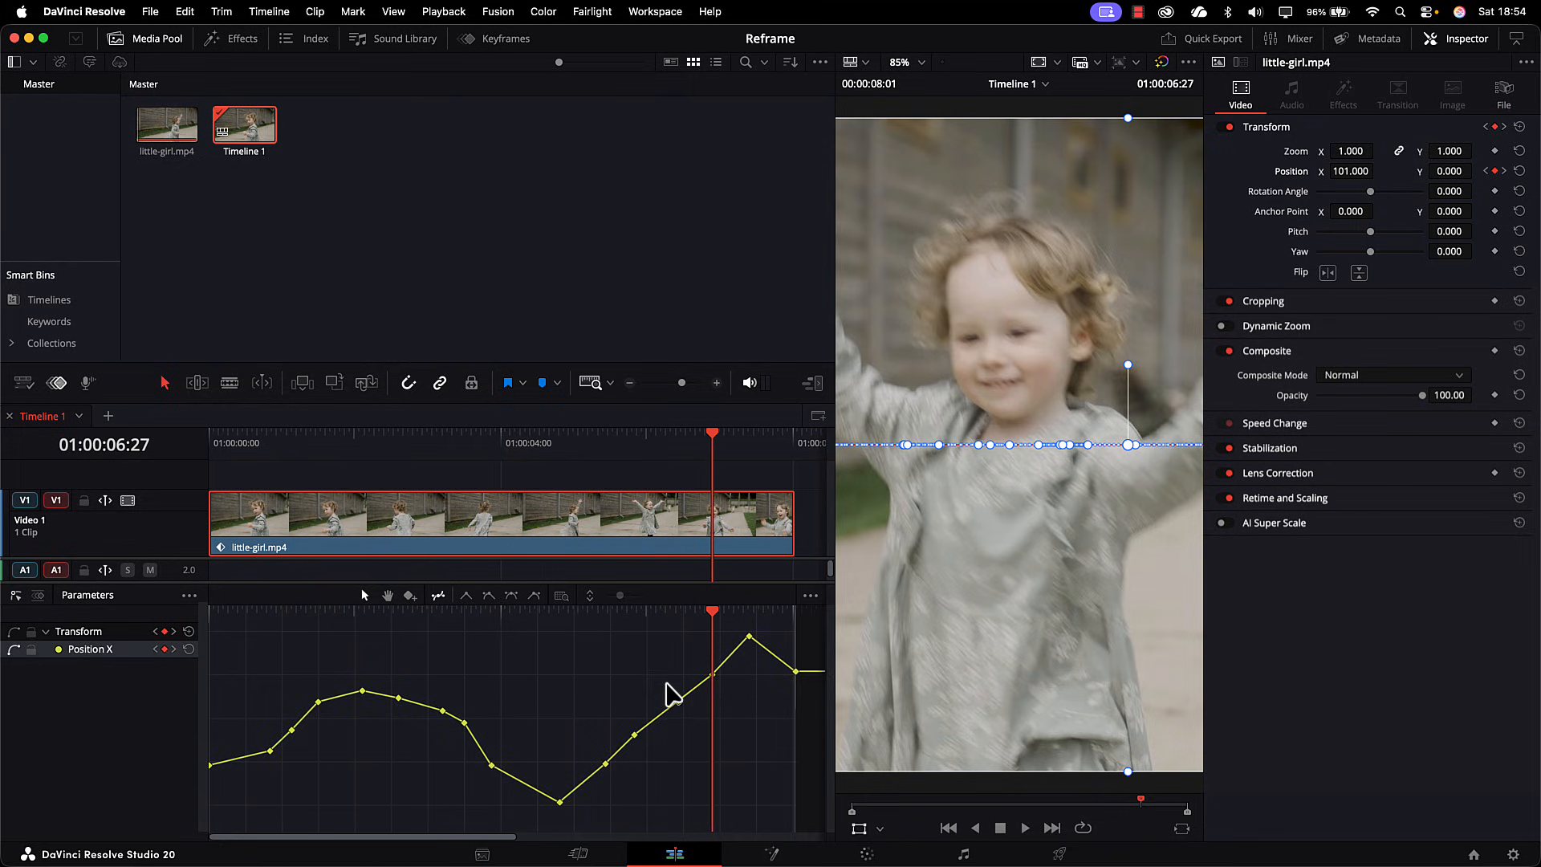
pyautogui.hotkey('ctrl', 'z')
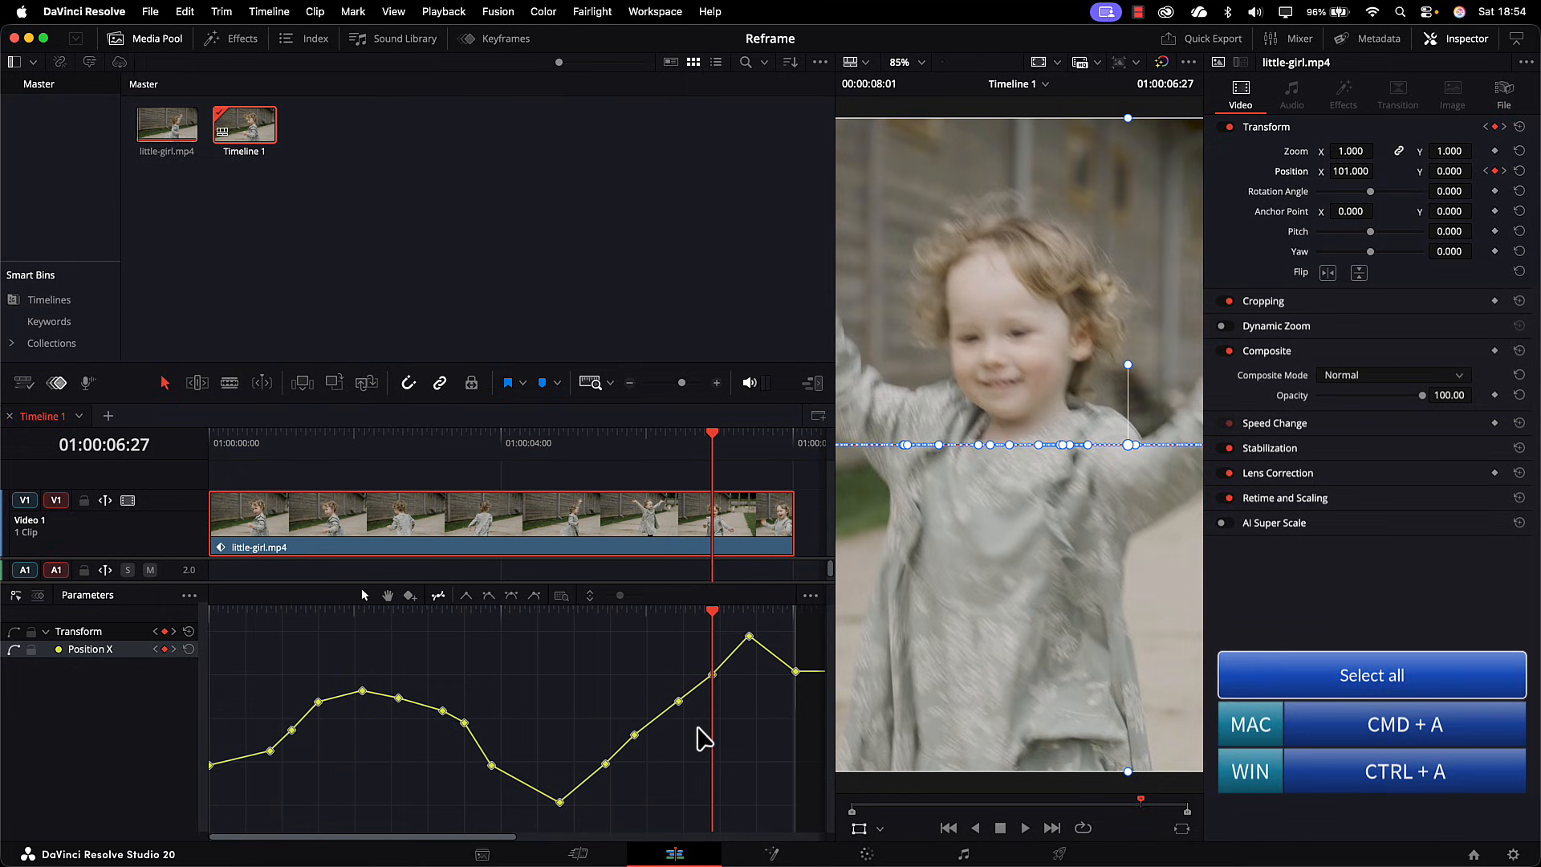
# Step: Apply Ease In And Out to all Position X keyframes and slightly raise those at 01:00:03:06 and 01:00:02:18
pyautogui.click(512, 595)
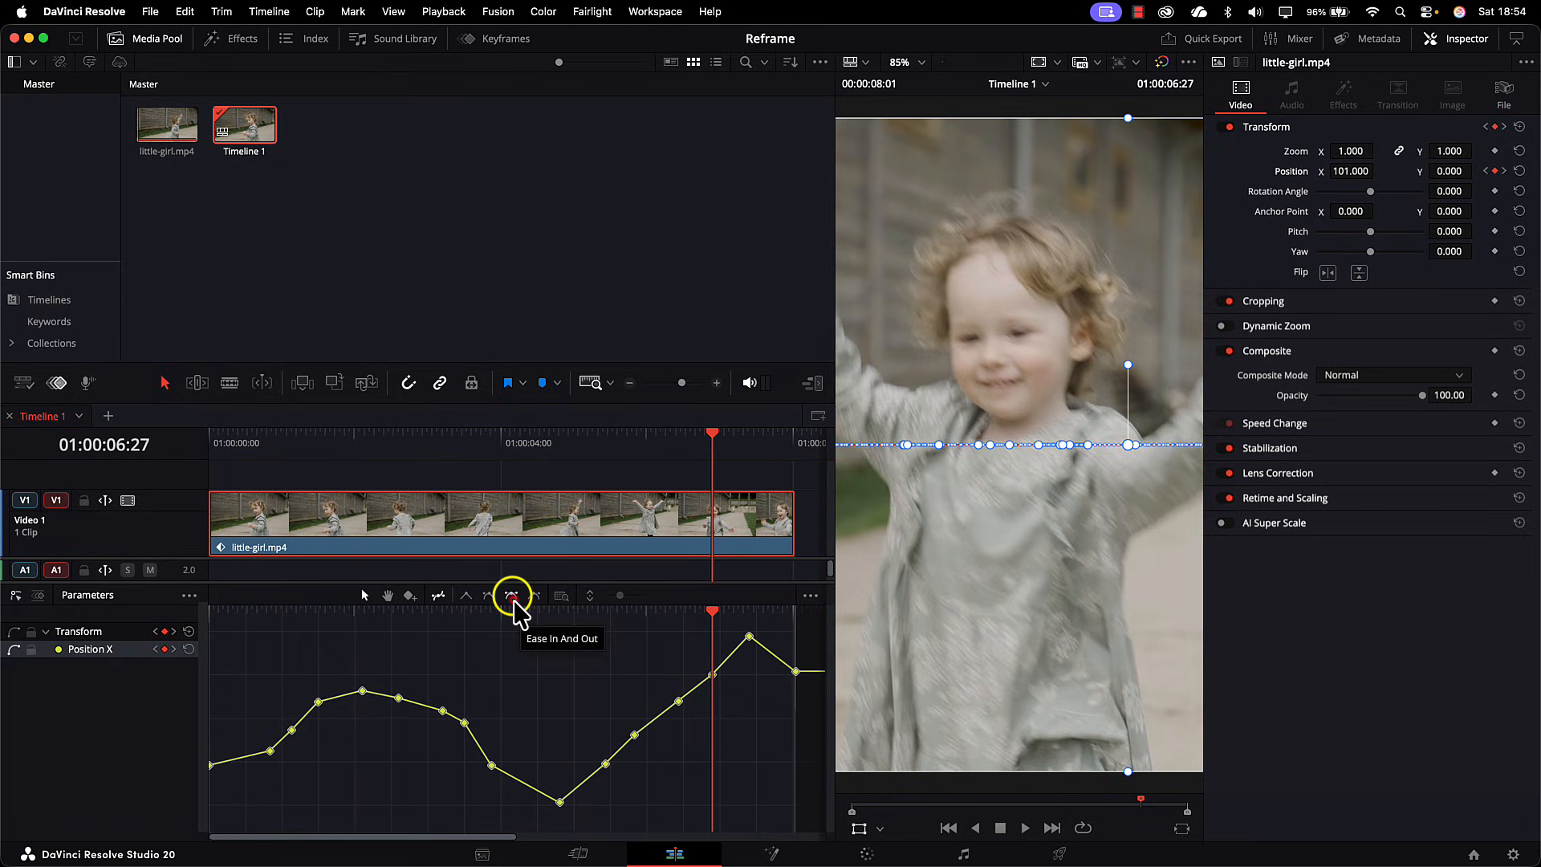
pyautogui.click(515, 603)
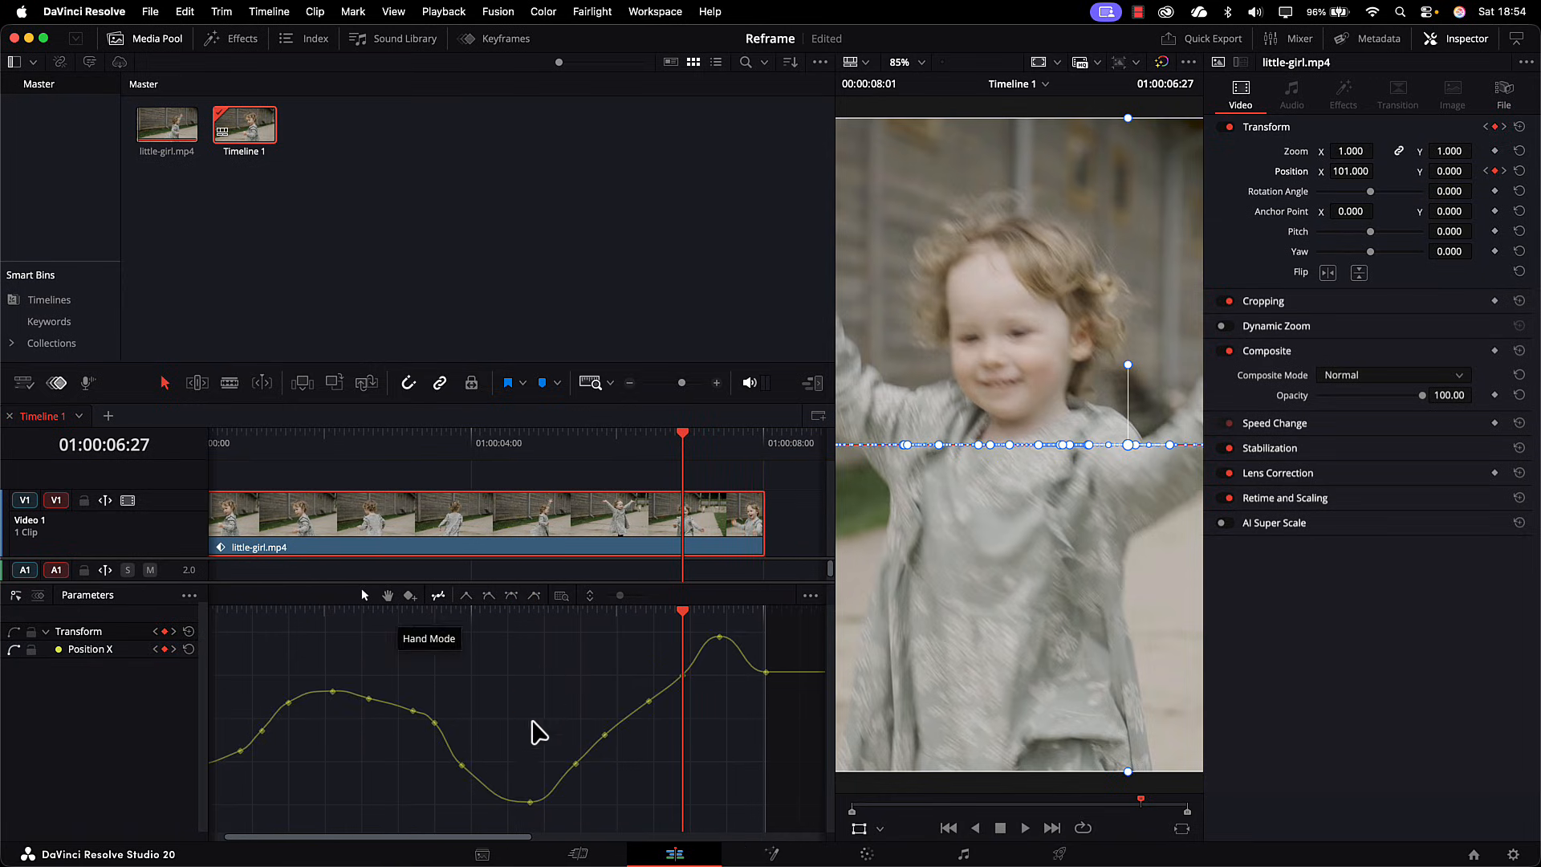
pyautogui.click(417, 711)
pyautogui.moveTo(427, 714); pyautogui.dragTo(365, 694)
pyautogui.click(368, 699)
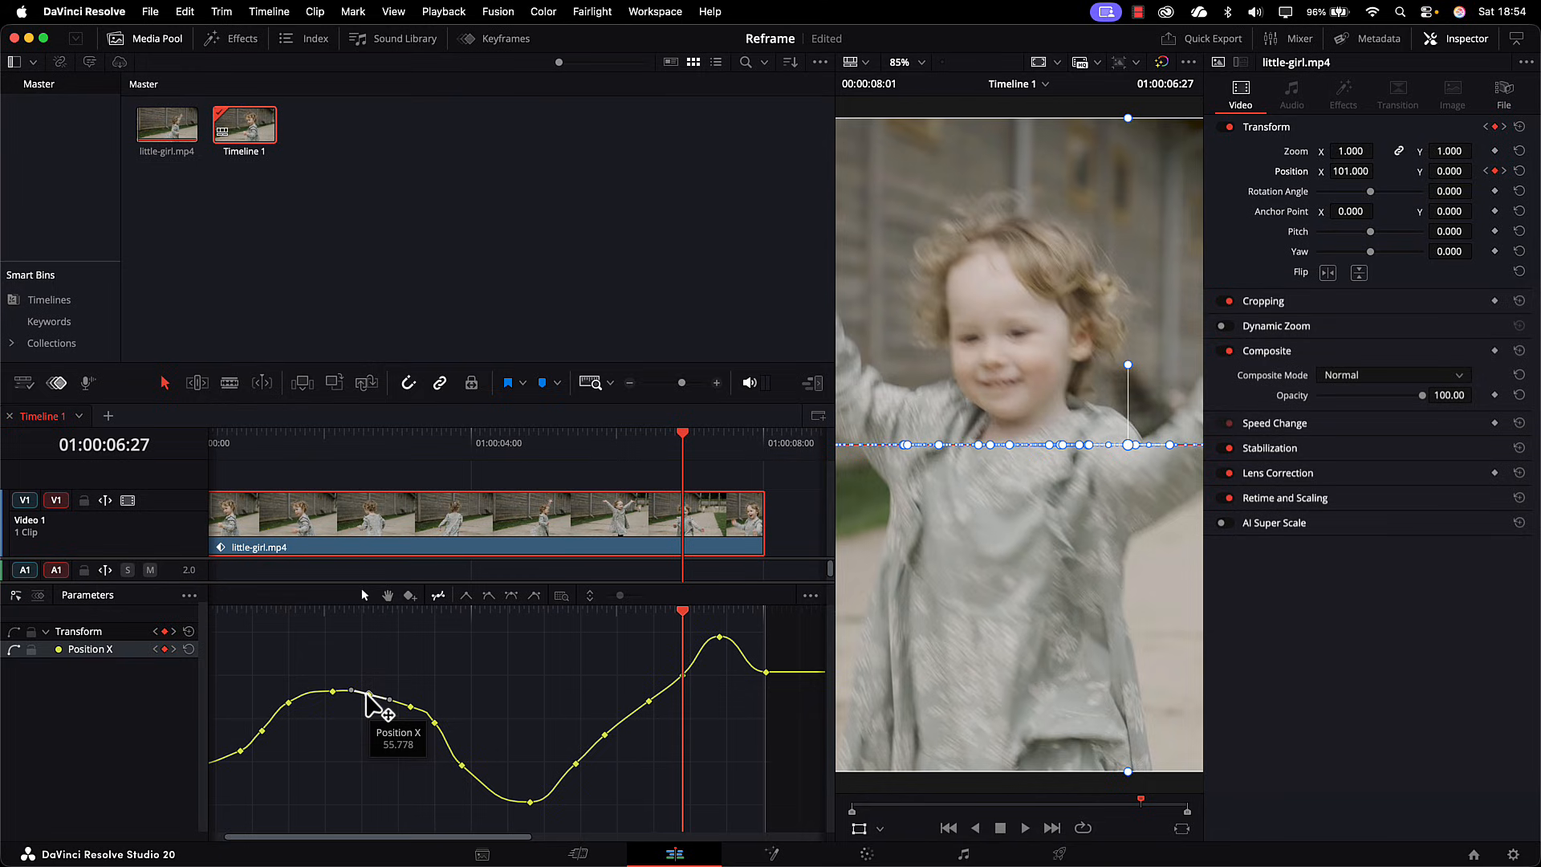
# Step: Smooth the curve by deleting the Position X keyframes at 01:00:03:15, 01:00:05:25, 01:00:06:27 and 01:00:01:04
pyautogui.click(433, 724)
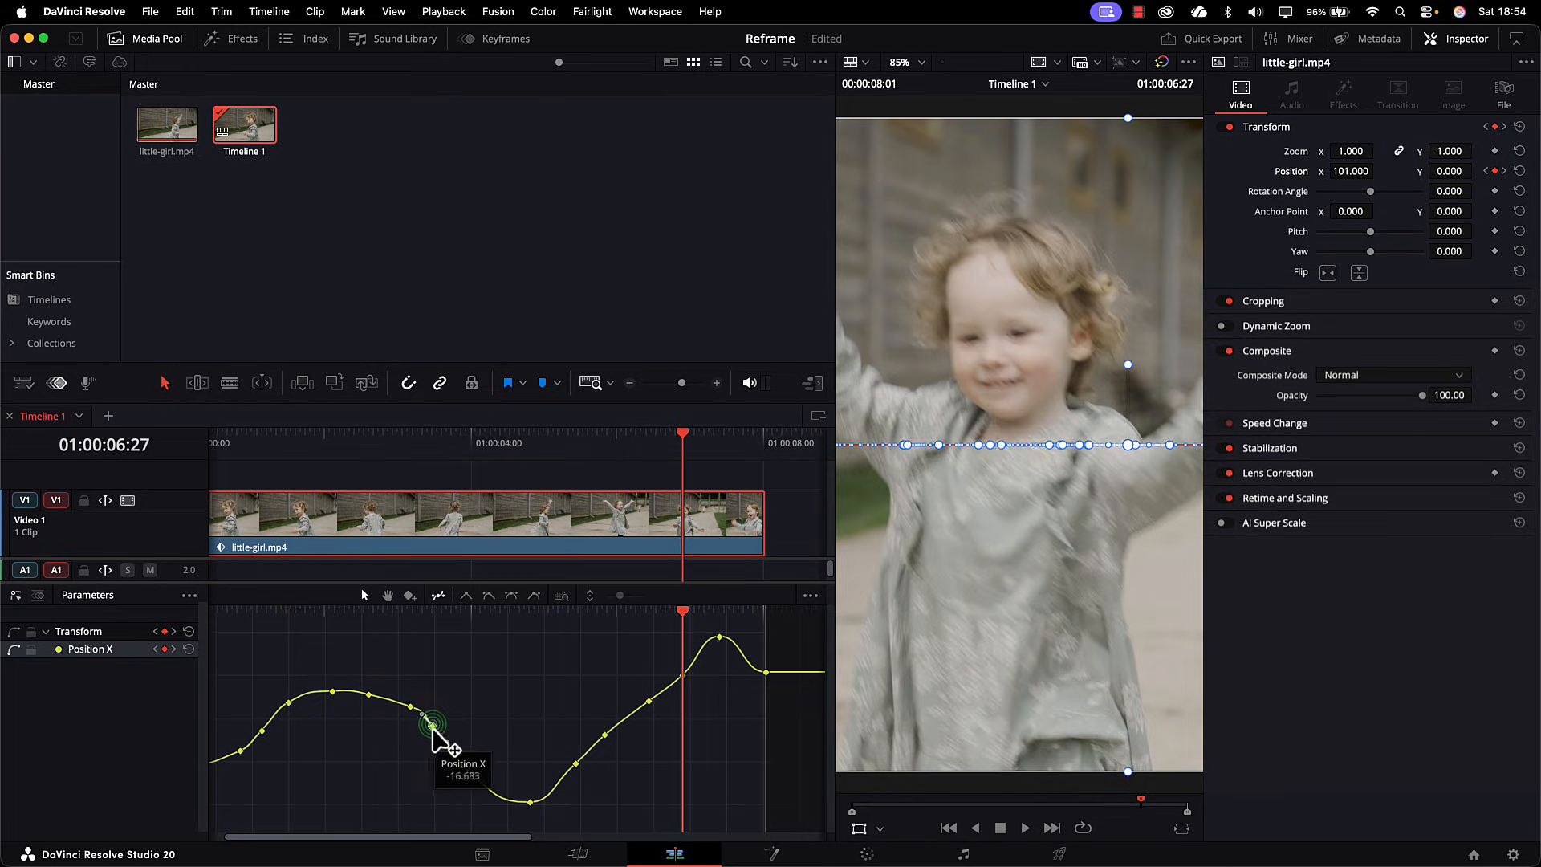
pyautogui.moveTo(434, 729); pyautogui.dragTo(434, 725)
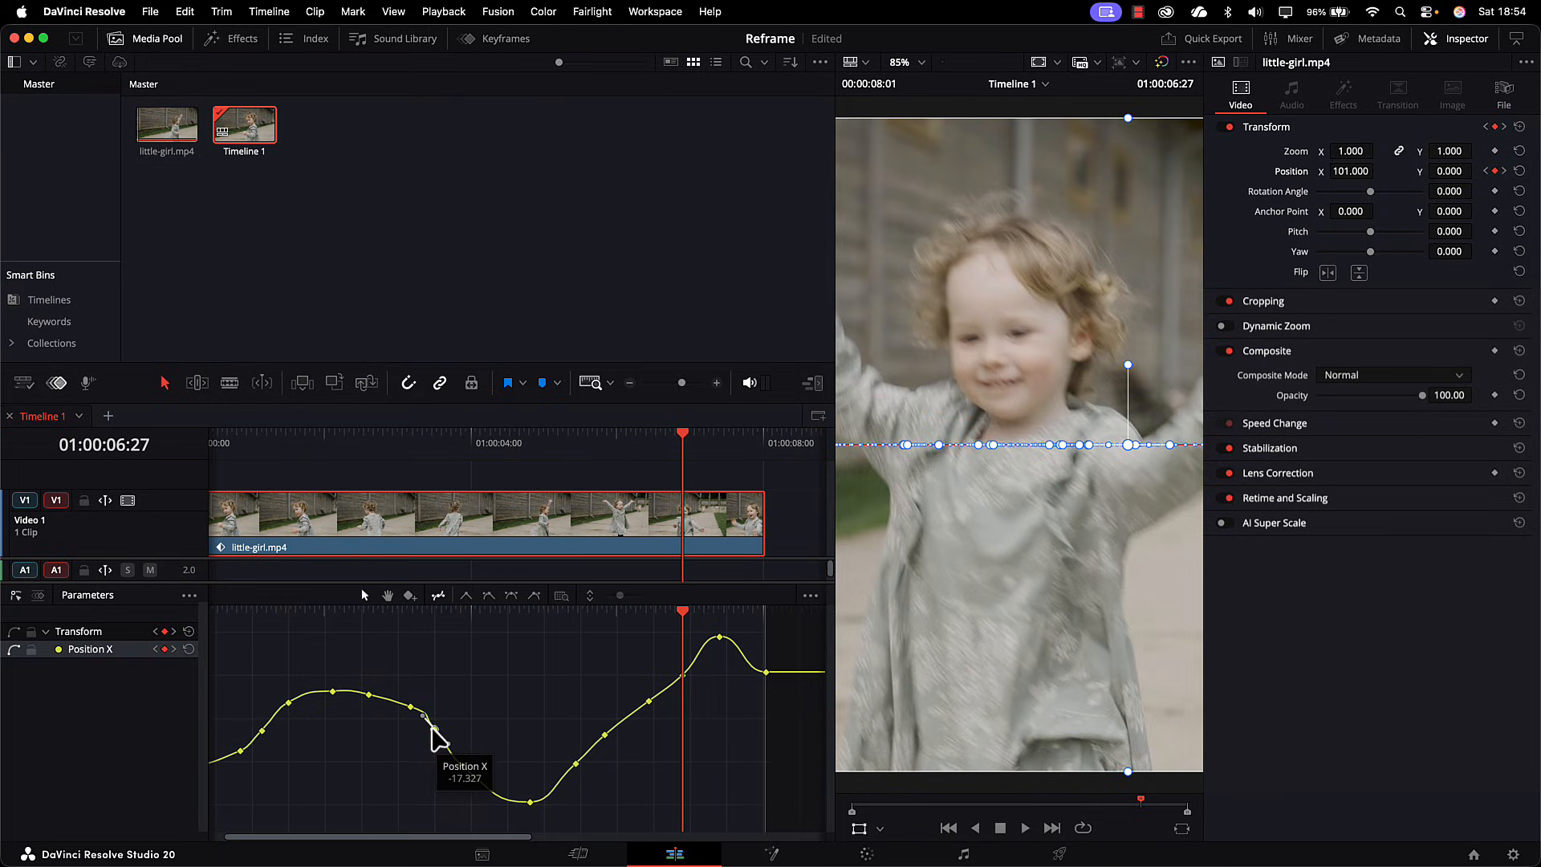
pyautogui.press('Delete')
pyautogui.click(604, 735)
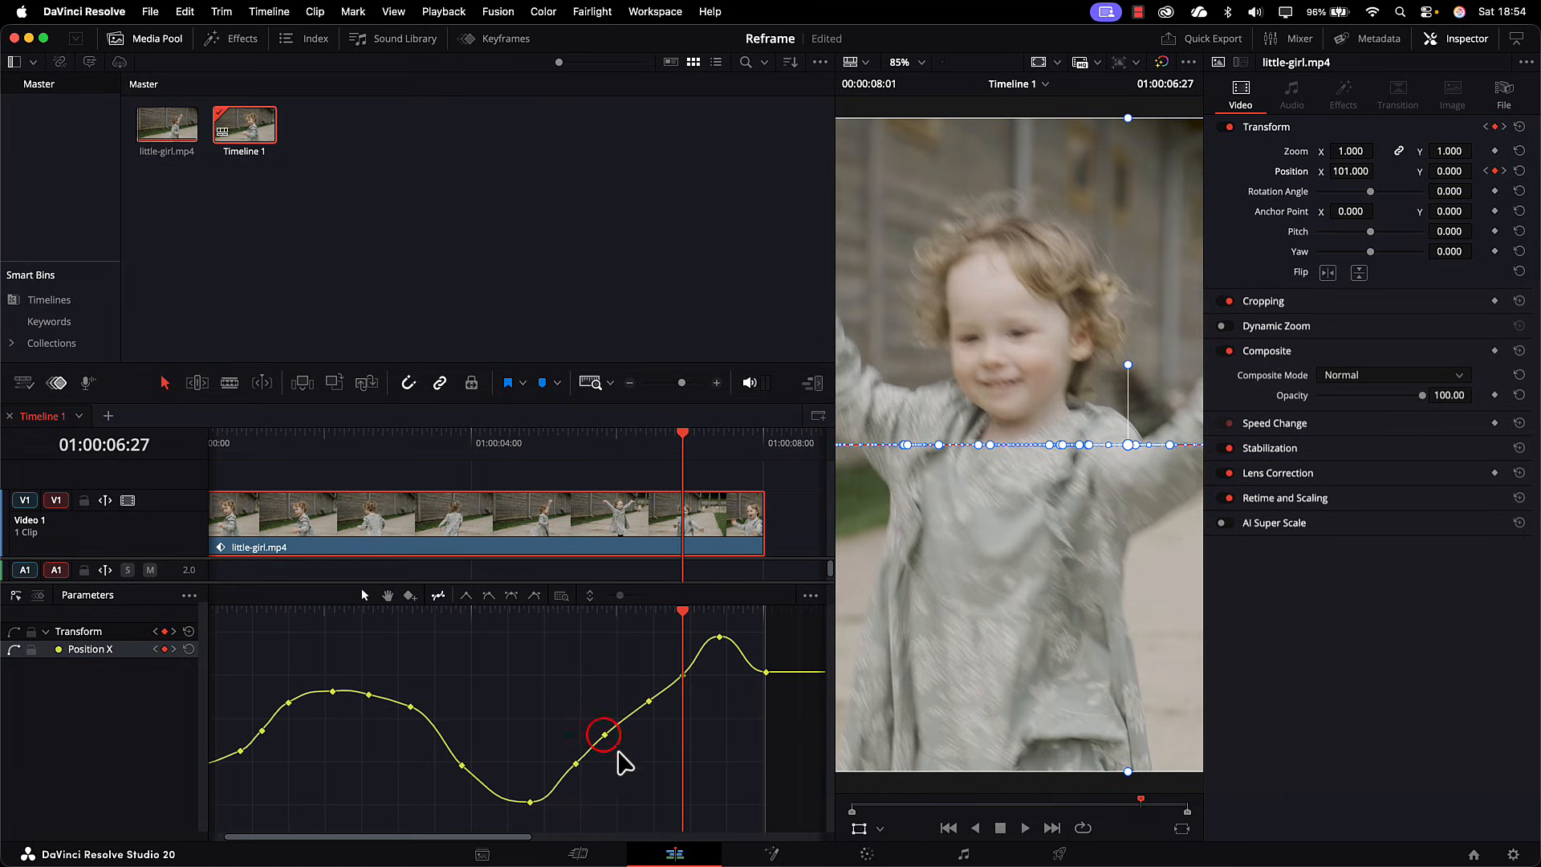
pyautogui.press('Delete')
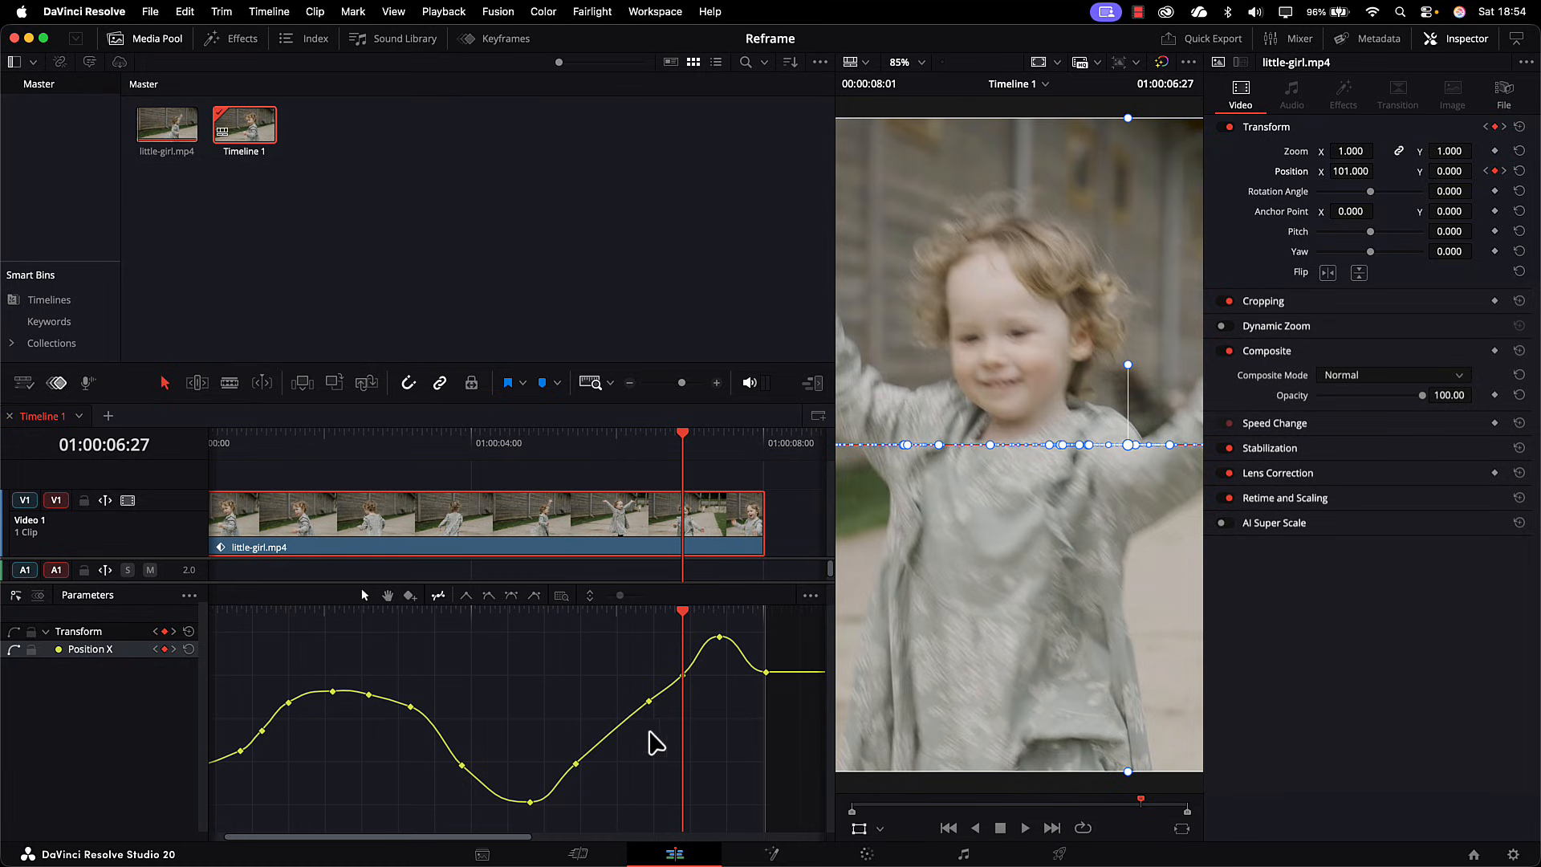
pyautogui.click(681, 675)
pyautogui.press('Delete')
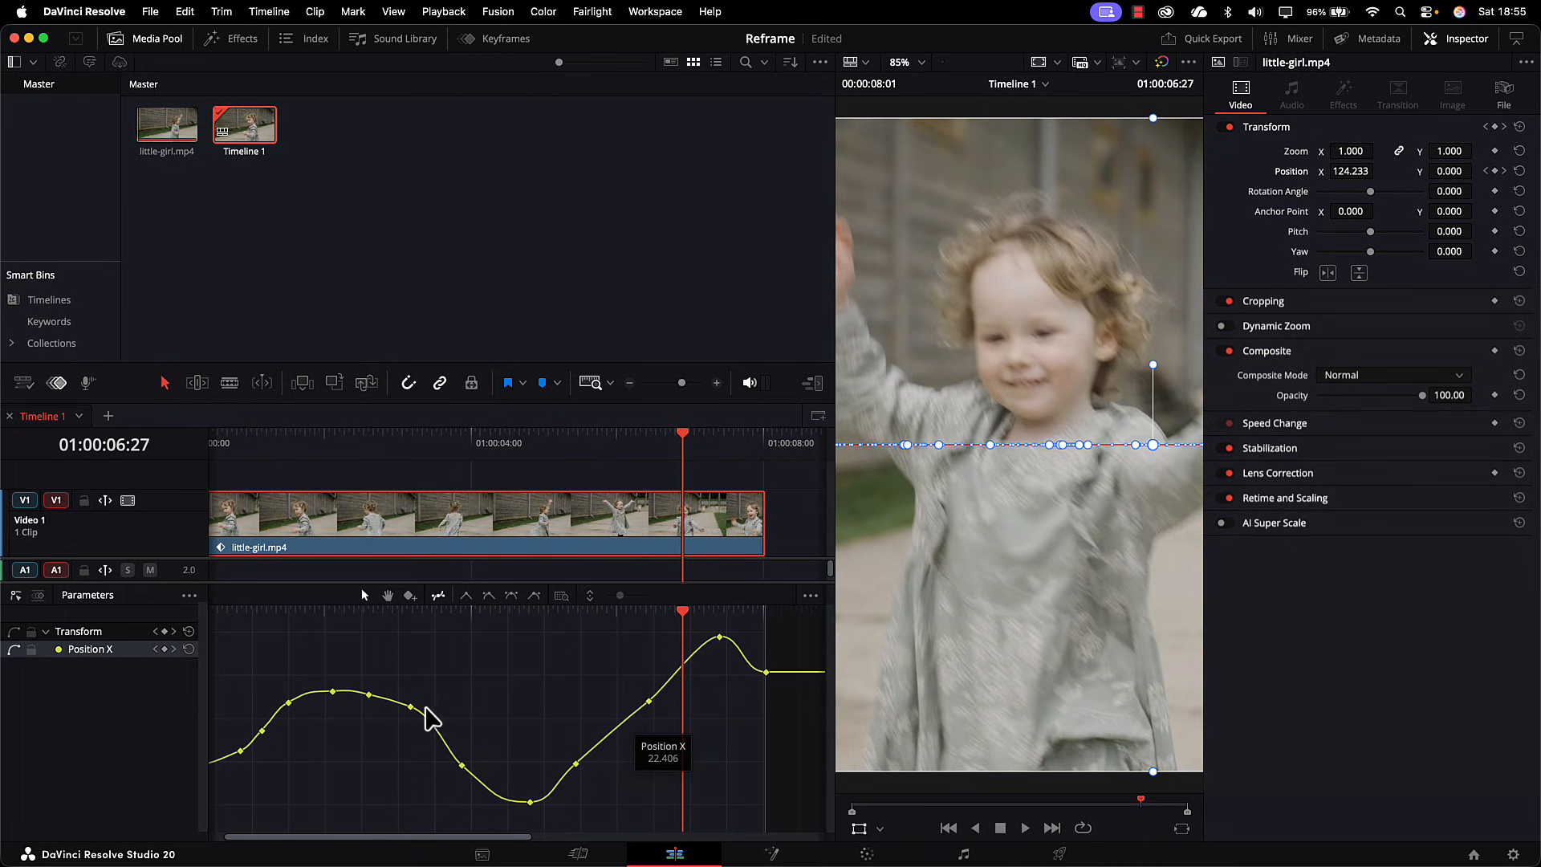
pyautogui.click(262, 730)
pyautogui.click(262, 730)
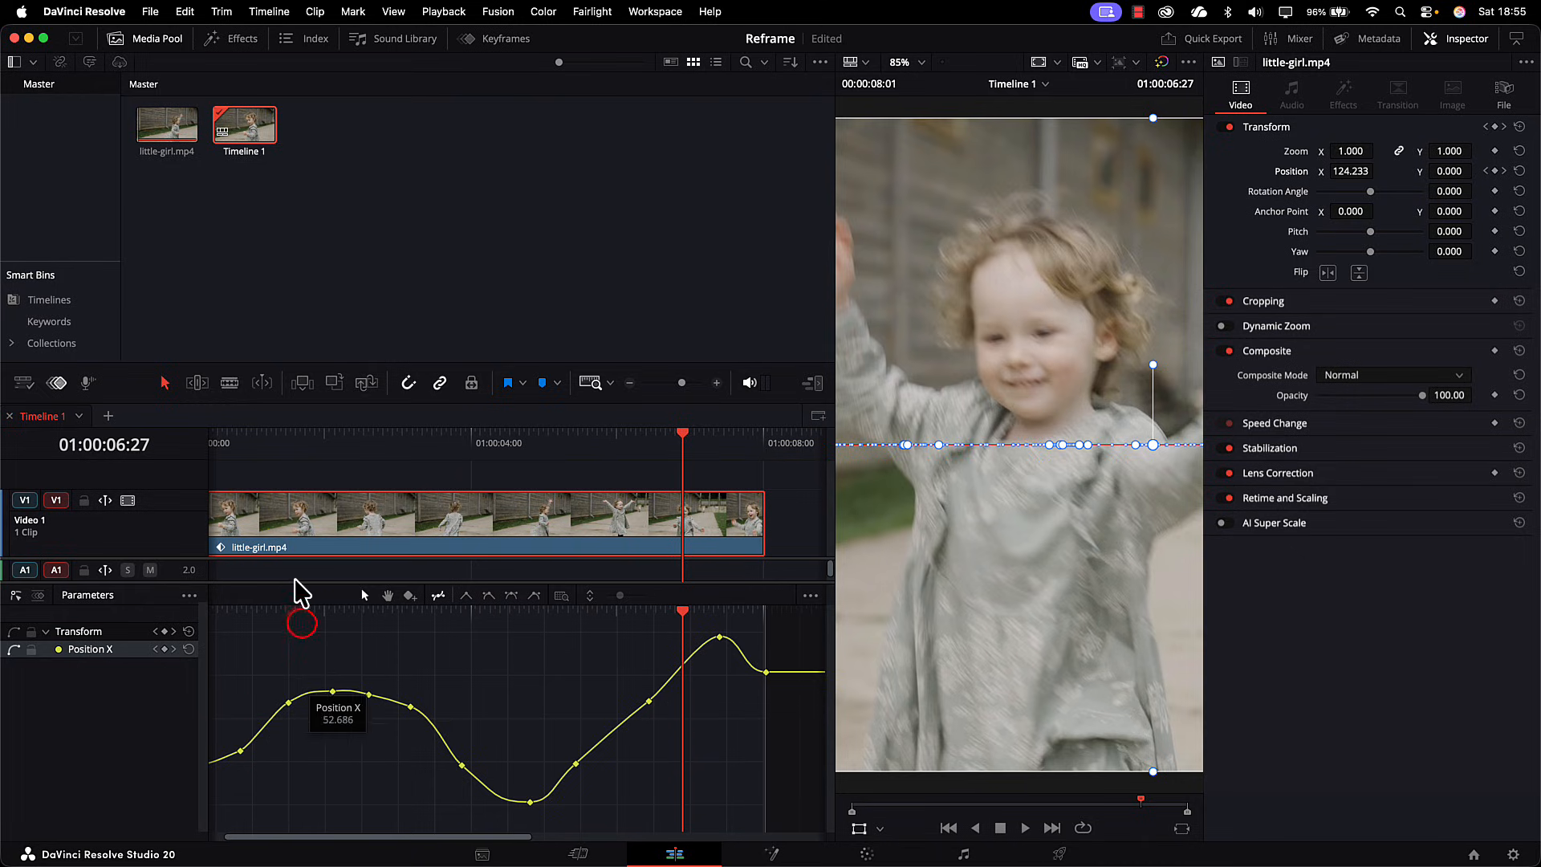
# Step: Adjust the curve handle of the keyframe at 01:00:00:25 and raise the keyframe at 01:00:02:03 to Position X 76.215
pyautogui.moveTo(301, 622); pyautogui.dragTo(153, 660)
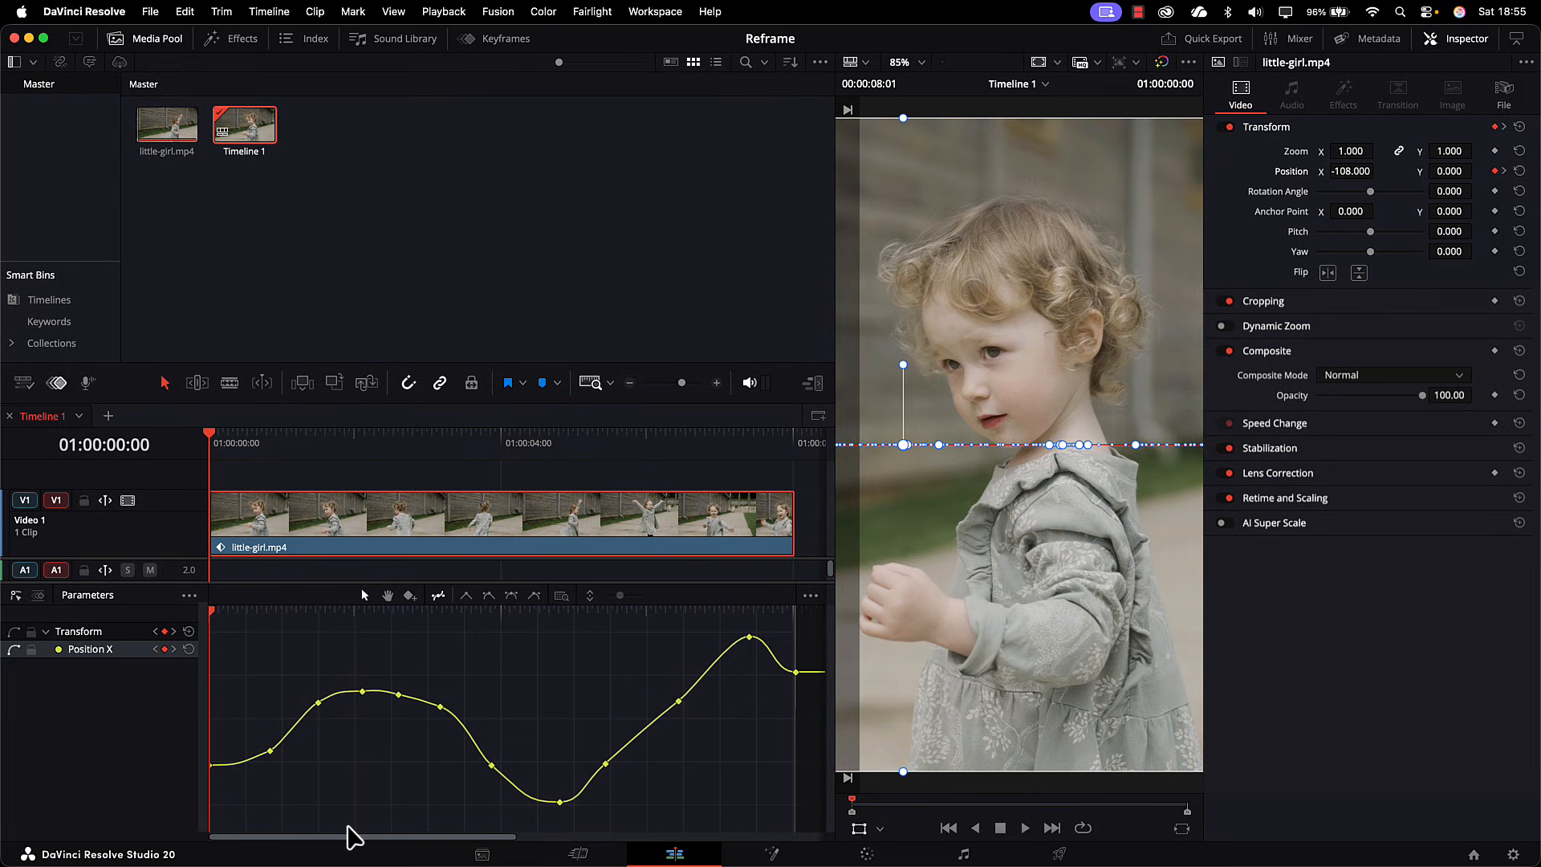
pyautogui.click(268, 750)
pyautogui.click(269, 751)
pyautogui.moveTo(294, 743); pyautogui.dragTo(289, 742)
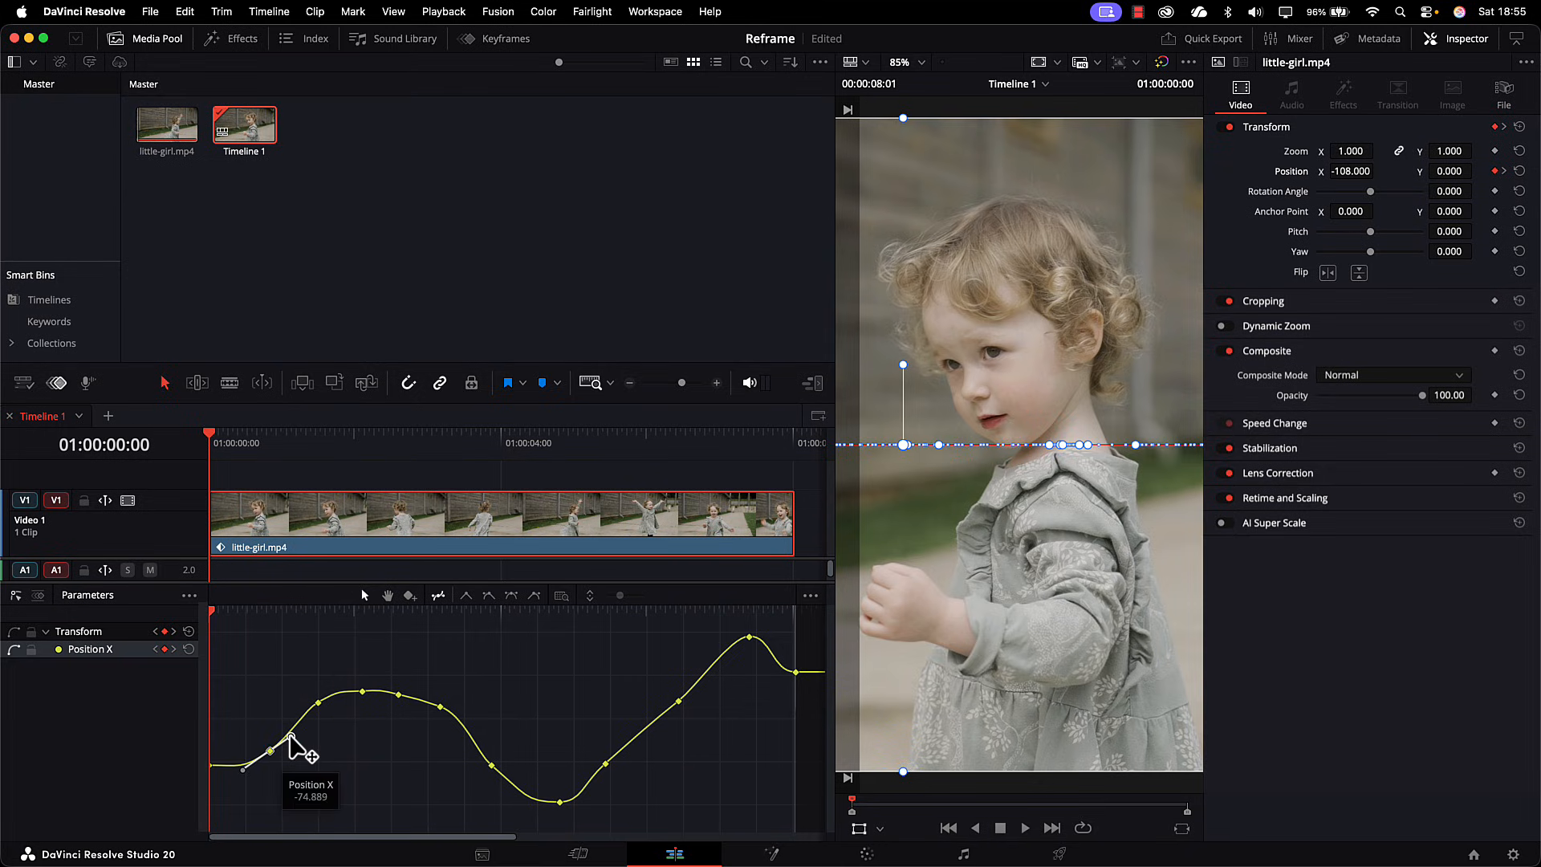
pyautogui.click(363, 691)
pyautogui.moveTo(363, 691); pyautogui.dragTo(363, 687)
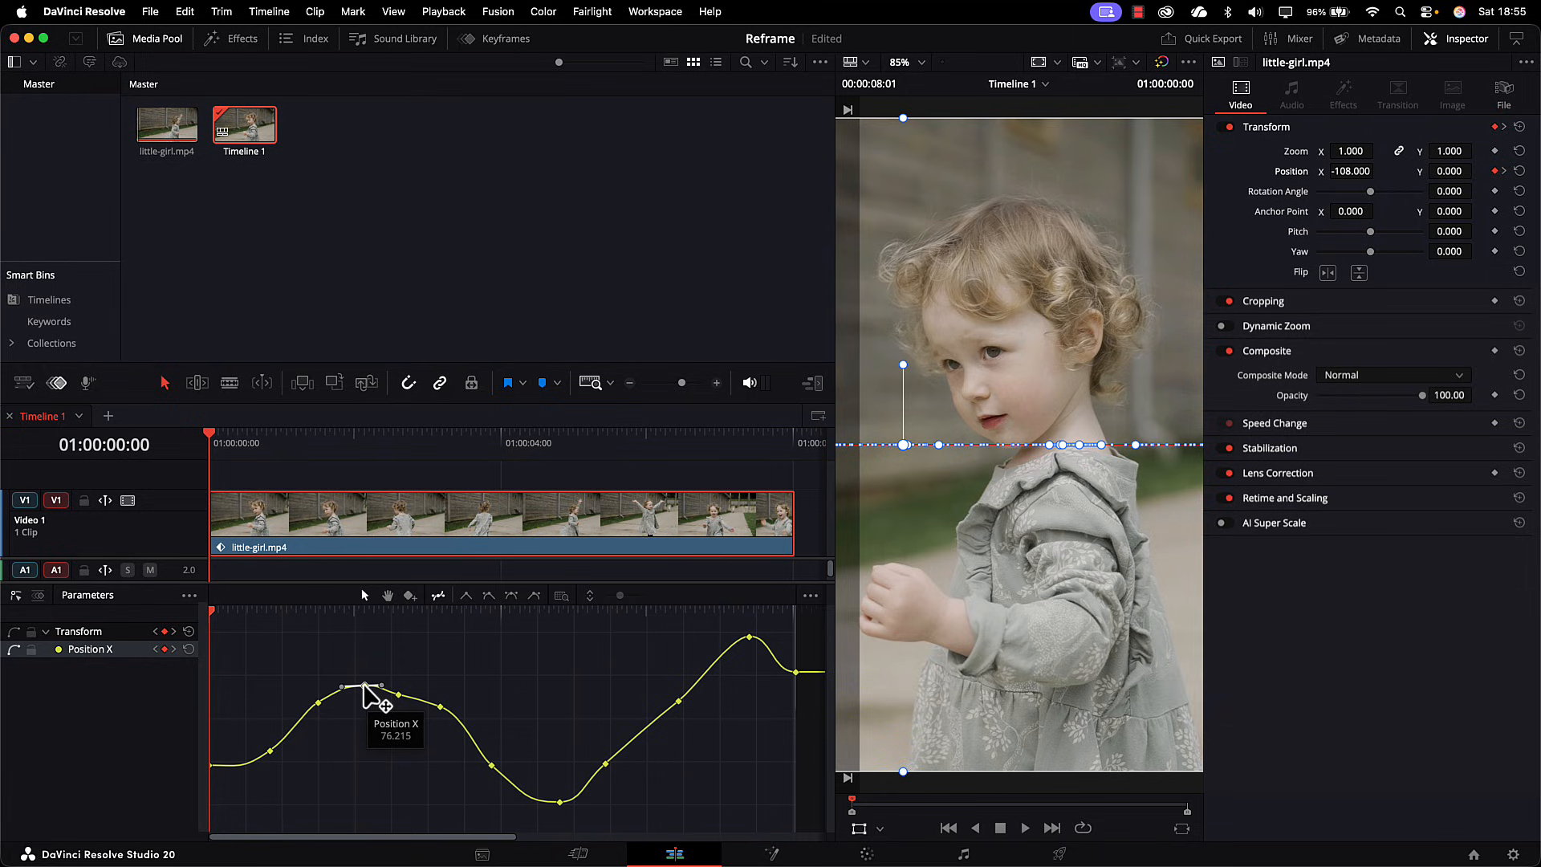
# Step: Delete the Position X keyframe just after the curve's first peak and move the peak keyframe slightly later and higher
pyautogui.click(397, 696)
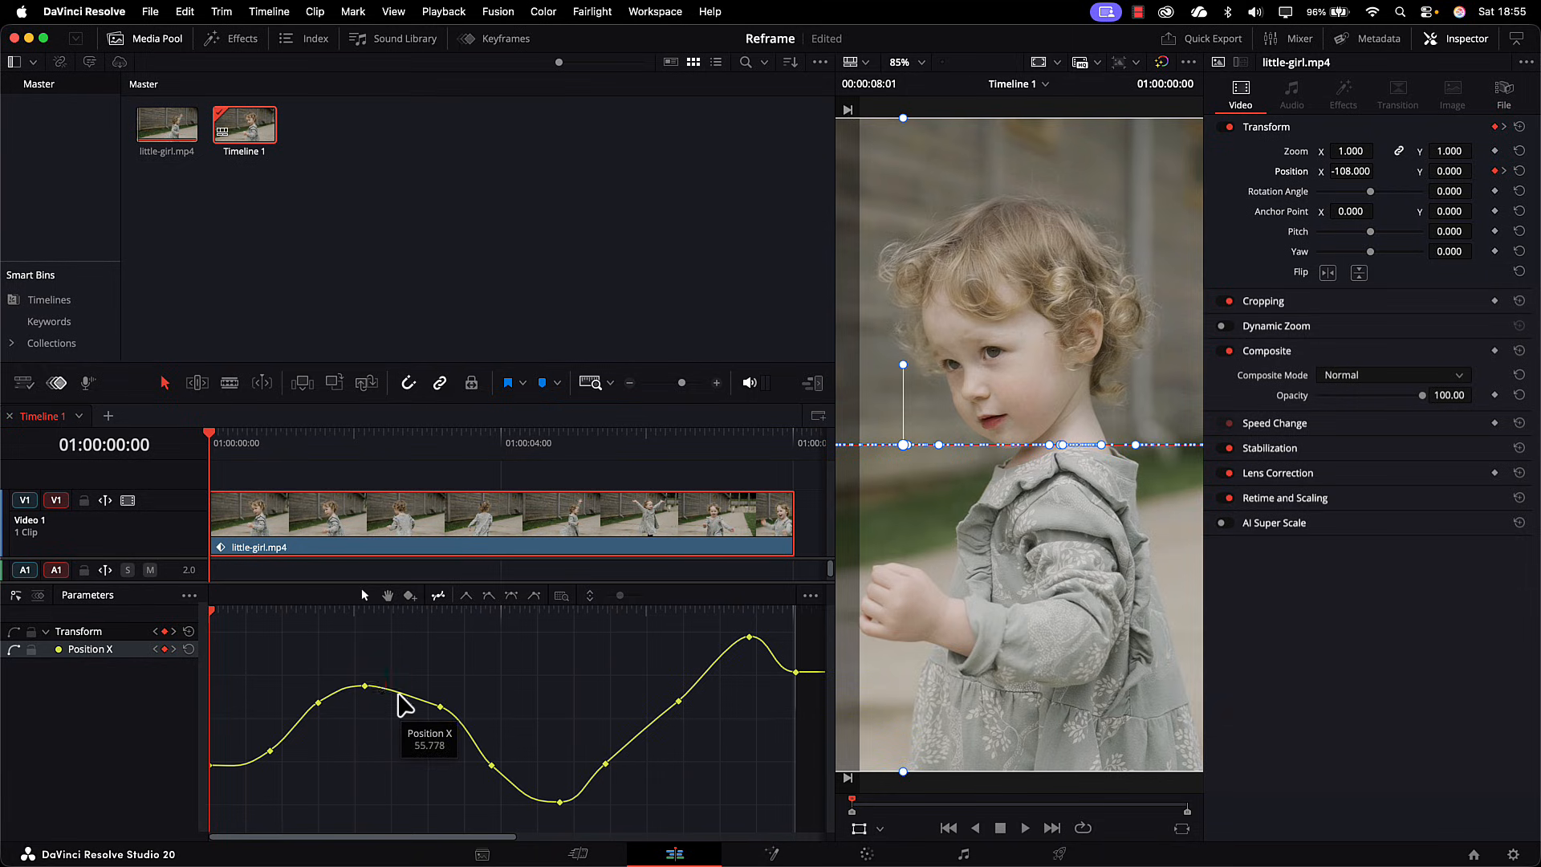
pyautogui.moveTo(362, 688)
pyautogui.mouseDown()
pyautogui.moveTo(372, 698)
pyautogui.moveTo(377, 682)
pyautogui.mouseUp()
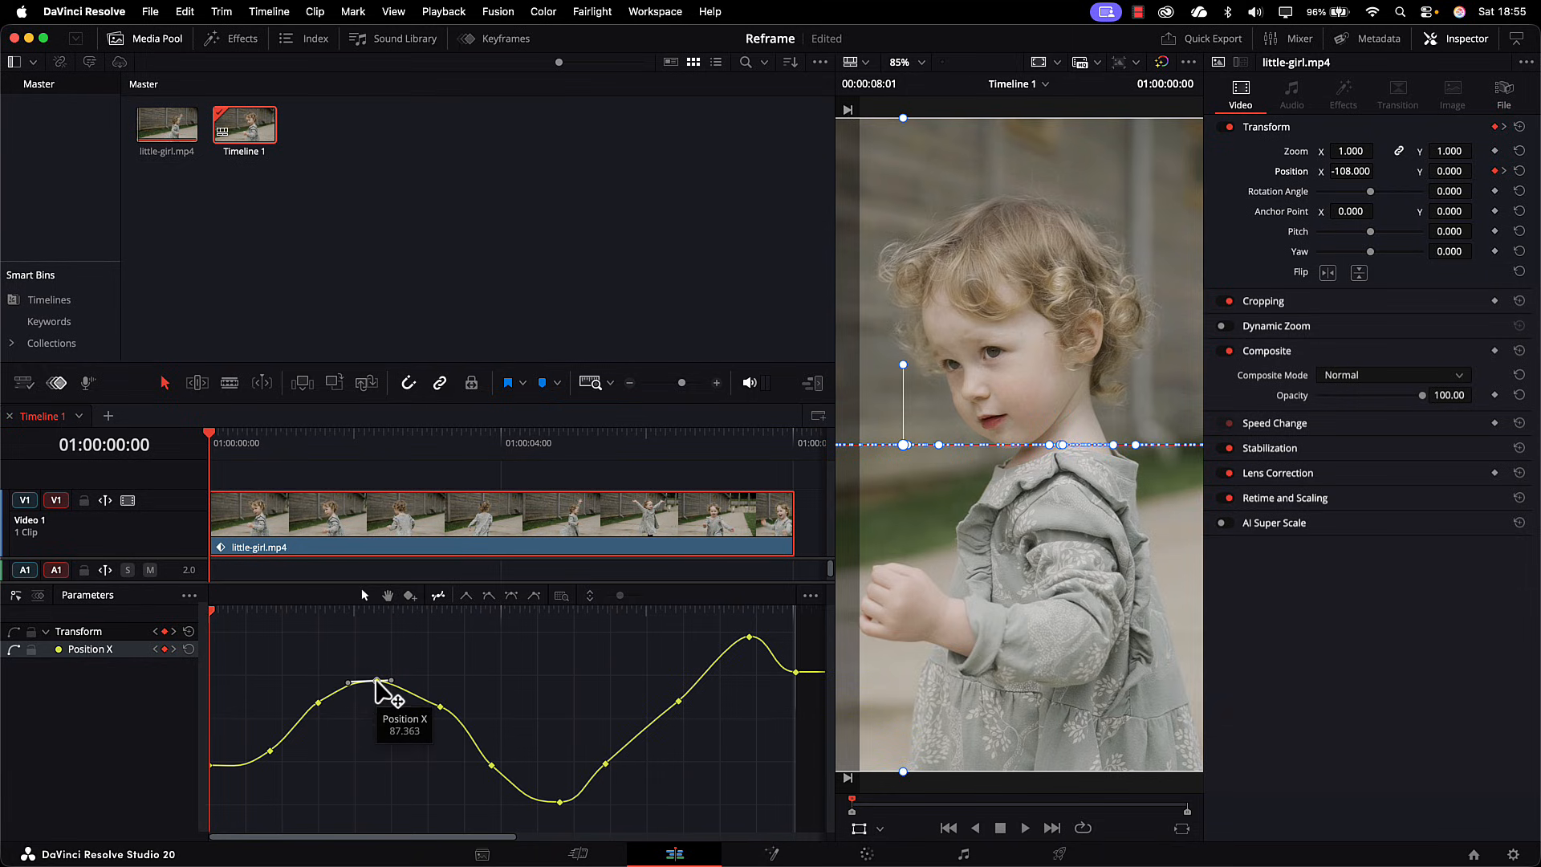
# Step: Lower the keyframe on the descent after the first peak to Position X 13.045 and steepen its curve handle to smooth the slope
pyautogui.click(442, 712)
pyautogui.click(442, 710)
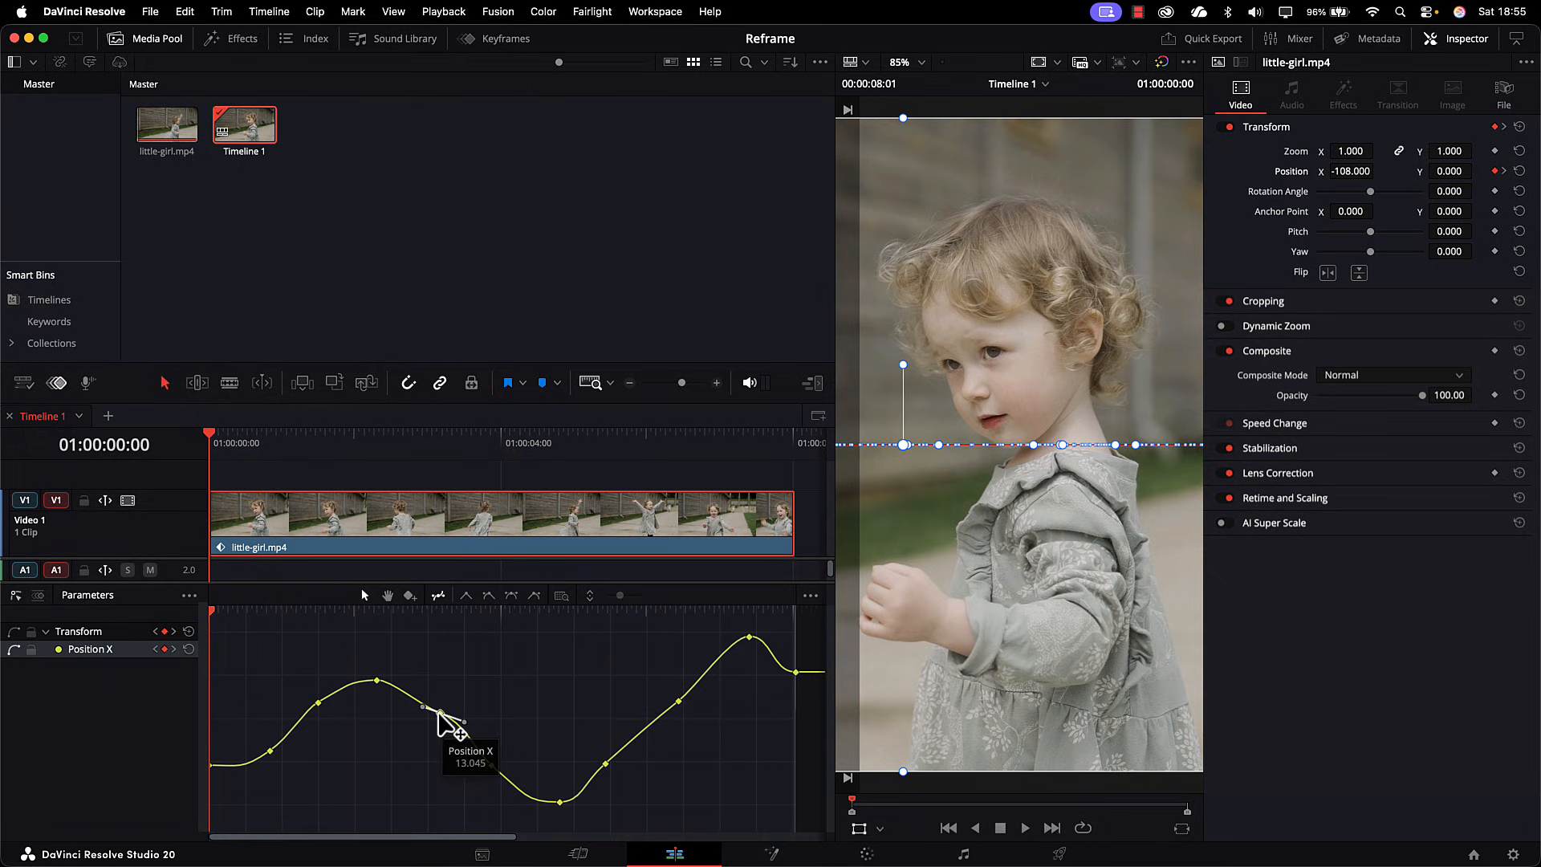
pyautogui.moveTo(466, 723); pyautogui.dragTo(462, 727)
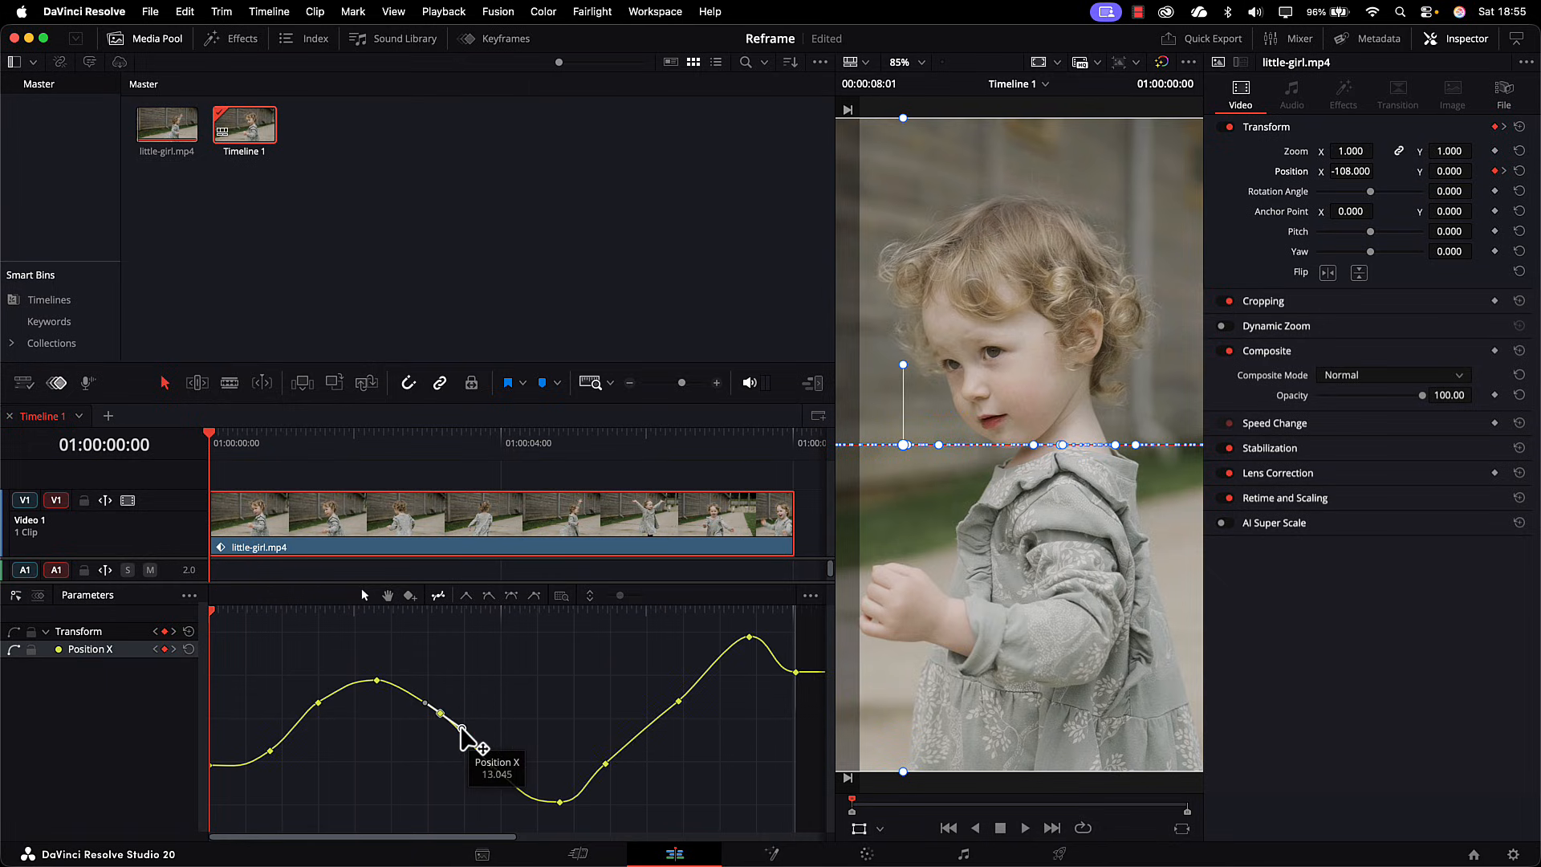
# Step: Move the keyframe just after the curve's lowest point slightly later and higher, and play the clip to review the motion
pyautogui.click(605, 764)
pyautogui.moveTo(605, 763); pyautogui.dragTo(627, 754)
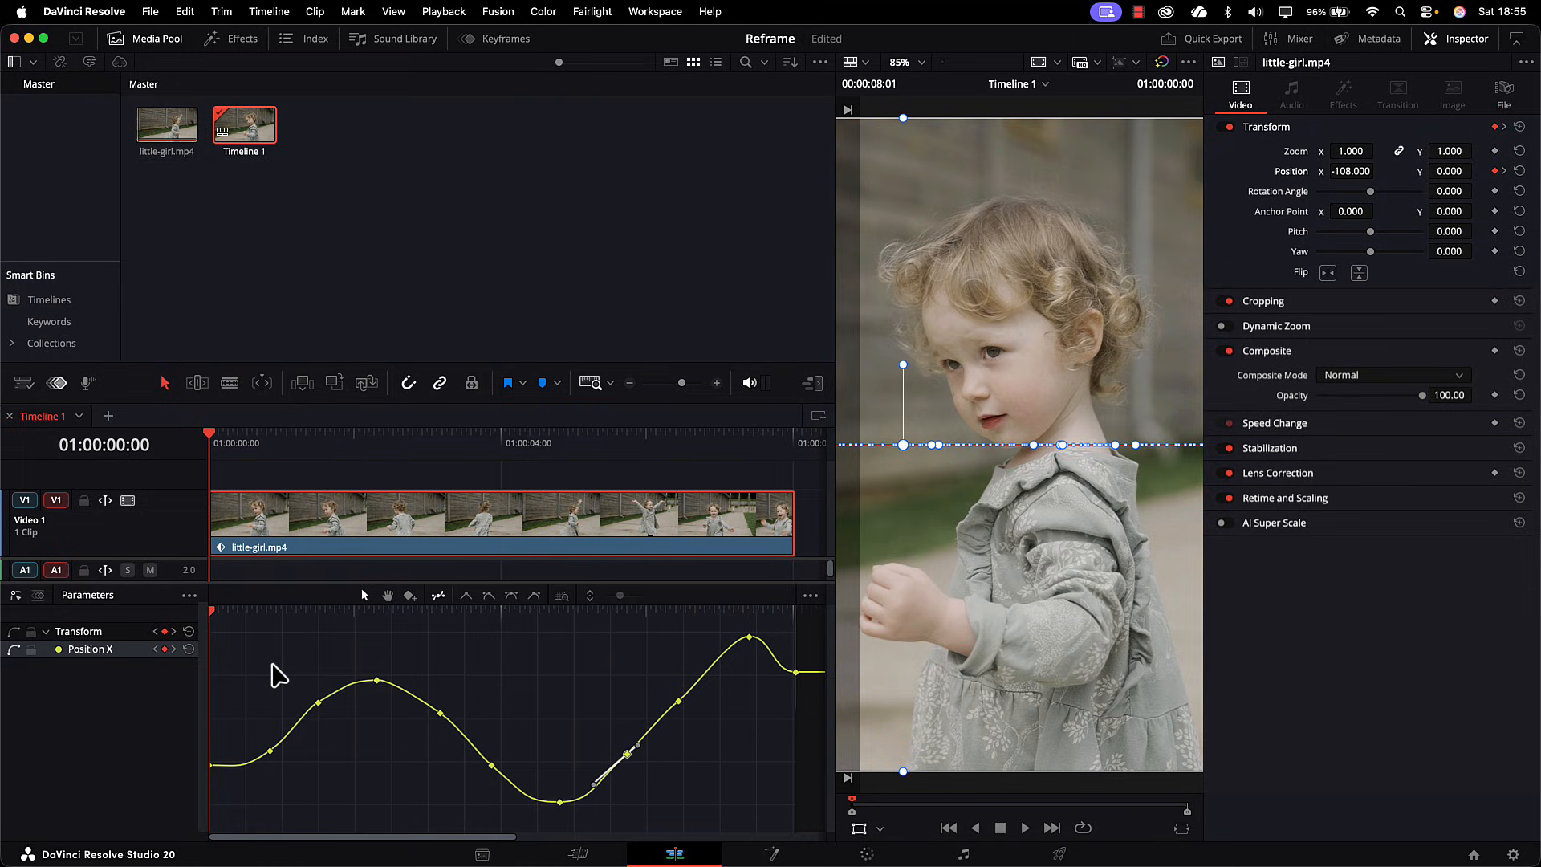
pyautogui.press('space')
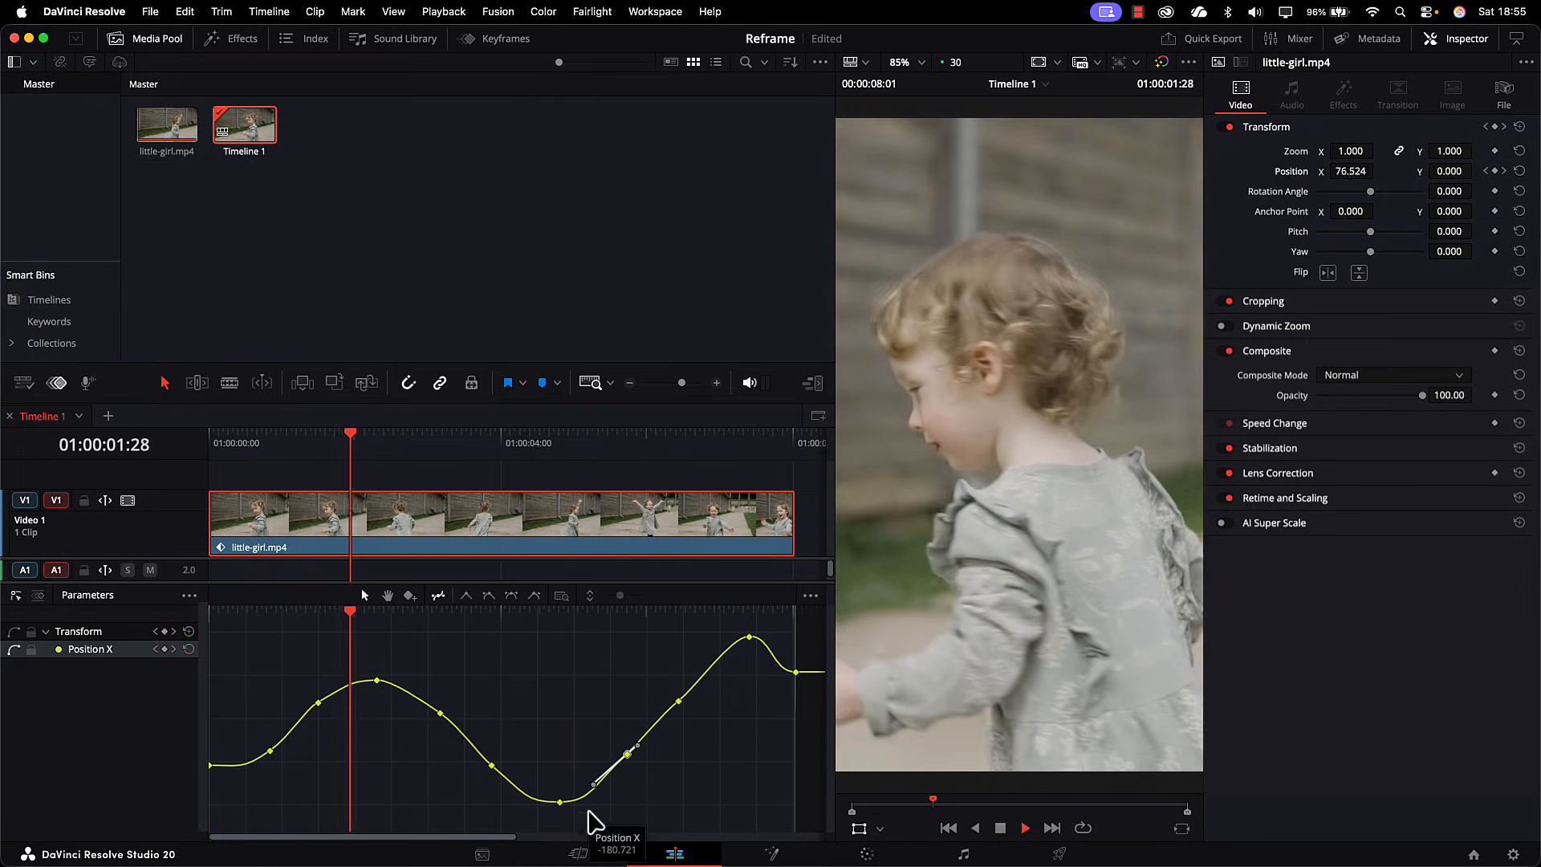